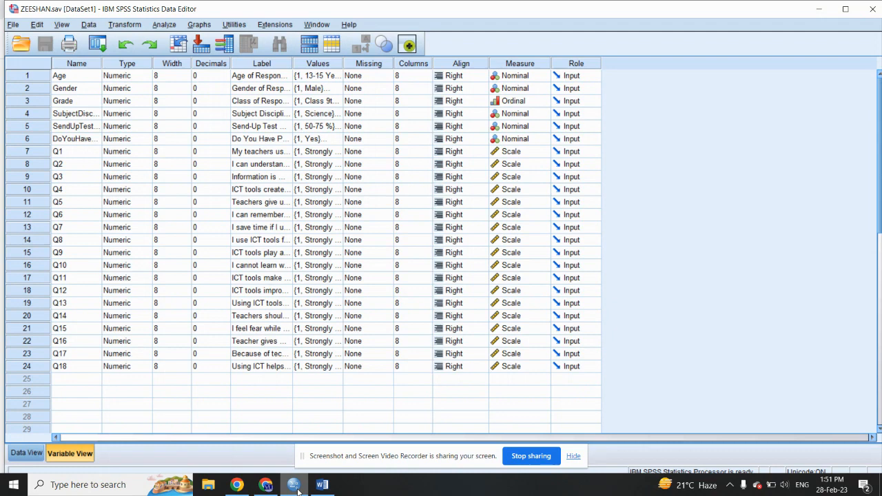
Step: Switch to Word and examine the ICT research report's table of contents, literature review, methodology and questionnaire
{"action": "left_click", "coordinate": [310, 485]}
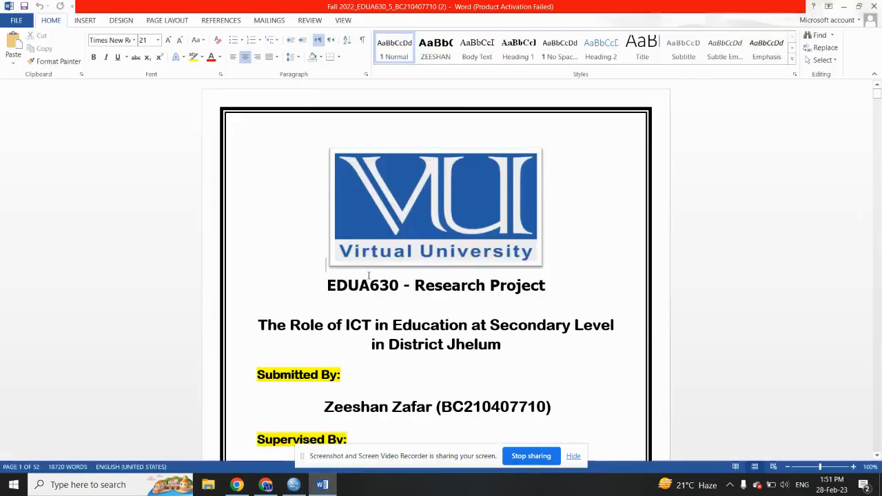
{"action": "scroll", "coordinate": [559, 437], "scroll_direction": "down", "scroll_amount": 10}
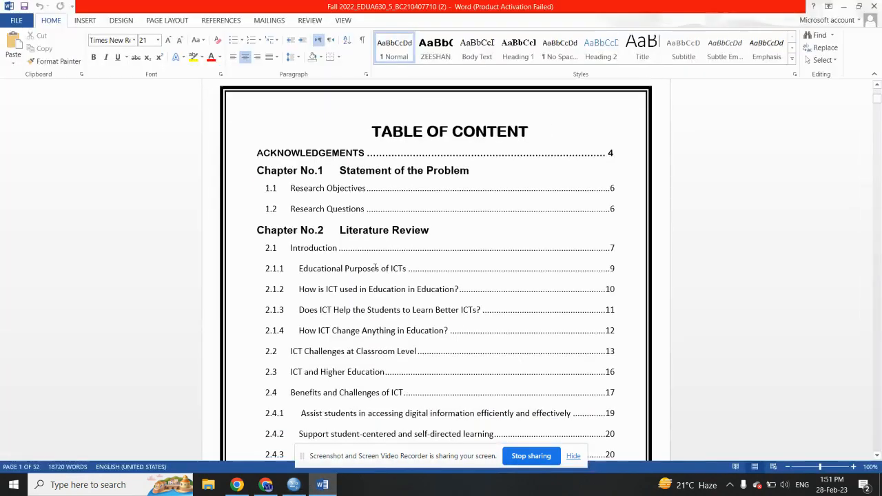
{"action": "left_click", "coordinate": [573, 458]}
{"action": "scroll", "coordinate": [437, 218], "scroll_direction": "down", "scroll_amount": 20}
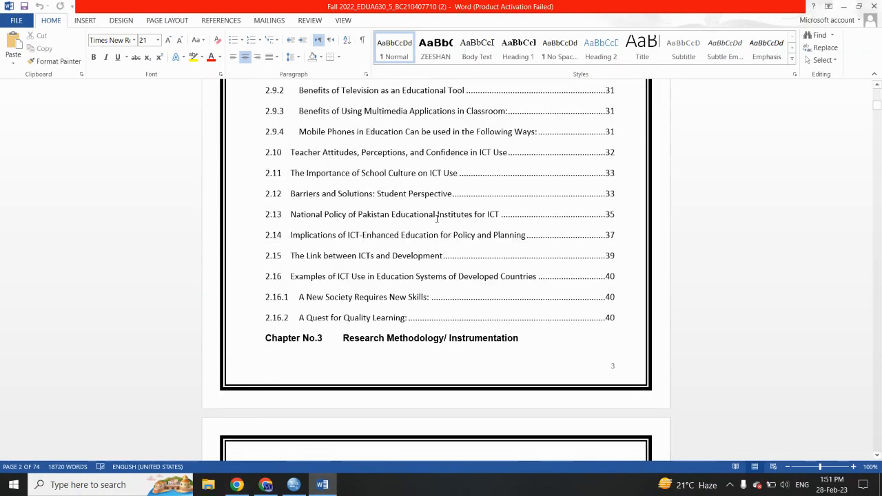
{"action": "scroll", "coordinate": [437, 218], "scroll_direction": "down", "scroll_amount": 20}
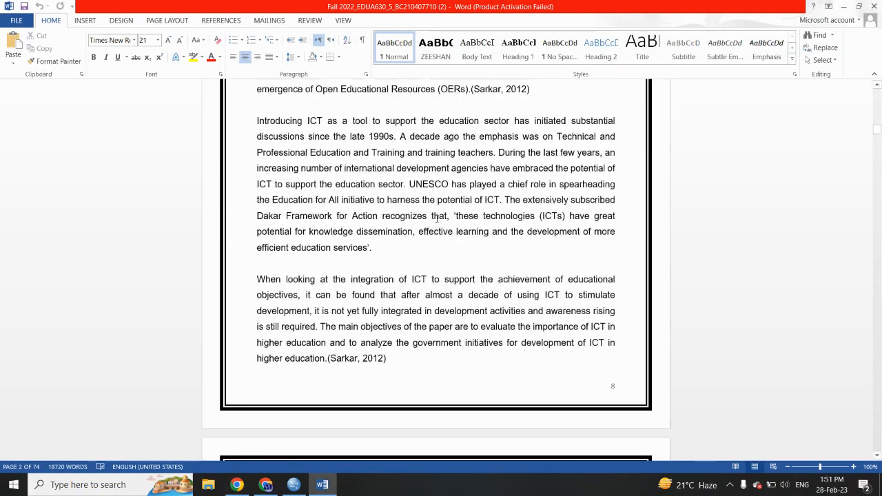
{"action": "scroll", "coordinate": [437, 218], "scroll_direction": "down", "scroll_amount": 20}
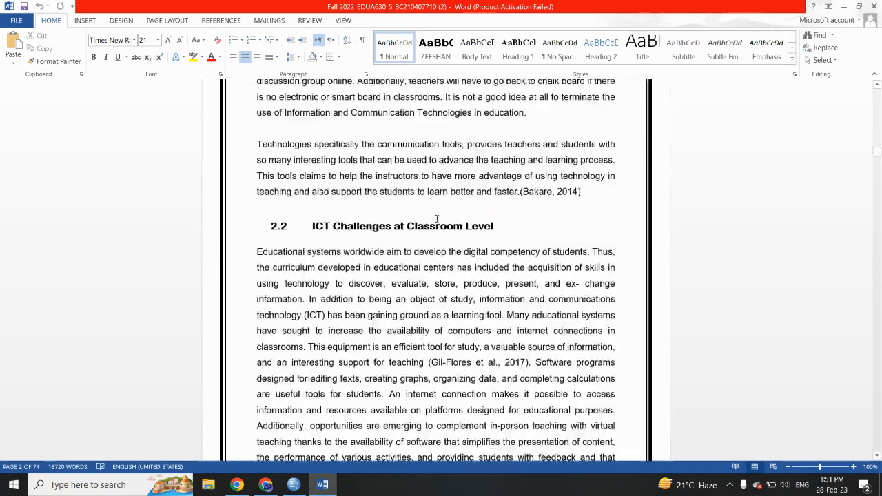
{"action": "scroll", "coordinate": [437, 219], "scroll_direction": "down", "scroll_amount": 20}
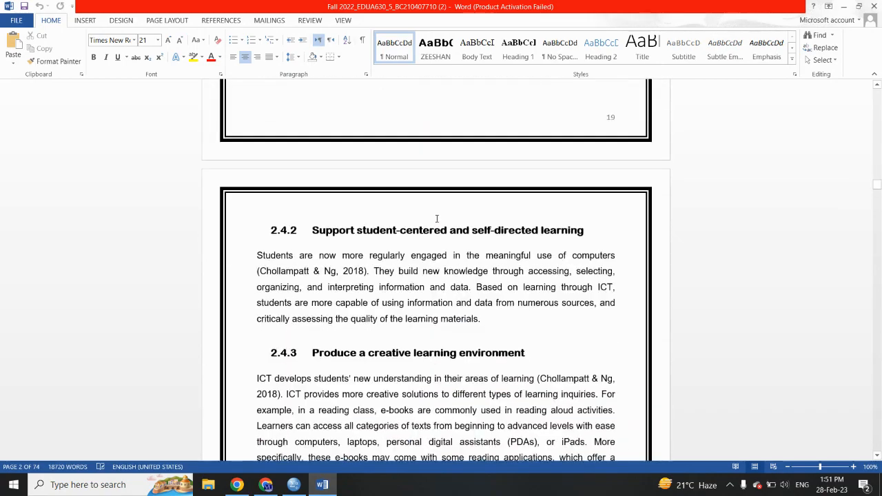
{"action": "scroll", "coordinate": [437, 218], "scroll_direction": "down", "scroll_amount": 20}
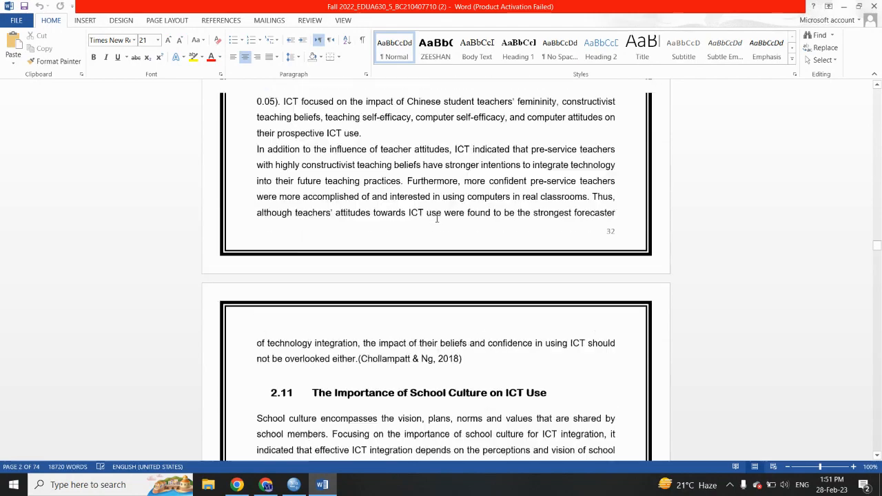
{"action": "scroll", "coordinate": [437, 218], "scroll_direction": "down", "scroll_amount": 20}
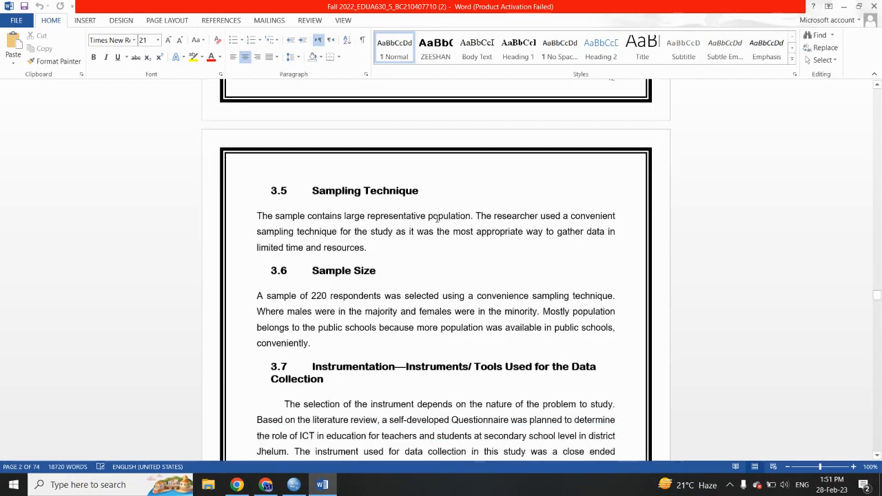
{"action": "scroll", "coordinate": [437, 218], "scroll_direction": "down", "scroll_amount": 10}
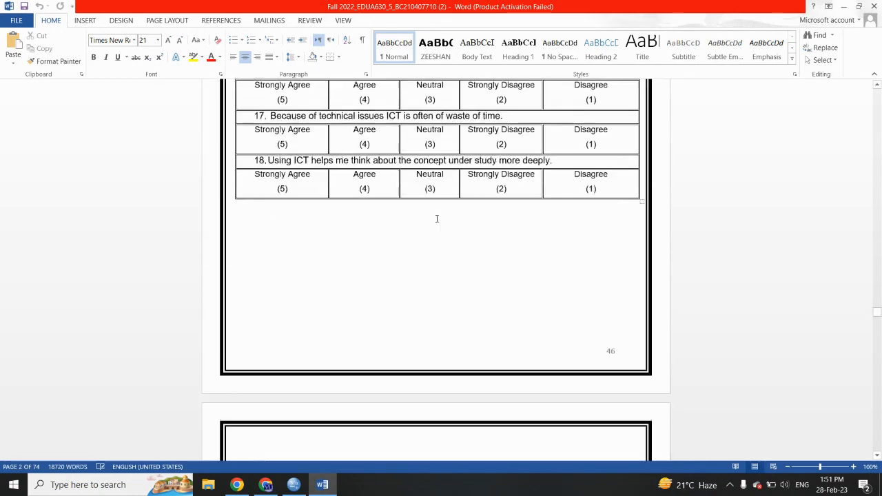
Step: Examine the report's frequency tables, independent-sample t-test tables, findings, recommendations and references through to the last page
{"action": "scroll", "coordinate": [437, 218], "scroll_direction": "down", "scroll_amount": 15}
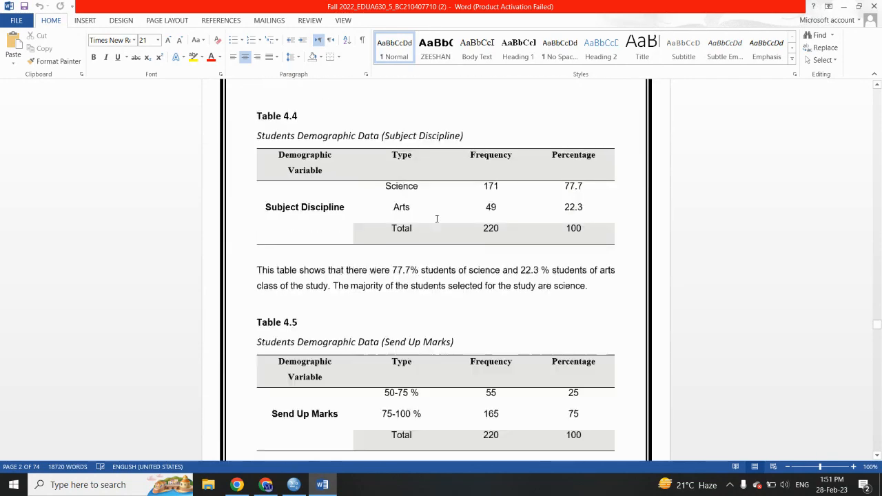
{"action": "scroll", "coordinate": [437, 218], "scroll_direction": "down", "scroll_amount": 15}
{"action": "scroll", "coordinate": [436, 218], "scroll_direction": "down", "scroll_amount": 15}
{"action": "scroll", "coordinate": [437, 219], "scroll_direction": "down", "scroll_amount": 15}
{"action": "scroll", "coordinate": [437, 218], "scroll_direction": "down", "scroll_amount": 15}
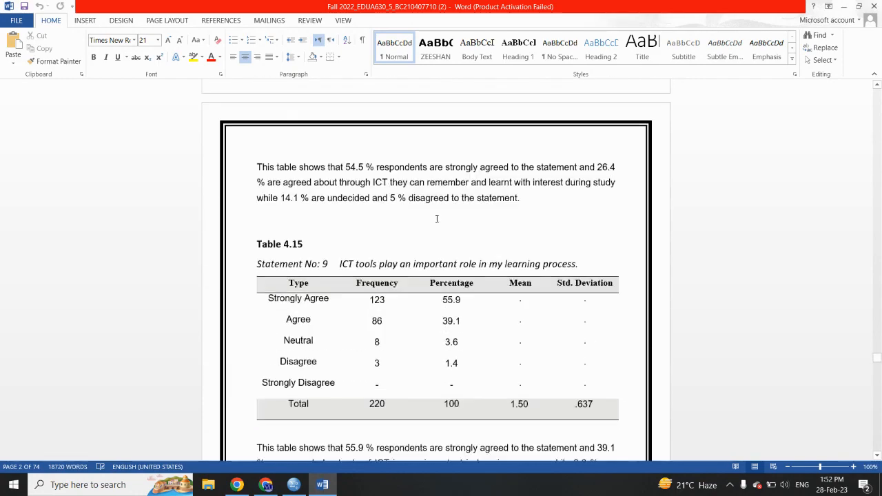
{"action": "scroll", "coordinate": [437, 219], "scroll_direction": "down", "scroll_amount": 15}
{"action": "scroll", "coordinate": [437, 218], "scroll_direction": "down", "scroll_amount": 15}
{"action": "scroll", "coordinate": [436, 218], "scroll_direction": "down", "scroll_amount": 15}
{"action": "scroll", "coordinate": [437, 218], "scroll_direction": "down", "scroll_amount": 12}
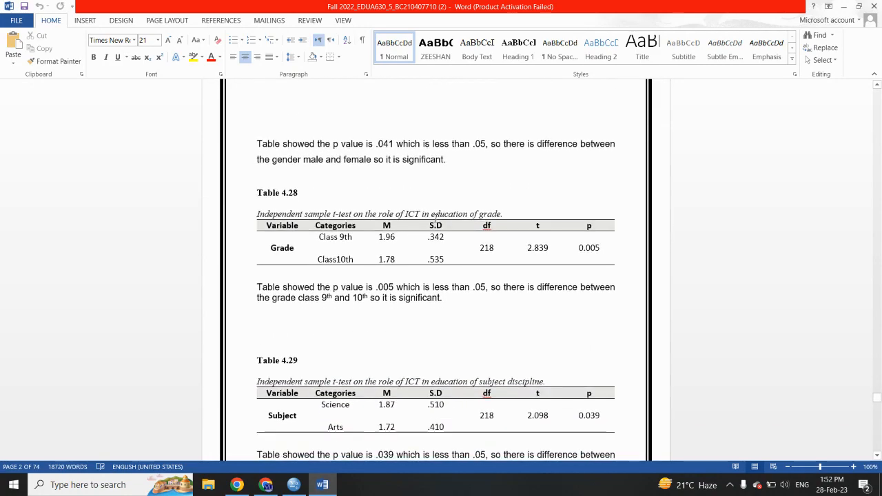
{"action": "scroll", "coordinate": [436, 218], "scroll_direction": "down", "scroll_amount": 15}
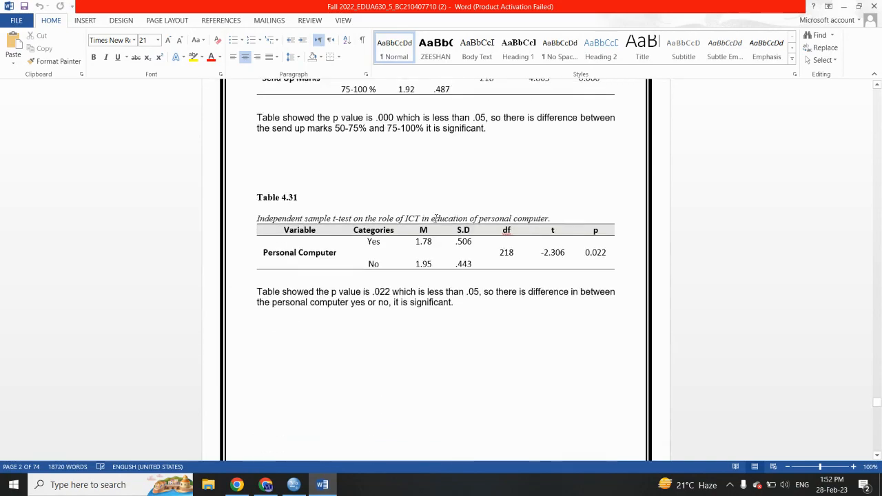
{"action": "scroll", "coordinate": [437, 218], "scroll_direction": "down", "scroll_amount": 15}
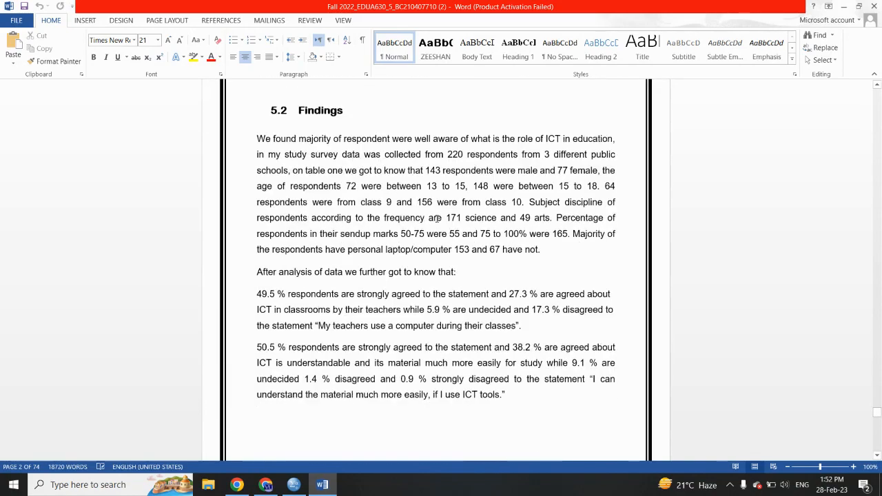
{"action": "scroll", "coordinate": [437, 218], "scroll_direction": "down", "scroll_amount": 15}
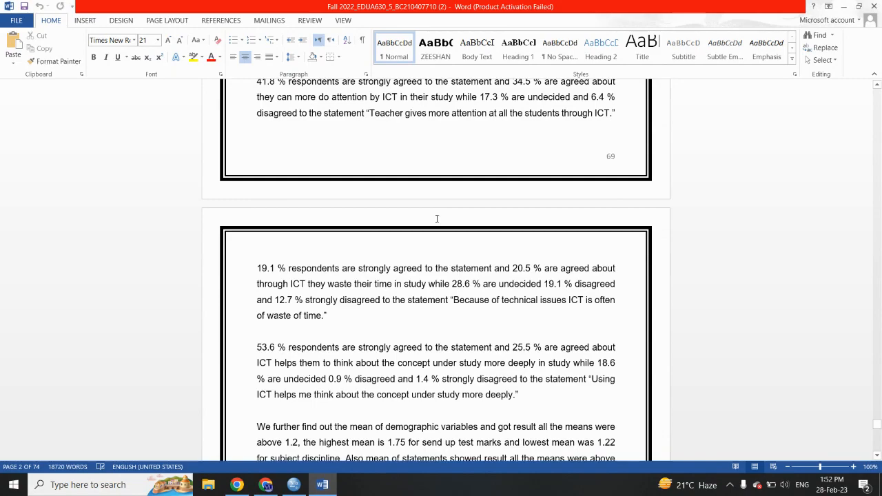
{"action": "scroll", "coordinate": [436, 219], "scroll_direction": "down", "scroll_amount": 15}
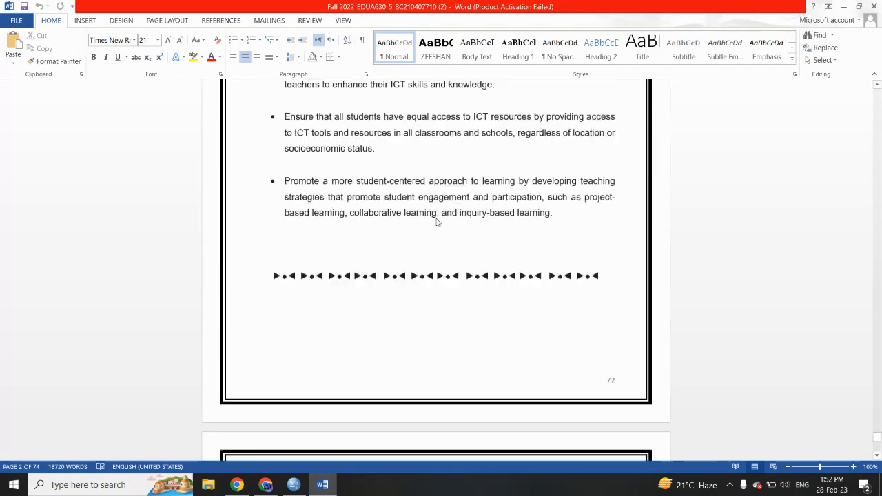
{"action": "scroll", "coordinate": [437, 220], "scroll_direction": "down", "scroll_amount": 15}
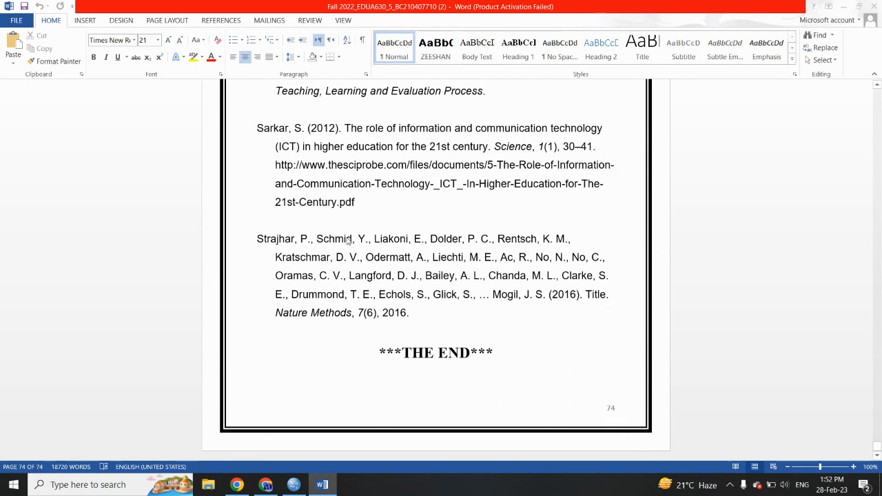
Step: Create a new blank Word document and switch back to the SPSS data editor
{"action": "key", "text": "ctrl+n"}
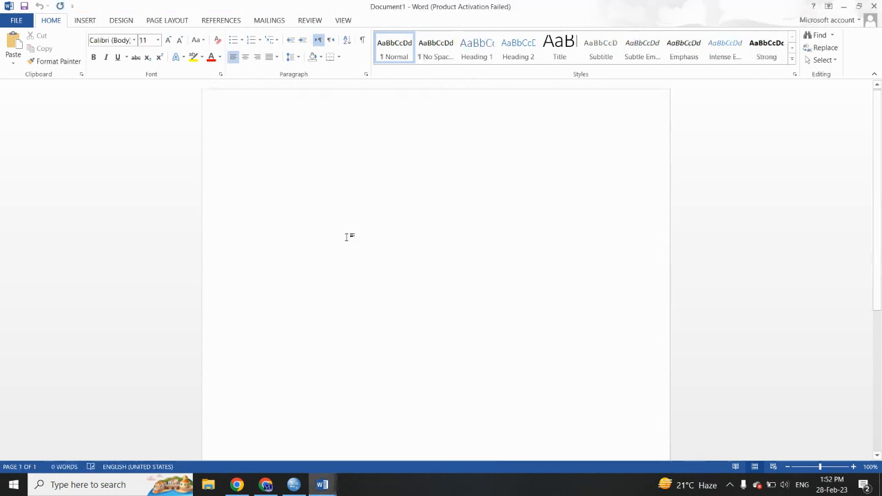
{"action": "left_click", "coordinate": [301, 484]}
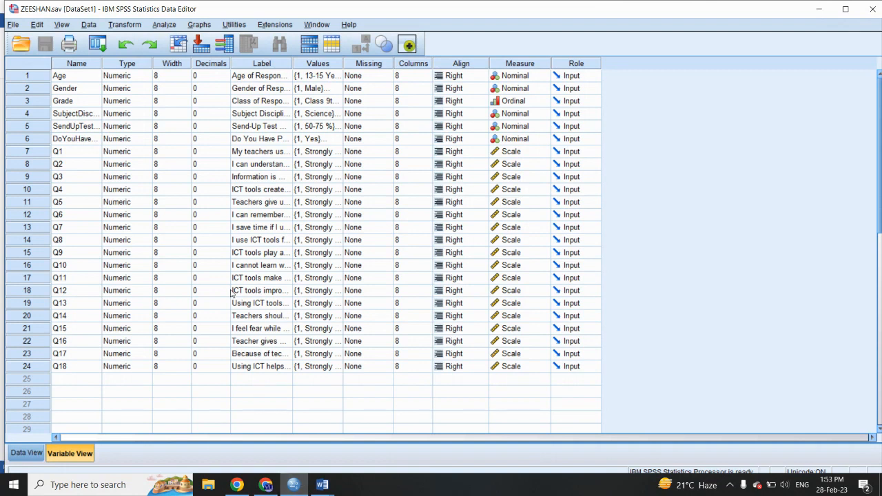
Step: Start a Compute Variable operation with the researcher's first name as target variable, and display the source list by variable names
{"action": "left_click", "coordinate": [126, 27]}
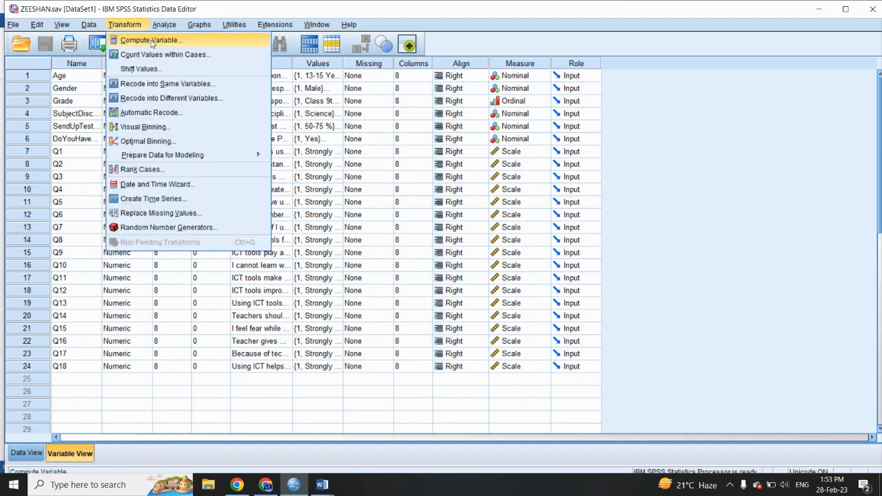
{"action": "left_click", "coordinate": [151, 43]}
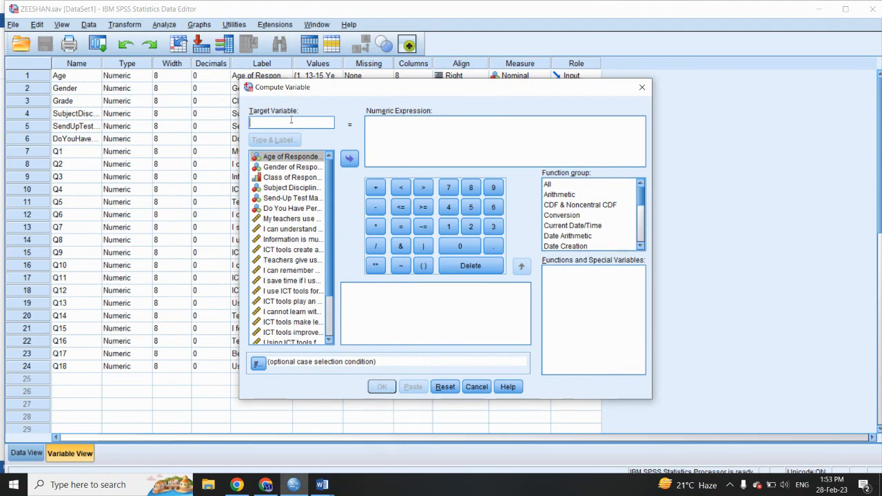
{"action": "type", "text": "Zeeshan"}
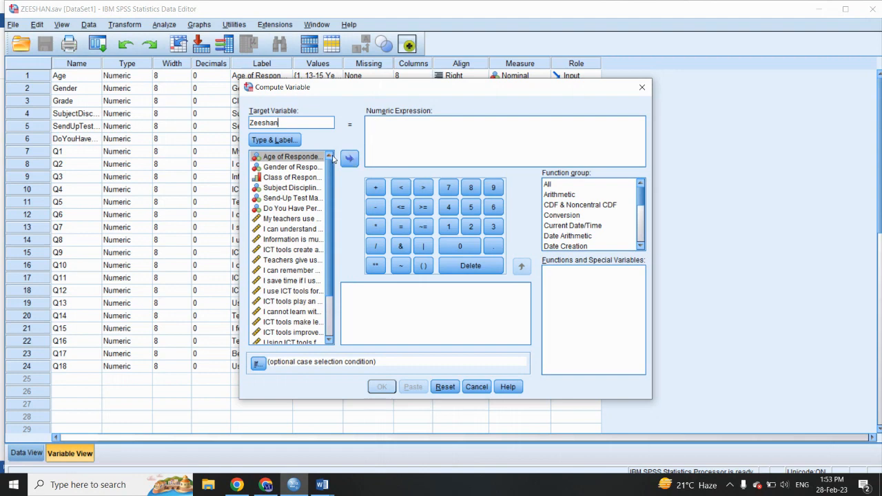
{"action": "right_click", "coordinate": [305, 160]}
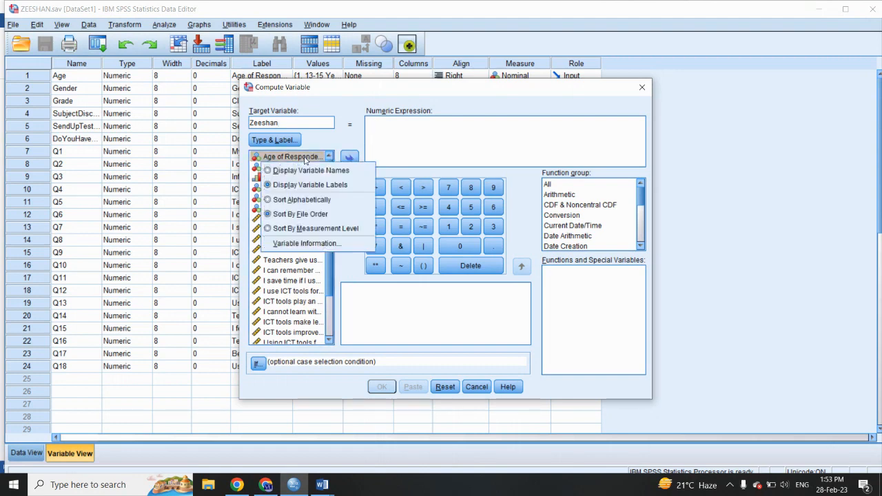
{"action": "left_click", "coordinate": [308, 171]}
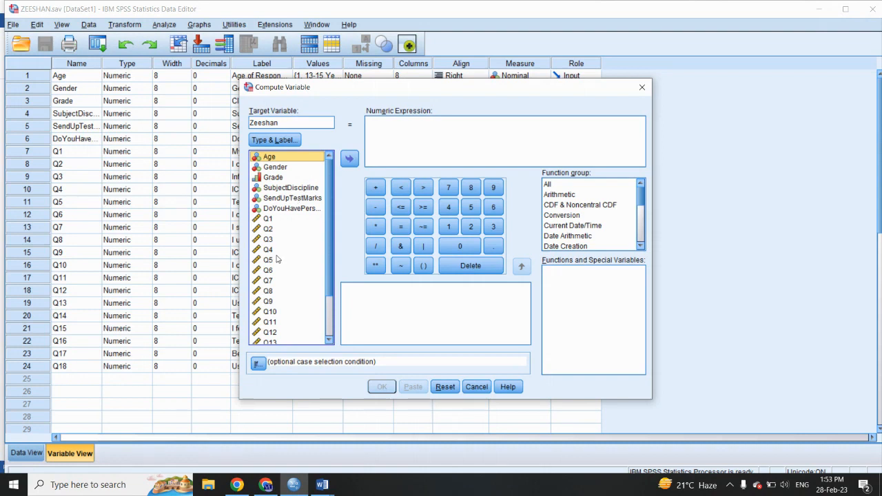
Step: Build the numeric expression Q1 + Q2 + Q3 + Q4 for the target variable
{"action": "scroll", "coordinate": [272, 257], "scroll_direction": "down", "scroll_amount": 5}
{"action": "scroll", "coordinate": [274, 256], "scroll_direction": "up", "scroll_amount": 5}
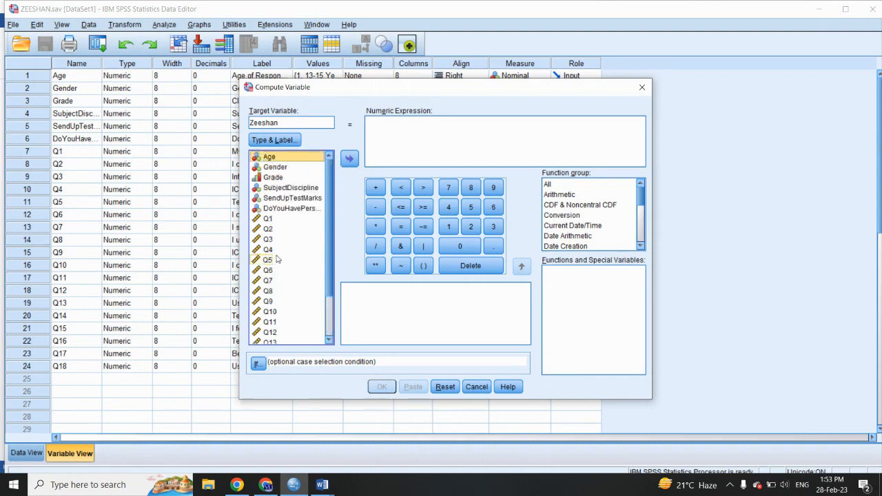
{"action": "left_click", "coordinate": [265, 219]}
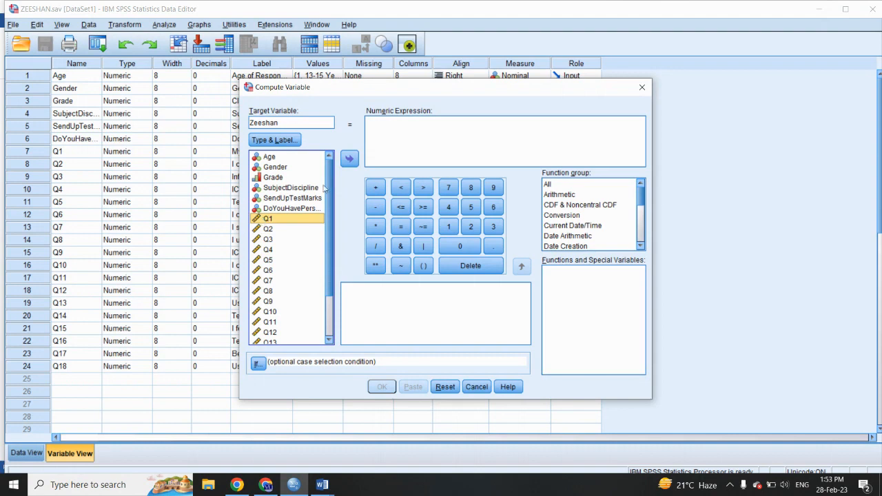
{"action": "left_click", "coordinate": [348, 161]}
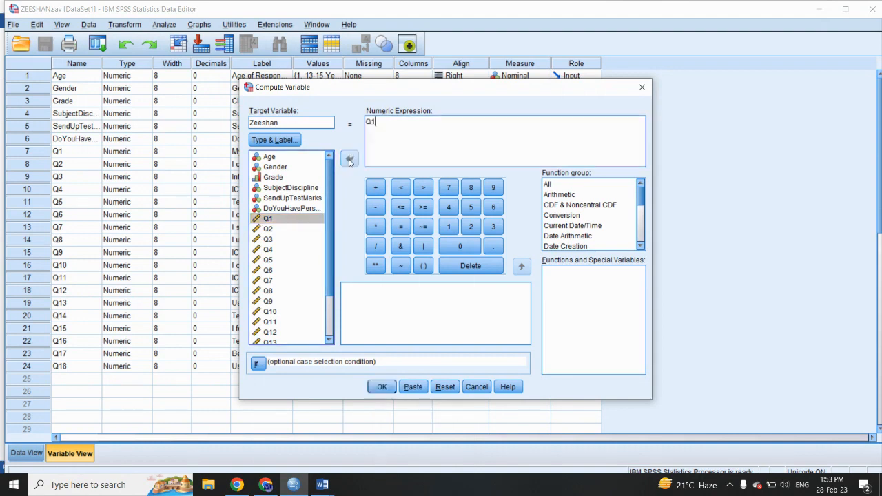
{"action": "left_click", "coordinate": [376, 188]}
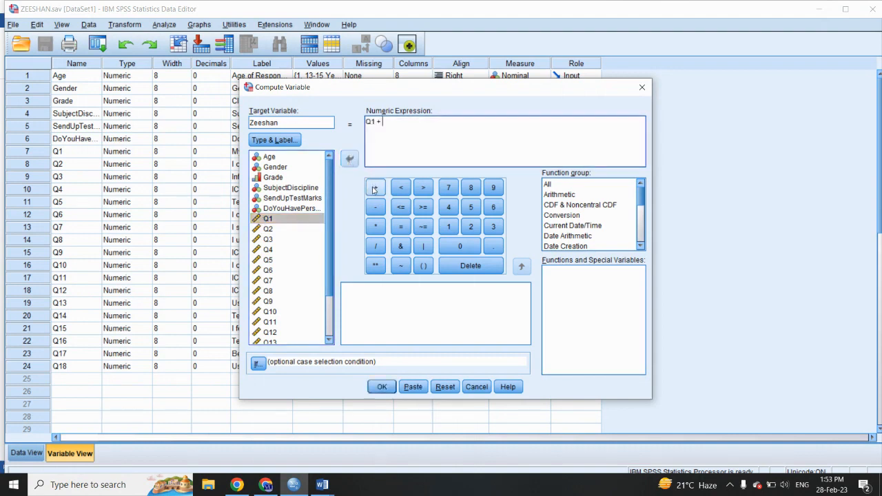
{"action": "left_click", "coordinate": [268, 229]}
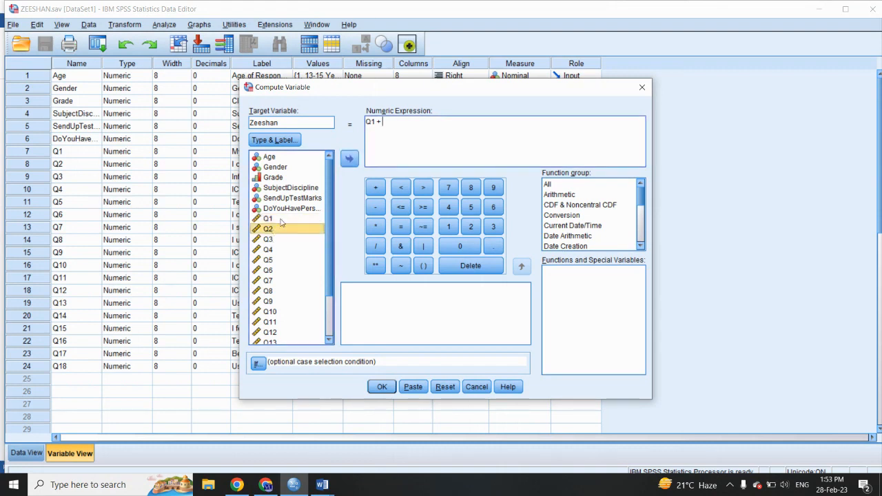
{"action": "left_click", "coordinate": [350, 158]}
{"action": "left_click", "coordinate": [375, 187]}
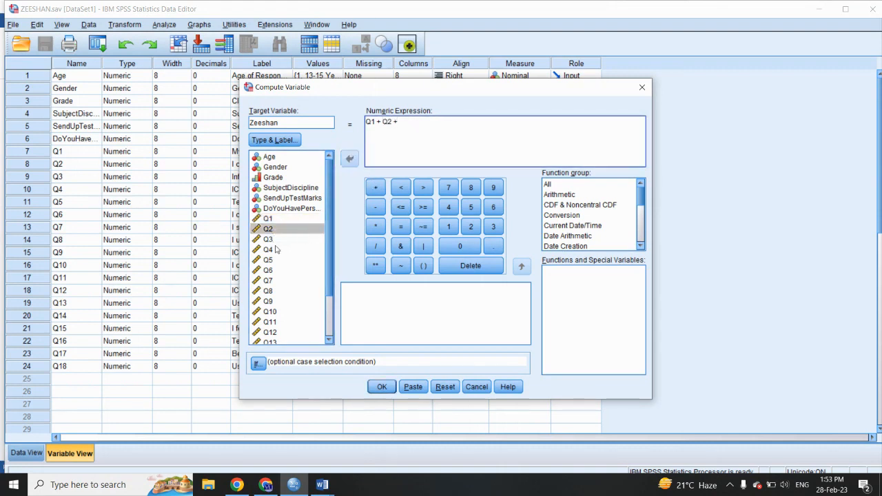
{"action": "left_click_drag", "start_coordinate": [269, 240], "coordinate": [413, 150]}
{"action": "left_click", "coordinate": [376, 188]}
{"action": "left_click_drag", "start_coordinate": [267, 249], "coordinate": [416, 155]}
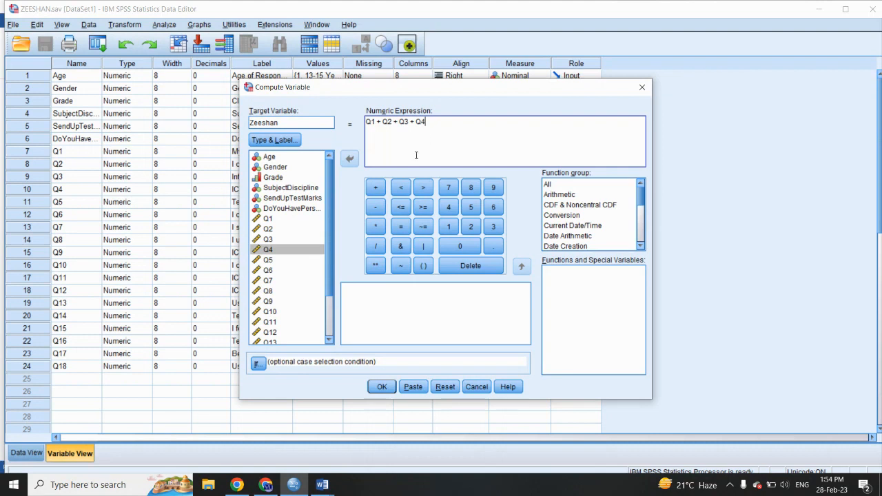
Step: Extend the numeric expression with + Q5 + Q6 + Q7, ending in a plus sign
{"action": "left_click", "coordinate": [376, 188]}
{"action": "left_click_drag", "start_coordinate": [270, 260], "coordinate": [414, 166]}
{"action": "left_click", "coordinate": [376, 188]}
{"action": "left_click_drag", "start_coordinate": [274, 270], "coordinate": [461, 128]}
{"action": "left_click", "coordinate": [376, 187]}
{"action": "left_click_drag", "start_coordinate": [276, 282], "coordinate": [466, 131]}
{"action": "left_click", "coordinate": [376, 188]}
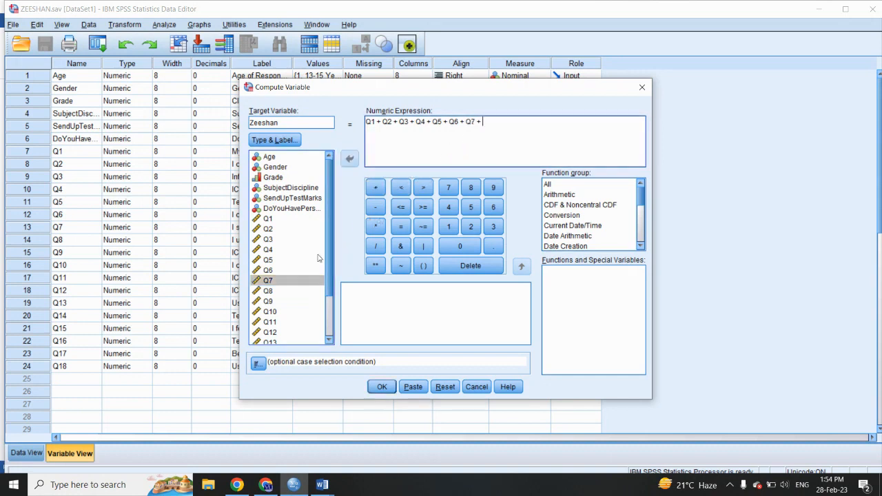
Step: Append Q8 + Q9 + Q10 to the numeric expression, followed by another plus sign
{"action": "left_click_drag", "start_coordinate": [269, 291], "coordinate": [482, 148]}
{"action": "left_click", "coordinate": [375, 187]}
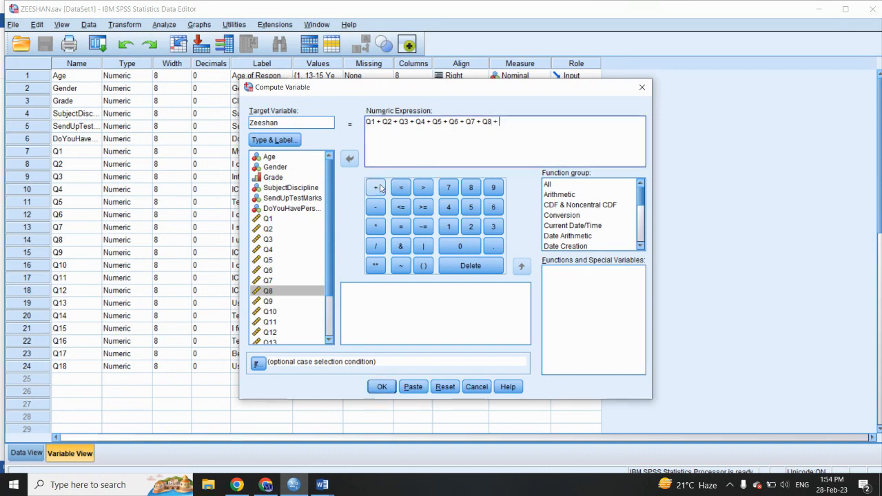
{"action": "left_click_drag", "start_coordinate": [267, 301], "coordinate": [489, 151]}
{"action": "left_click", "coordinate": [375, 187]}
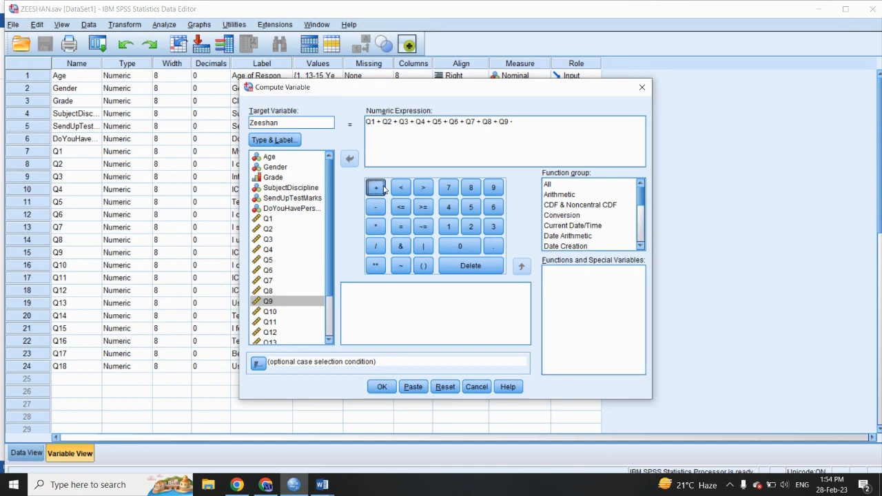
{"action": "left_click_drag", "start_coordinate": [273, 313], "coordinate": [482, 160]}
{"action": "left_click", "coordinate": [376, 187]}
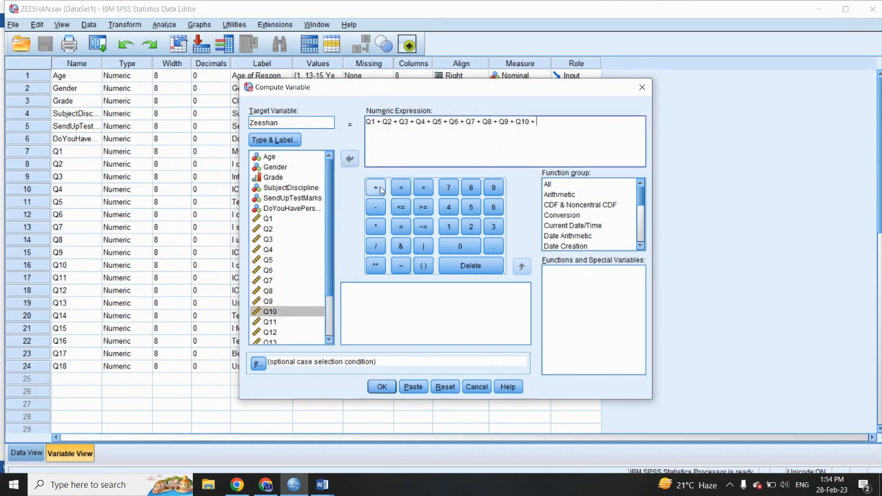
Step: Append Q11 + Q12 + Q13 to the numeric expression, followed by another plus sign
{"action": "scroll", "coordinate": [273, 269], "scroll_direction": "down", "scroll_amount": 2}
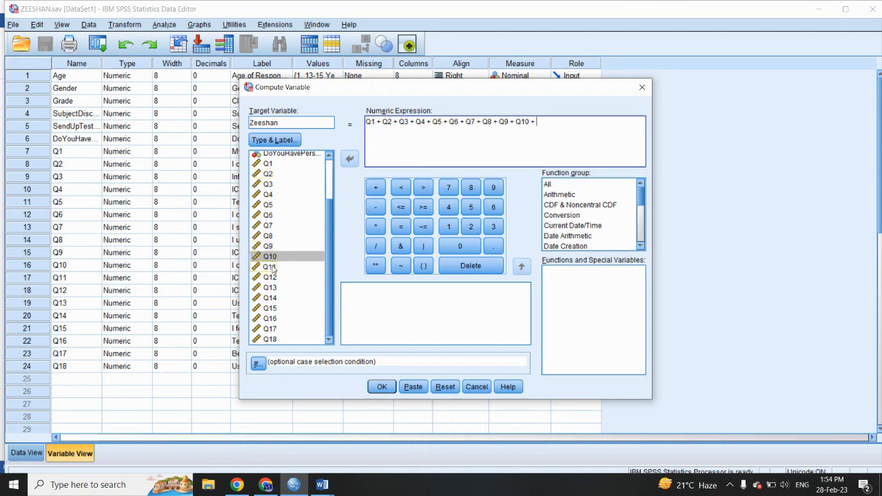
{"action": "double_click", "coordinate": [273, 269]}
{"action": "left_click", "coordinate": [377, 188]}
{"action": "left_click_drag", "start_coordinate": [271, 277], "coordinate": [472, 153]}
{"action": "left_click", "coordinate": [378, 188]}
{"action": "double_click", "coordinate": [270, 288]}
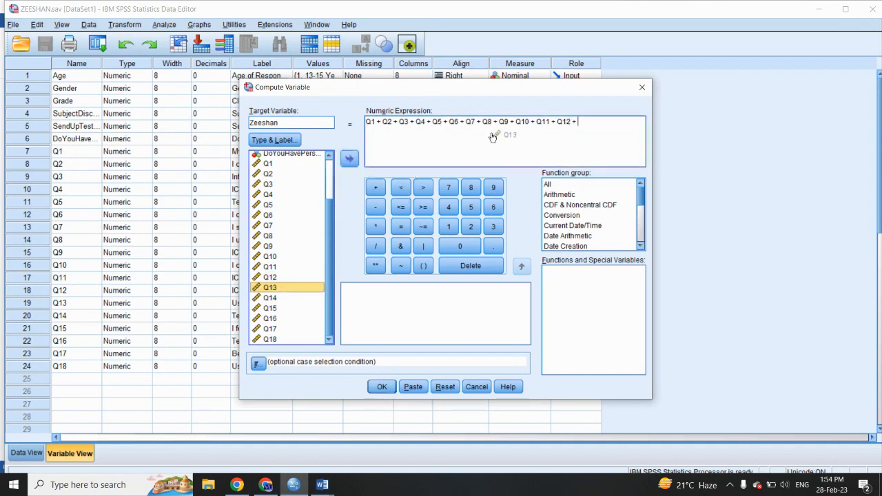
{"action": "left_click", "coordinate": [490, 134]}
{"action": "left_click", "coordinate": [376, 188]}
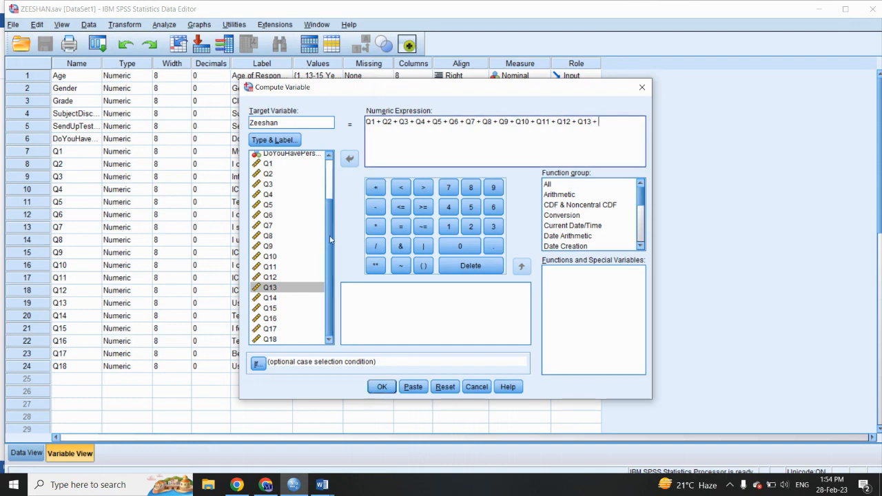
Step: Complete the sum in the numeric expression with Q14 + Q15 + Q16 + Q17 + Q18
{"action": "double_click", "coordinate": [278, 298]}
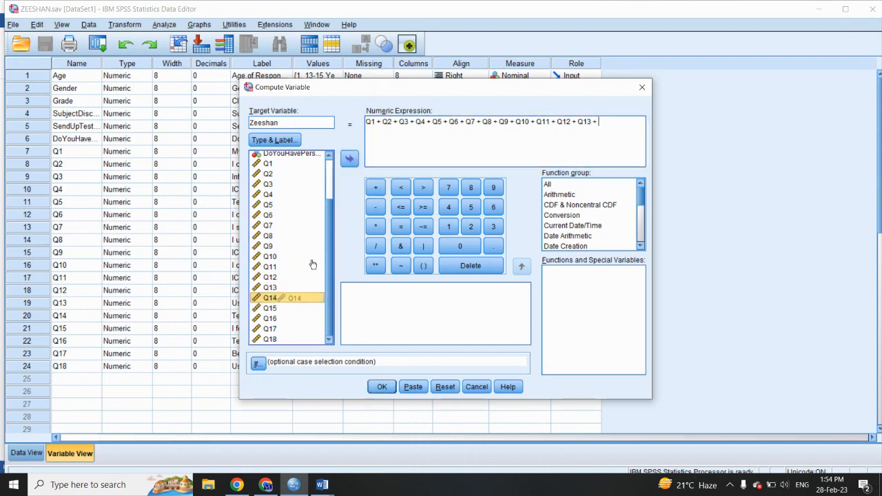
{"action": "left_click", "coordinate": [468, 142]}
{"action": "left_click", "coordinate": [376, 187]}
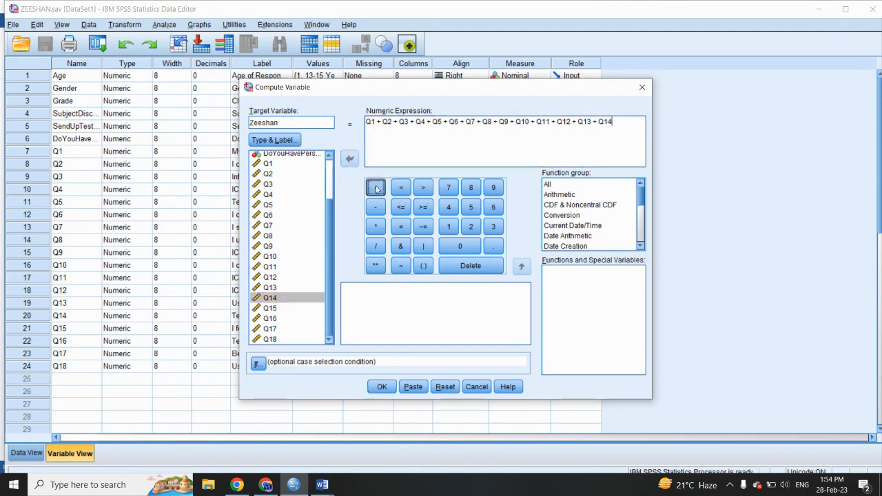
{"action": "double_click", "coordinate": [269, 309]}
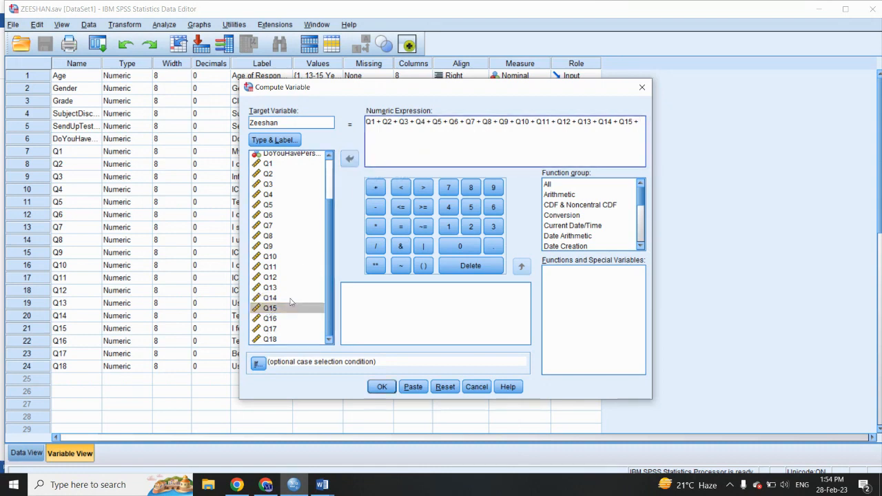
{"action": "left_click_drag", "start_coordinate": [271, 319], "coordinate": [416, 154]}
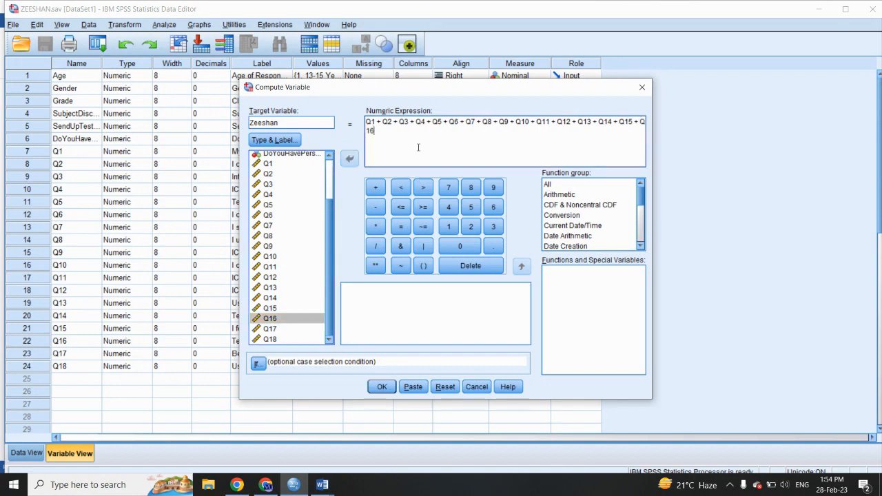
{"action": "left_click_drag", "start_coordinate": [270, 330], "coordinate": [421, 150]}
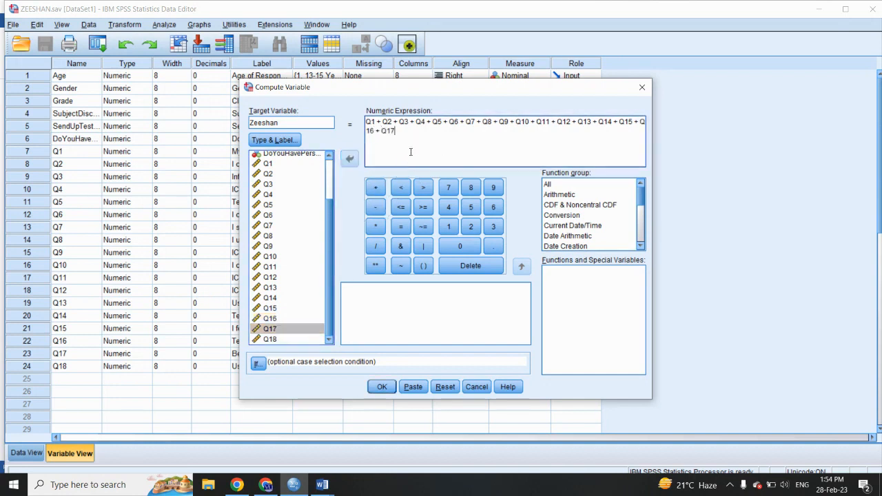
{"action": "left_click", "coordinate": [376, 188]}
{"action": "left_click_drag", "start_coordinate": [275, 341], "coordinate": [422, 135]}
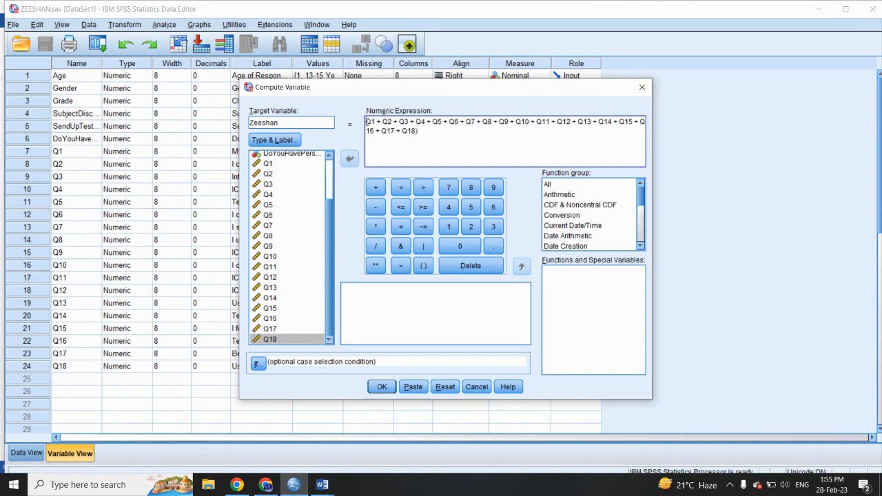
Step: Enclose the Q1 to Q18 sum in parentheses, divide it by 18, and run the computation, returning to the Data Editor
{"action": "type", "text": "("}
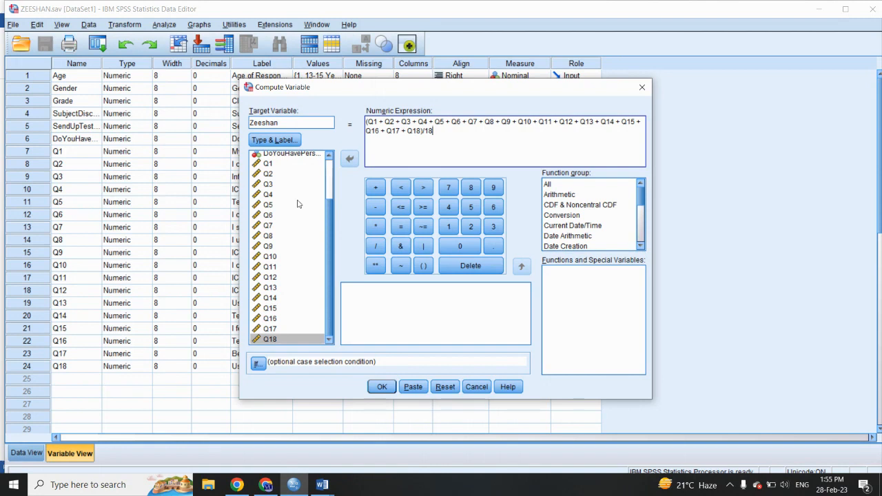
{"action": "scroll", "coordinate": [287, 241], "scroll_direction": "up", "scroll_amount": 2}
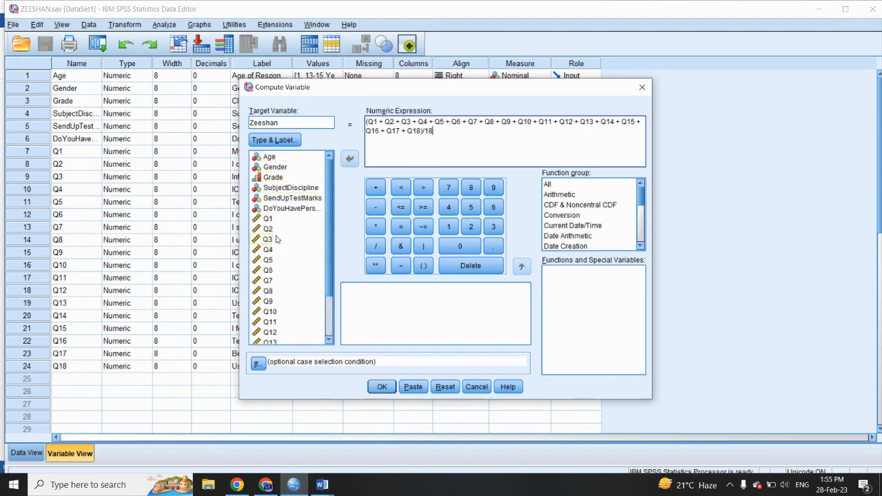
{"action": "left_click", "coordinate": [389, 388]}
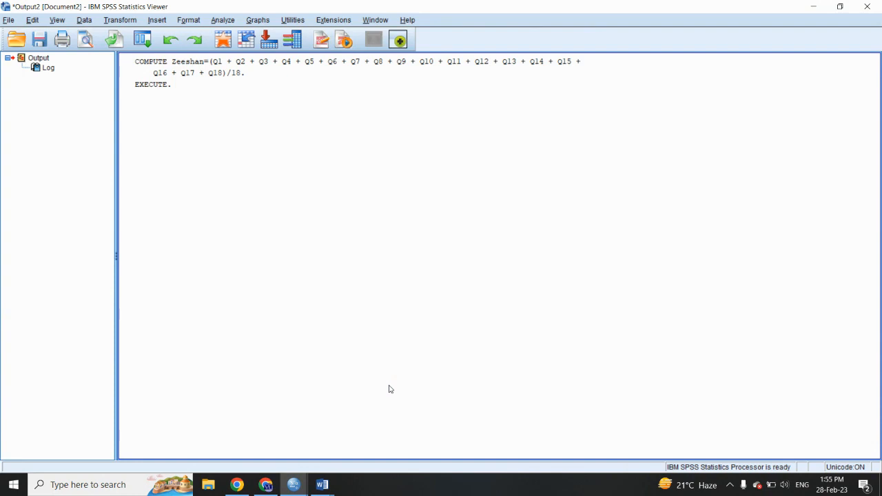
{"action": "left_click", "coordinate": [817, 7]}
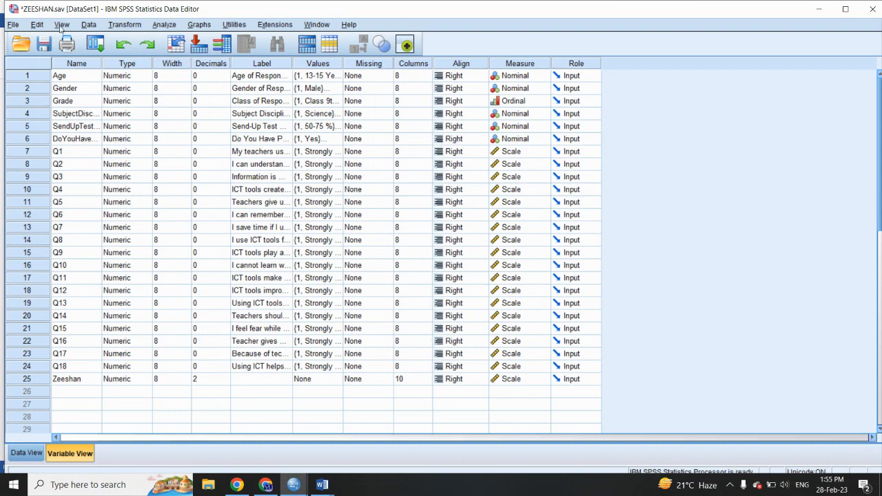
Step: Start an Independent-Samples T Test with the newly computed variable as the test variable
{"action": "left_click", "coordinate": [163, 26]}
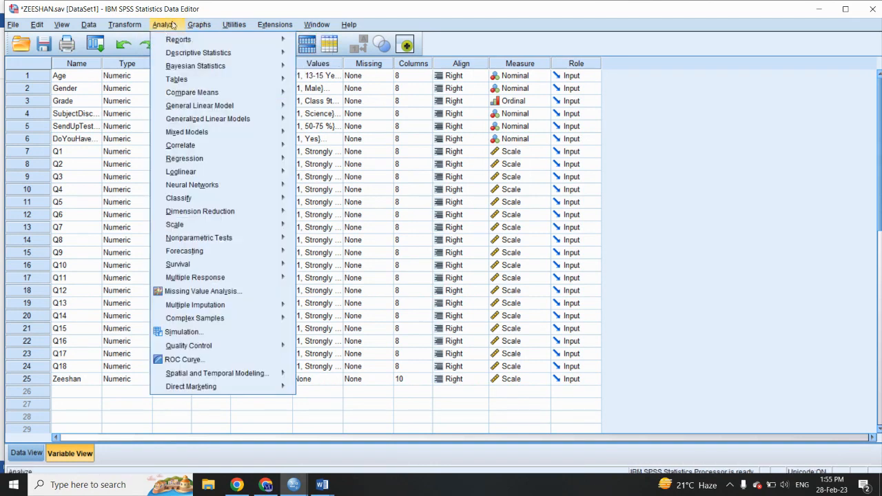
{"action": "mouse_move", "coordinate": [183, 92]}
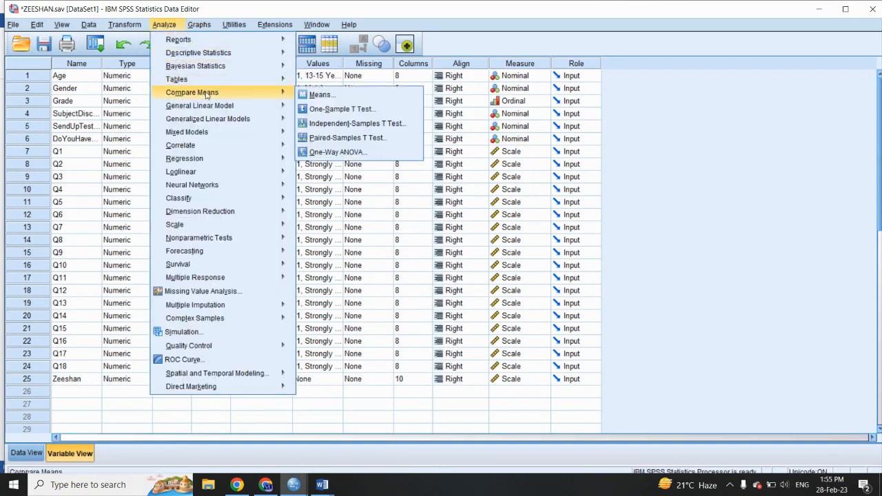
{"action": "left_click", "coordinate": [318, 124]}
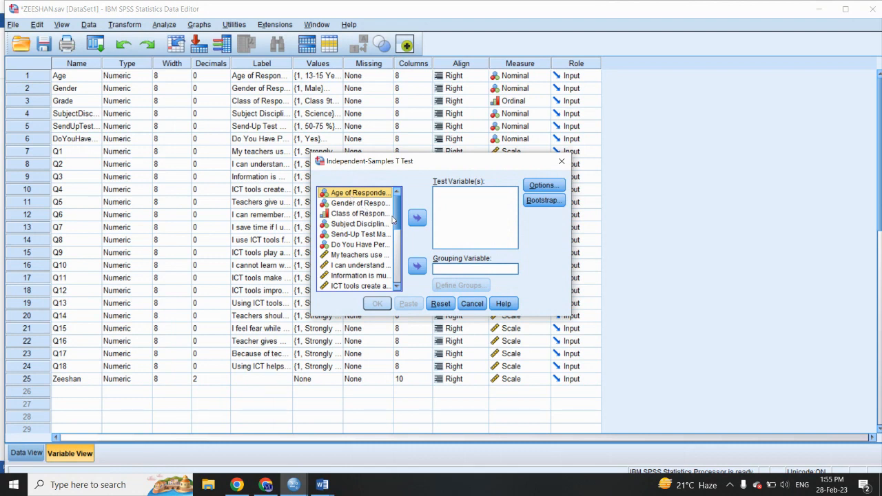
{"action": "left_click_drag", "start_coordinate": [400, 219], "coordinate": [405, 292]}
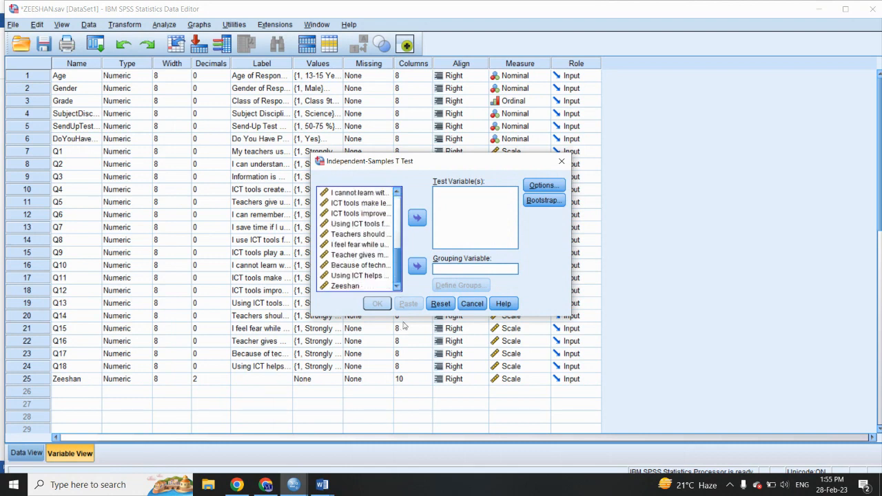
{"action": "left_click", "coordinate": [354, 287]}
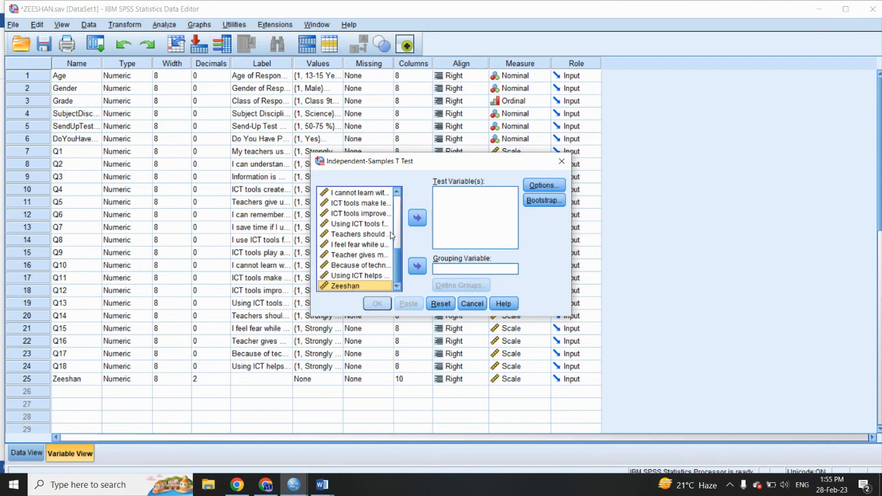
{"action": "left_click", "coordinate": [417, 219]}
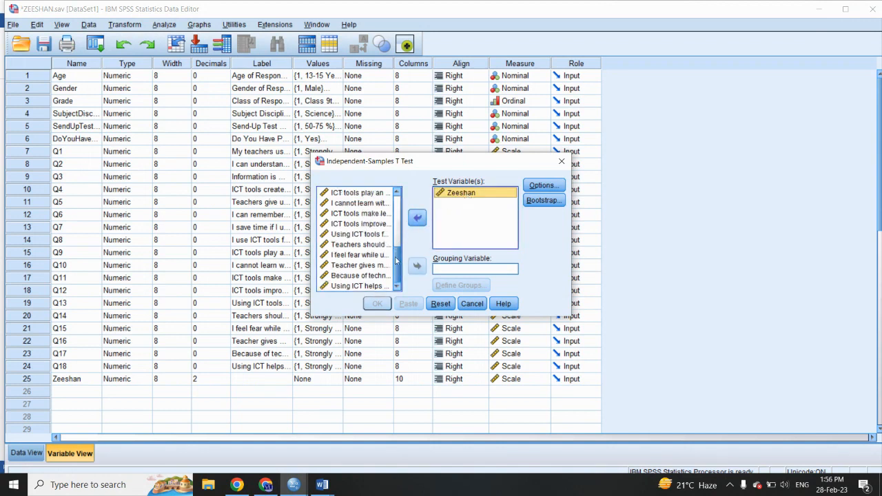
Step: Set Gender as the grouping variable with groups 1 and 2, run the t-test, and maximize the output window
{"action": "left_click_drag", "start_coordinate": [396, 256], "coordinate": [398, 197]}
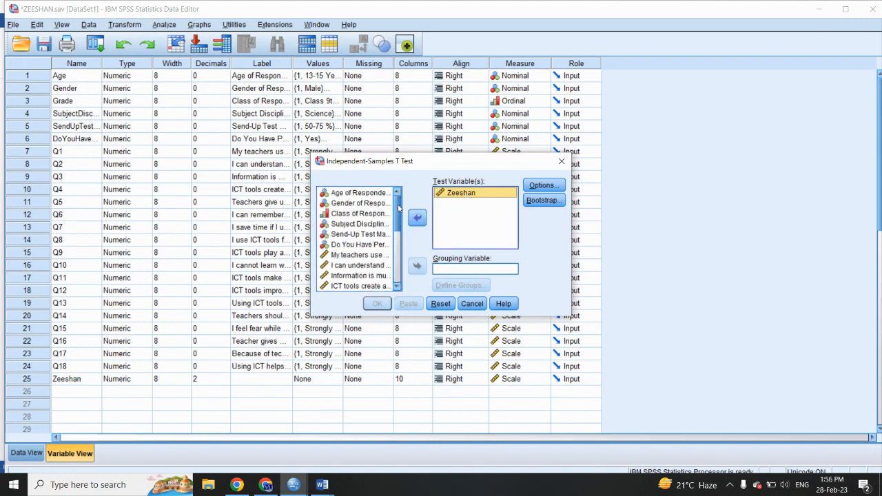
{"action": "left_click", "coordinate": [359, 204]}
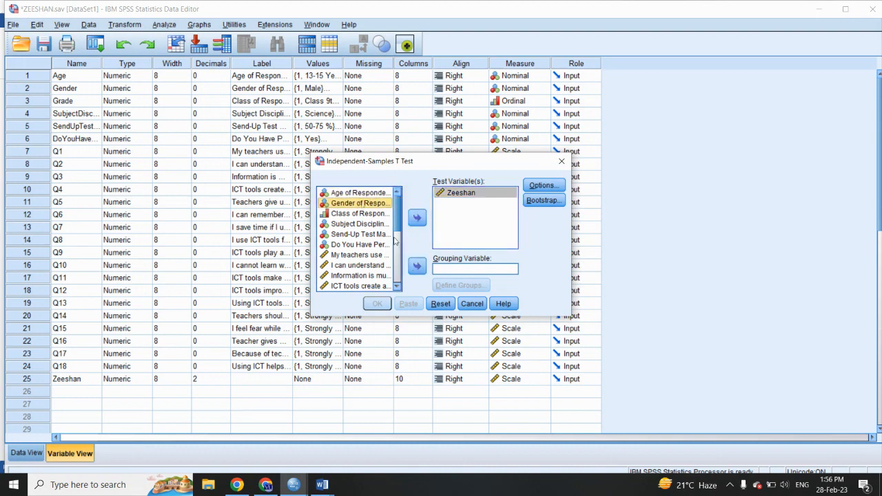
{"action": "left_click", "coordinate": [417, 265]}
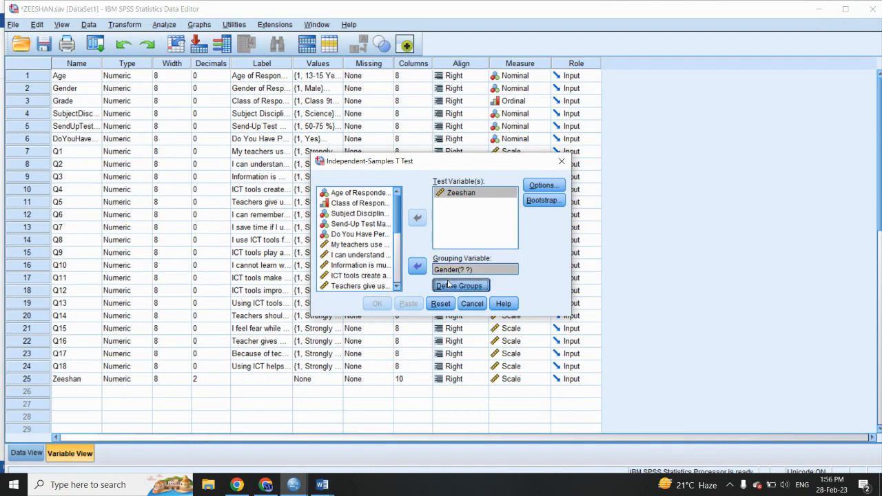
{"action": "left_click", "coordinate": [460, 285]}
{"action": "left_click", "coordinate": [441, 221]}
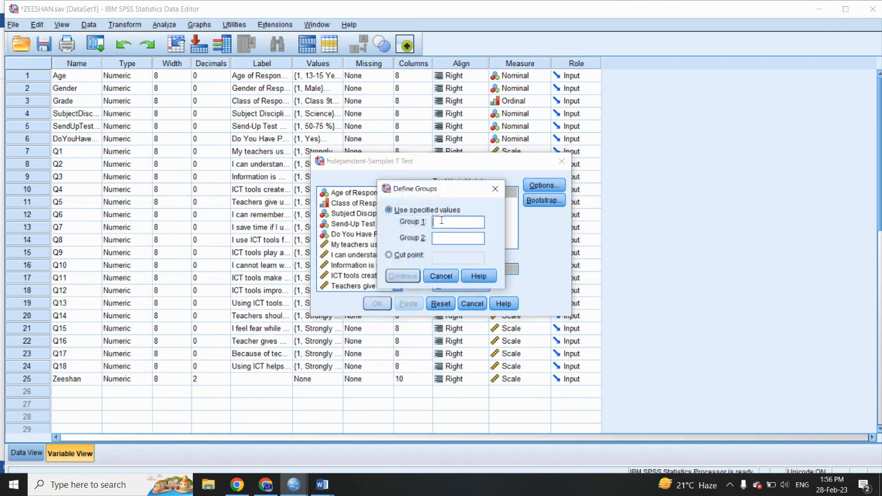
{"action": "type", "text": "2"}
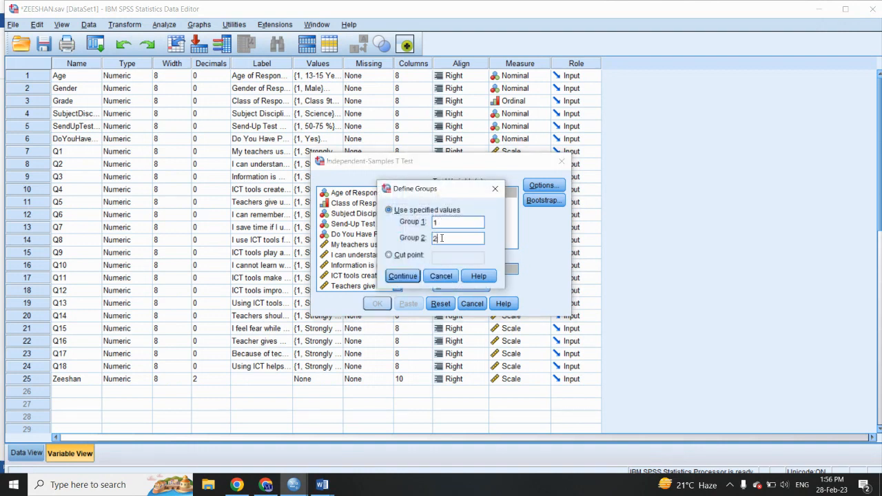
{"action": "left_click", "coordinate": [405, 276]}
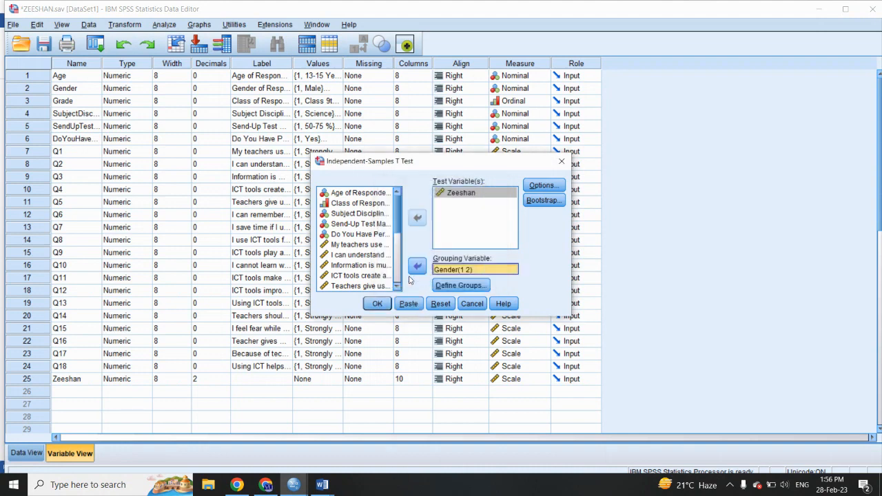
{"action": "left_click", "coordinate": [378, 303]}
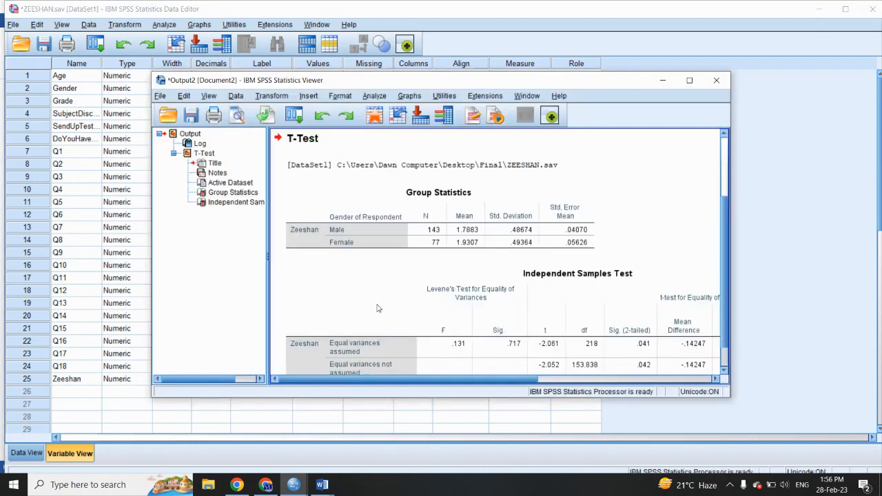
{"action": "left_click", "coordinate": [689, 80]}
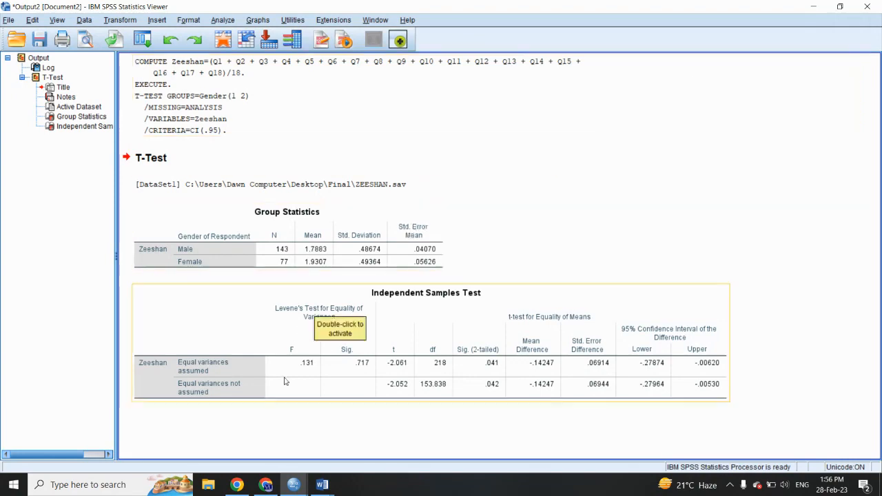
Step: Switch to the thesis document in Word and cut the Table 4.27 section on gender, including its caption and interpretation paragraph
{"action": "mouse_move", "coordinate": [322, 484]}
{"action": "left_click", "coordinate": [292, 448]}
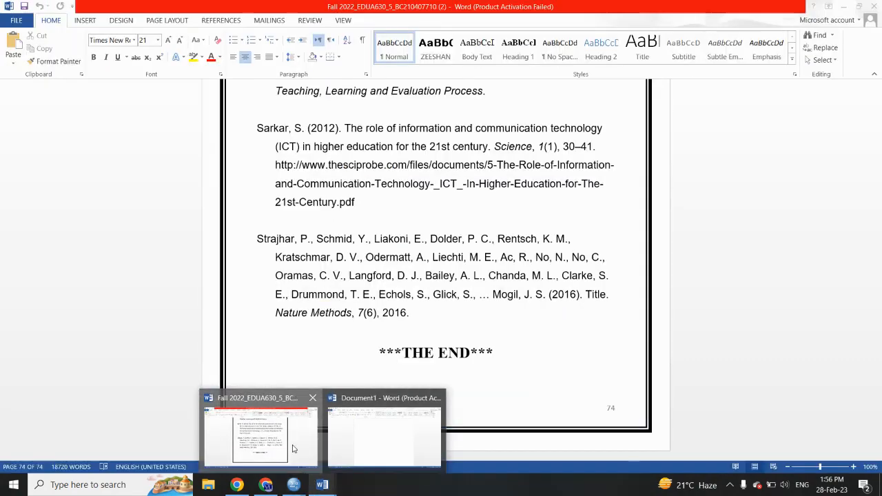
{"action": "scroll", "coordinate": [436, 231], "scroll_direction": "up", "scroll_amount": 20}
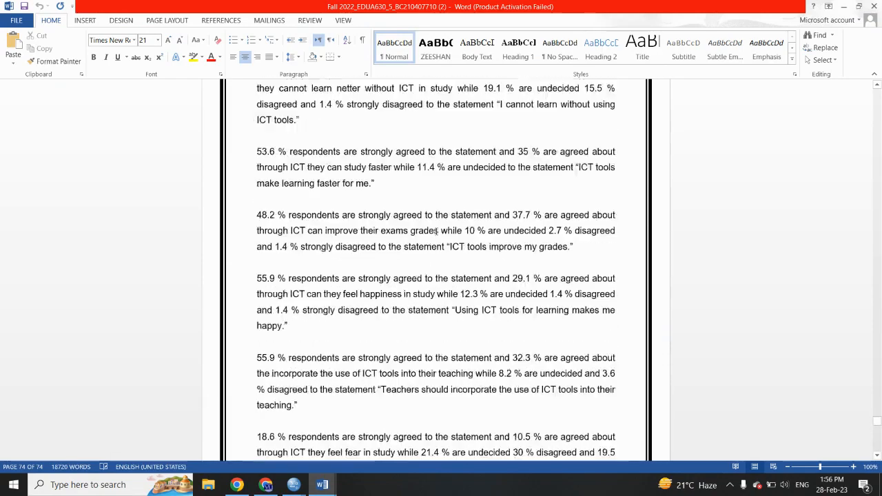
{"action": "scroll", "coordinate": [436, 232], "scroll_direction": "down", "scroll_amount": 4}
{"action": "scroll", "coordinate": [435, 230], "scroll_direction": "up", "scroll_amount": 15}
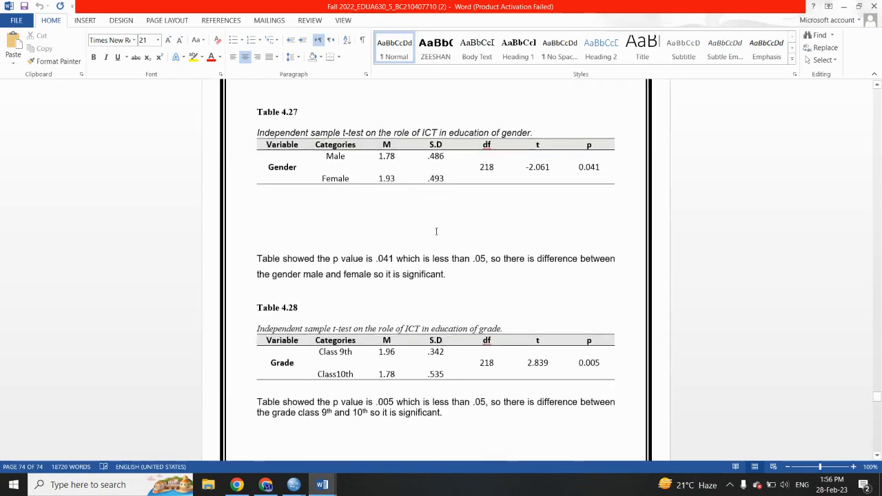
{"action": "scroll", "coordinate": [362, 332], "scroll_direction": "up", "scroll_amount": 8}
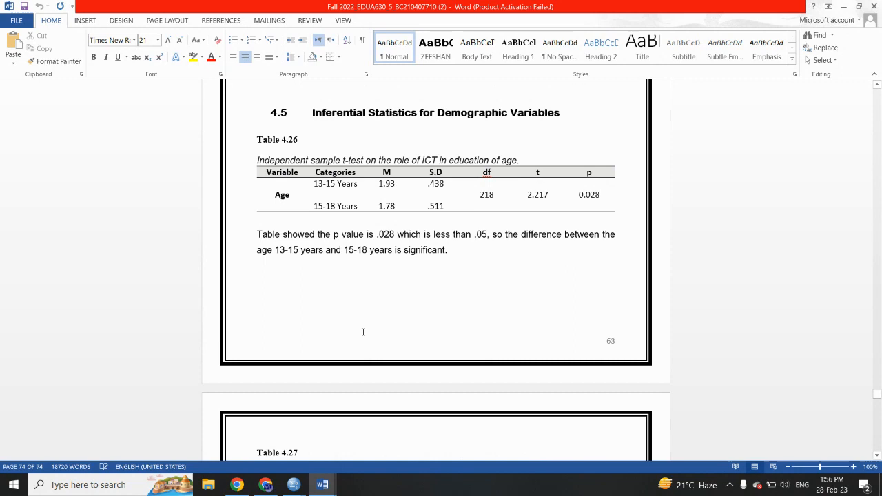
{"action": "scroll", "coordinate": [364, 335], "scroll_direction": "down", "scroll_amount": 5}
{"action": "left_click_drag", "start_coordinate": [447, 425], "coordinate": [232, 258]}
{"action": "key", "text": "ctrl+c"}
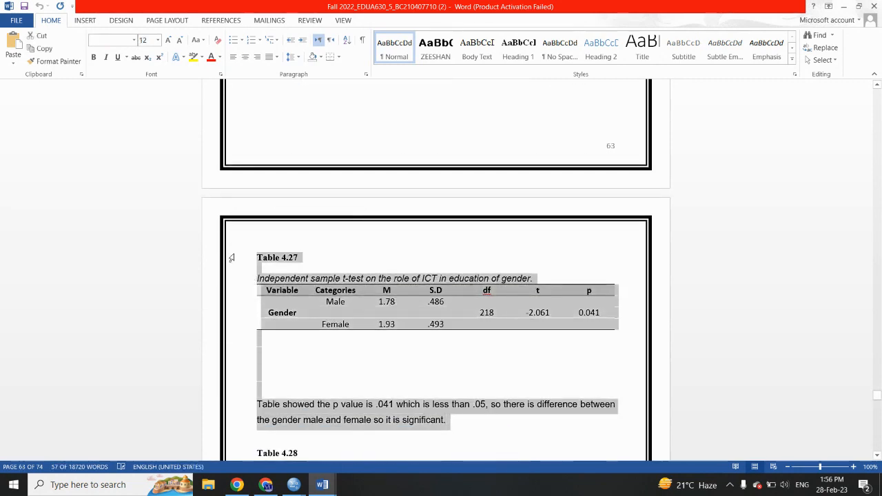
{"action": "key", "text": "Delete"}
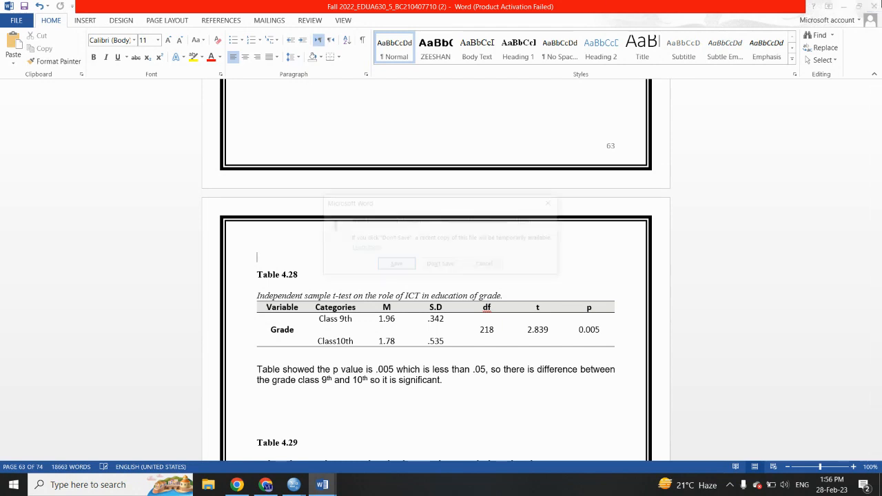
Step: Close the thesis document without saving and paste the Table 4.27 section into the blank Document1
{"action": "left_click", "coordinate": [874, 6]}
{"action": "left_click", "coordinate": [452, 267]}
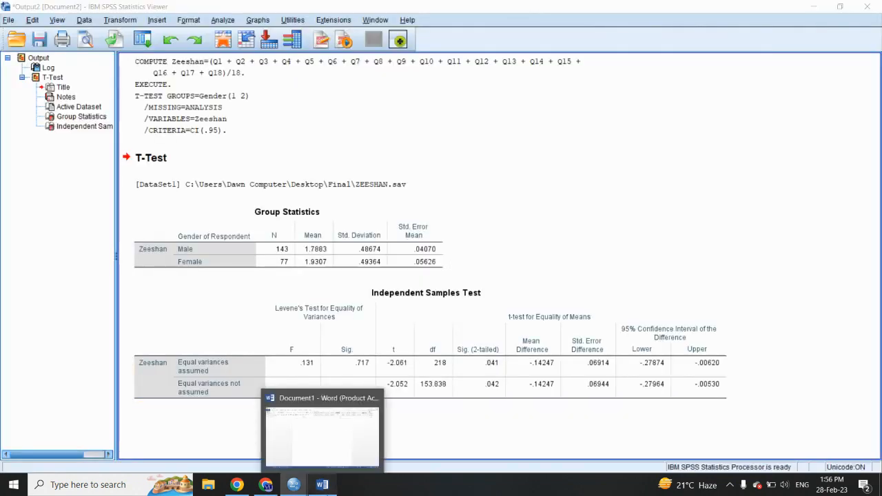
{"action": "left_click", "coordinate": [322, 484]}
{"action": "key", "text": "ctrl+v"}
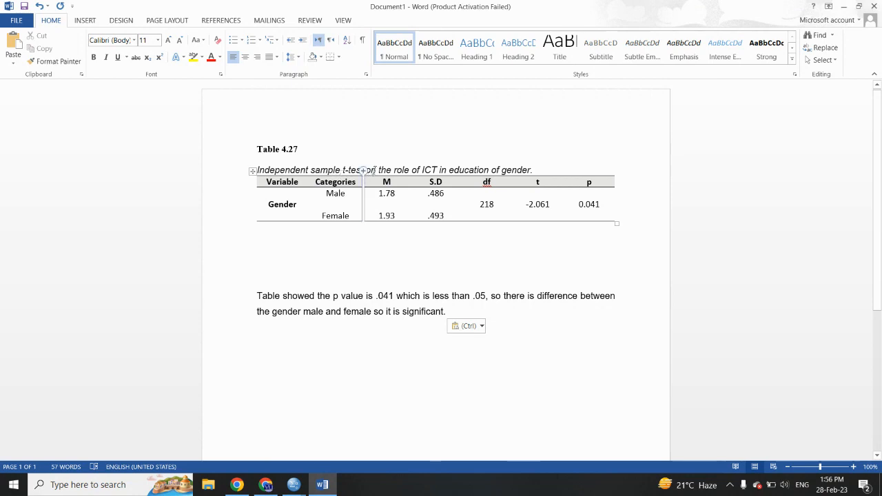
Step: Highlight the phrase "the role of ICT in education" in the table caption in yellow
{"action": "left_click_drag", "start_coordinate": [379, 170], "coordinate": [489, 170]}
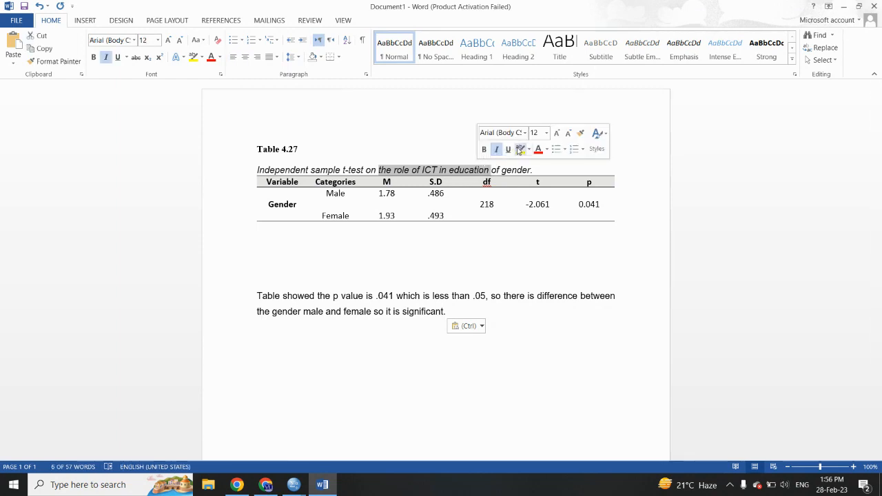
{"action": "left_click", "coordinate": [519, 149]}
{"action": "left_click", "coordinate": [416, 171]}
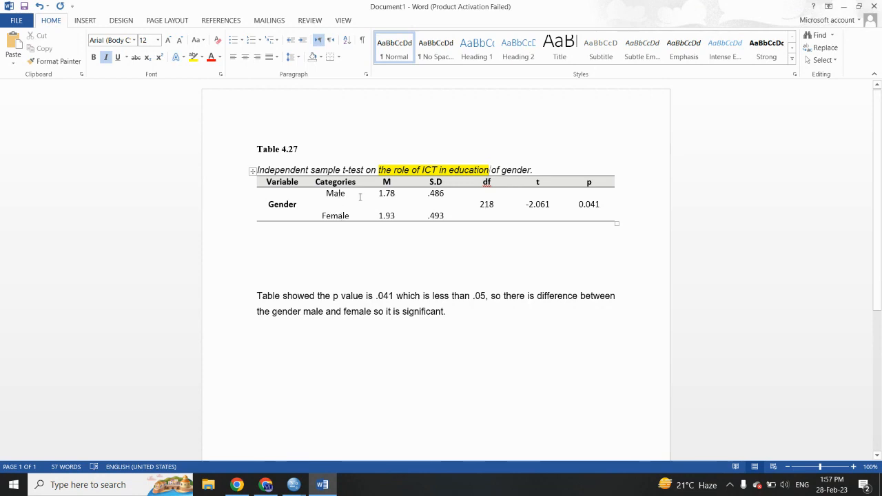
Step: Compare the means and standard deviations in the SPSS Group Statistics output with the M and S.D. columns of the Word table
{"action": "mouse_move", "coordinate": [294, 485]}
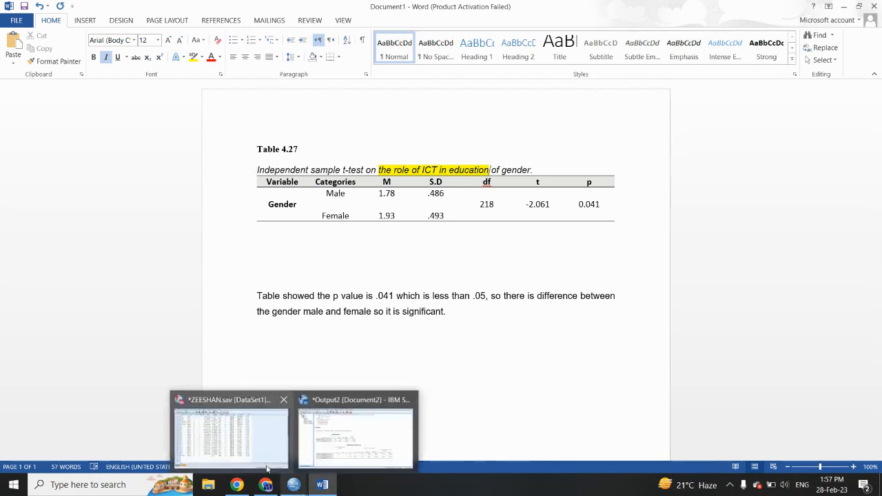
{"action": "left_click", "coordinate": [358, 433]}
{"action": "left_click", "coordinate": [276, 267]}
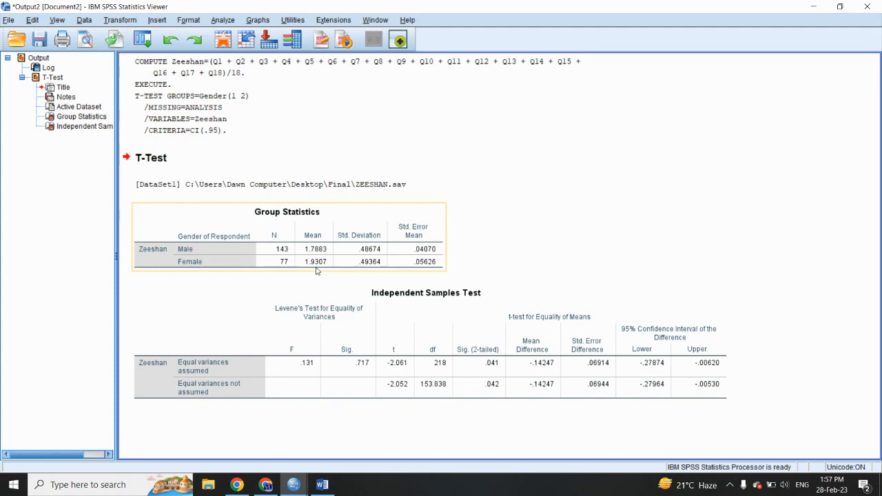
{"action": "left_click", "coordinate": [322, 484]}
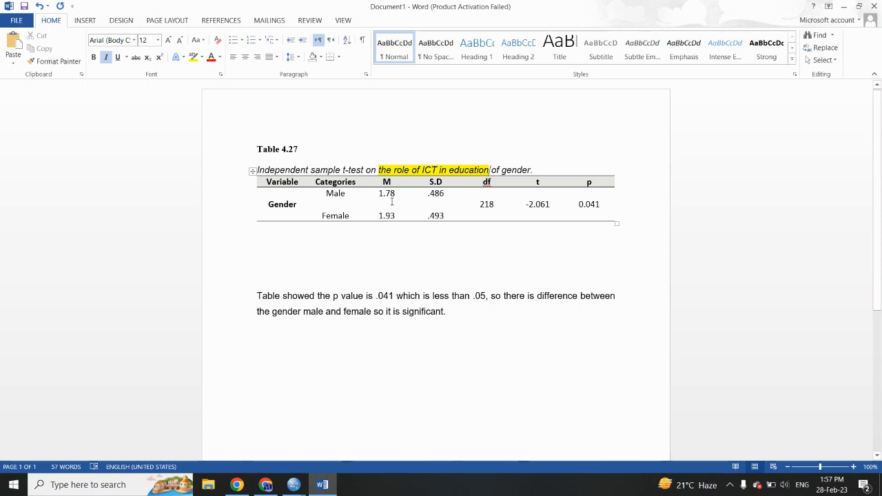
{"action": "left_click", "coordinate": [327, 486]}
{"action": "left_click", "coordinate": [321, 485]}
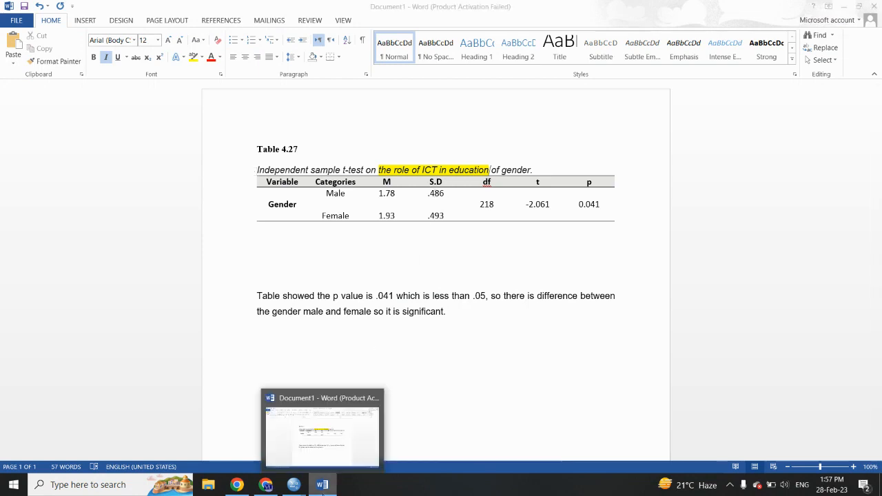
{"action": "left_click", "coordinate": [322, 484]}
{"action": "left_click", "coordinate": [351, 267]}
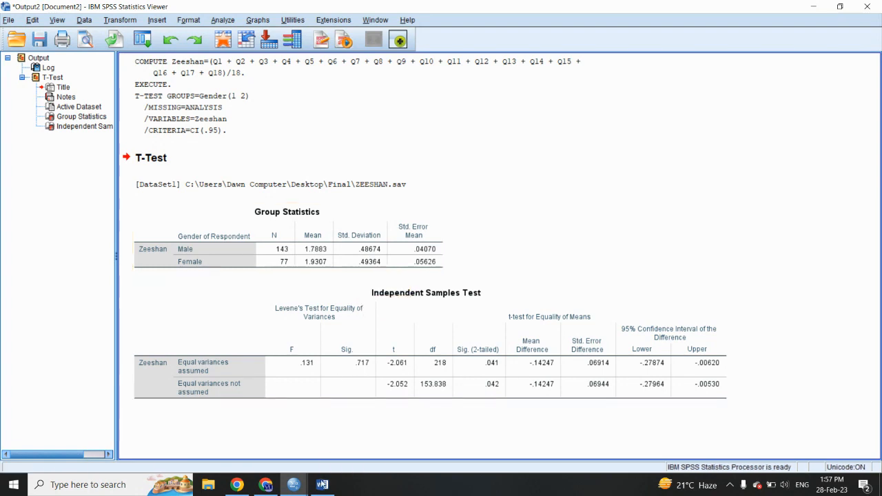
{"action": "left_click", "coordinate": [322, 482]}
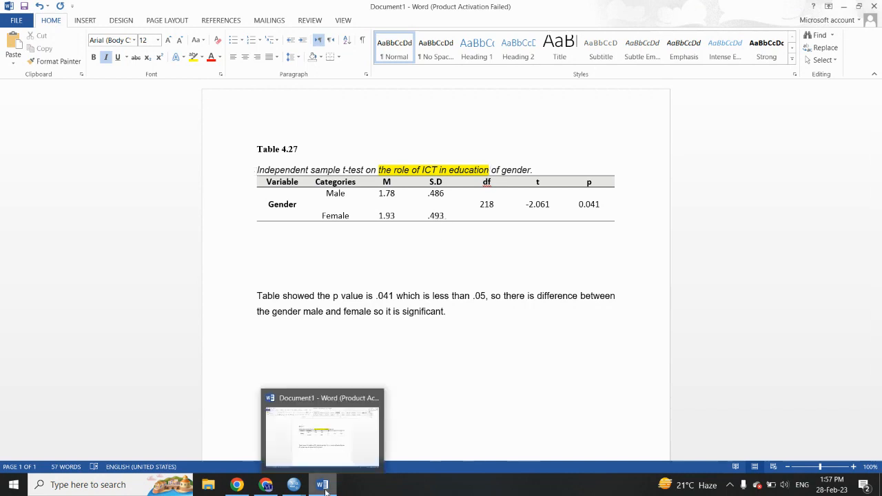
Step: Compare the t and df values in the SPSS Independent Samples Test output with the Word table
{"action": "left_click", "coordinate": [294, 484]}
{"action": "left_click", "coordinate": [398, 375]}
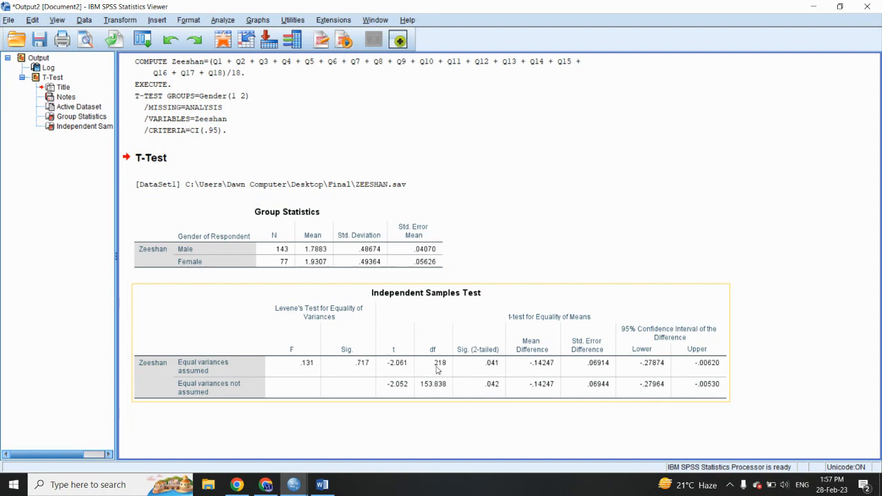
{"action": "left_click", "coordinate": [407, 409]}
{"action": "left_click", "coordinate": [326, 485]}
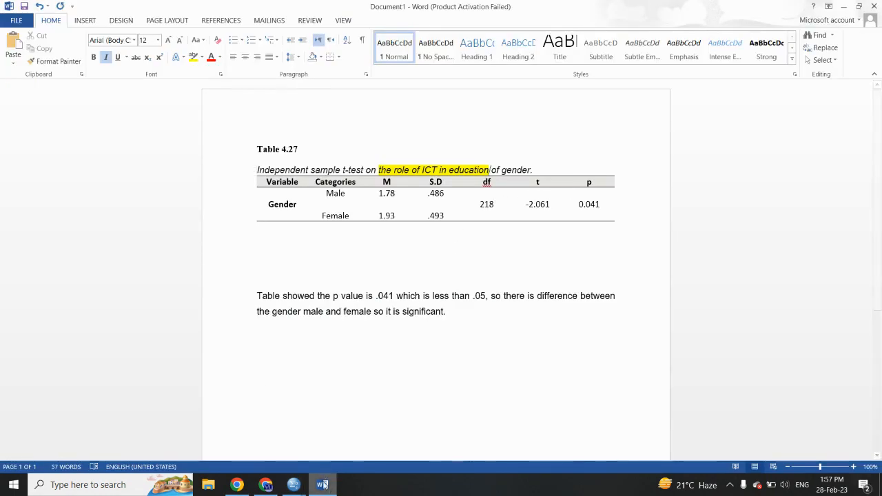
{"action": "left_click", "coordinate": [327, 490]}
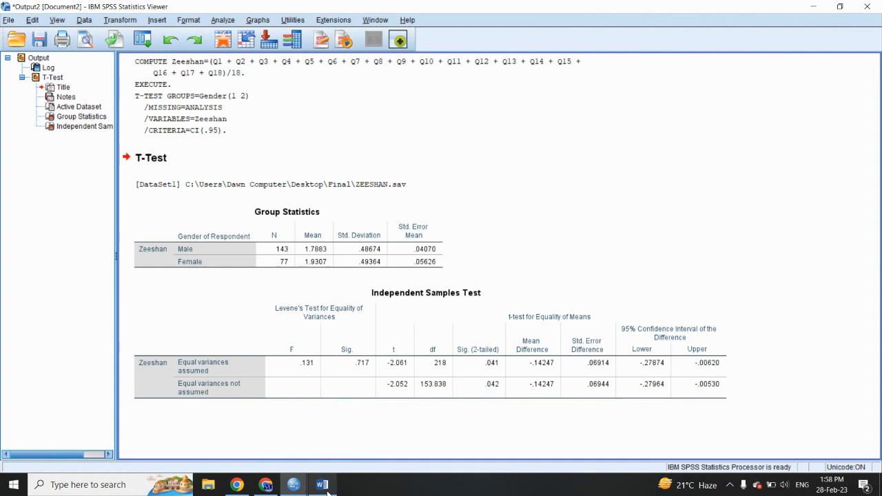
Step: Check the Sig. (2-tailed) value in the SPSS output against the p value and interpretation paragraph in Word
{"action": "left_click", "coordinate": [346, 353]}
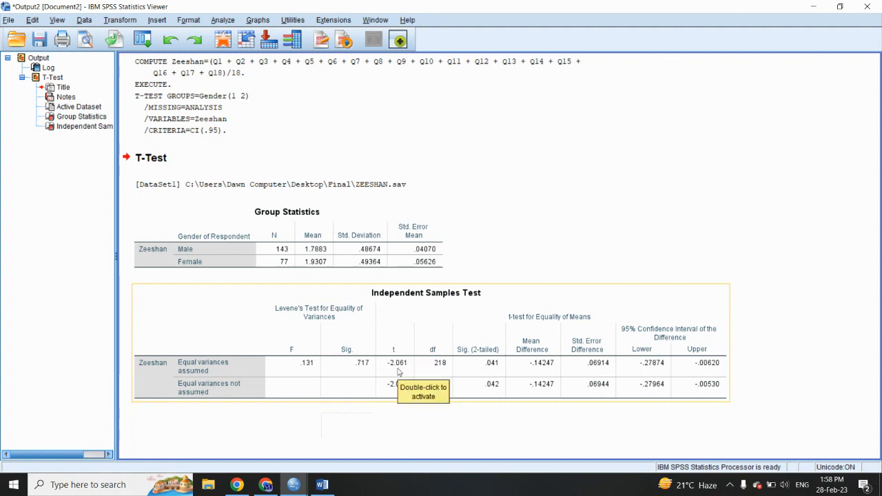
{"action": "left_click", "coordinate": [330, 485]}
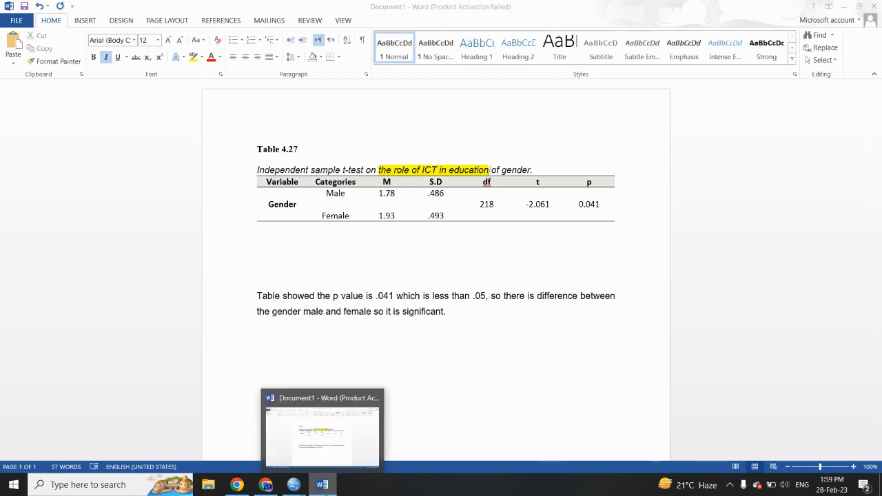
{"action": "left_click", "coordinate": [294, 485]}
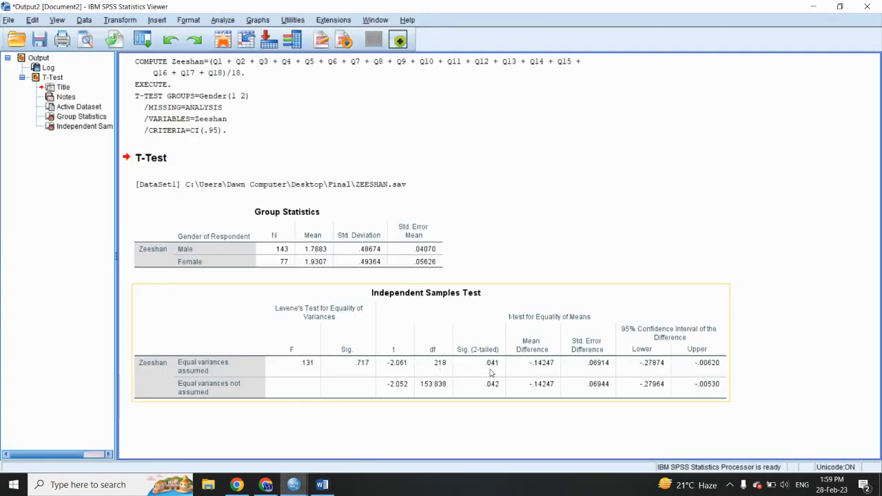
{"action": "left_click", "coordinate": [321, 484]}
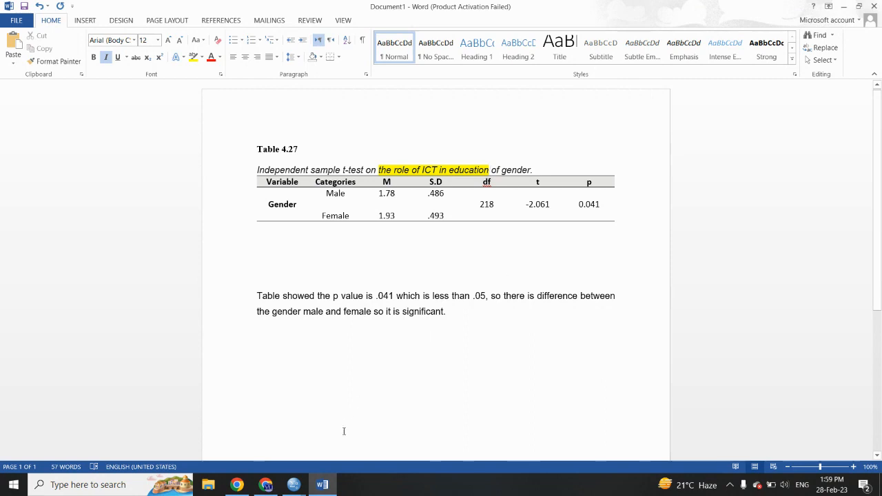
{"action": "left_click", "coordinate": [294, 484]}
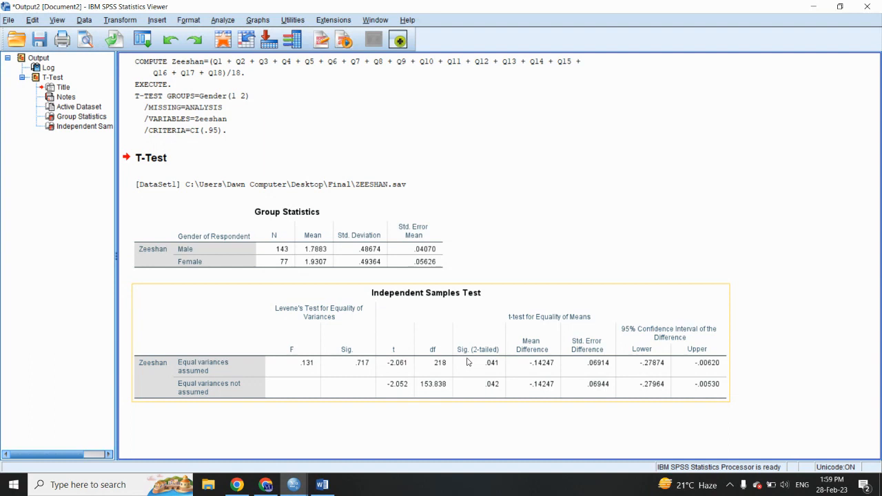
{"action": "left_click", "coordinate": [323, 486]}
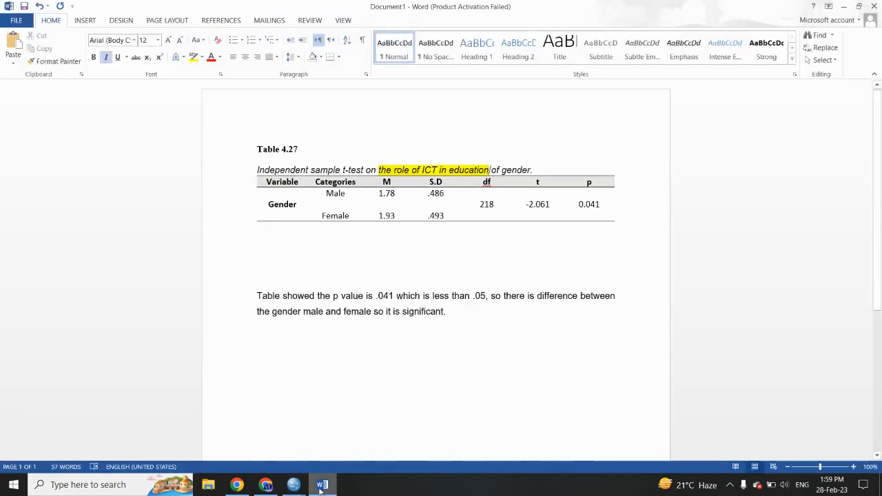
Step: Delete two blank lines between the table and the interpretation paragraph
{"action": "left_click", "coordinate": [373, 266]}
{"action": "key", "text": "BackSpace"}
{"action": "key", "text": "BackSpace"}
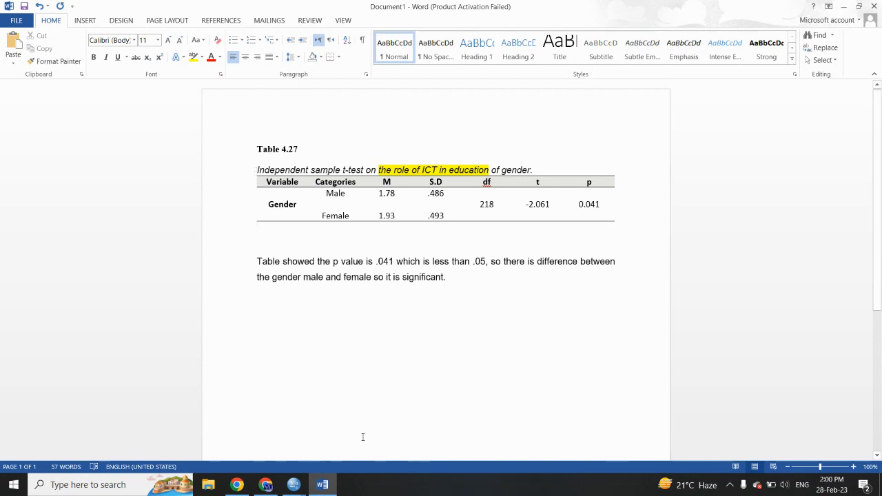
Step: Highlight the p value in the Gender row of the table in yellow
{"action": "double_click", "coordinate": [582, 207]}
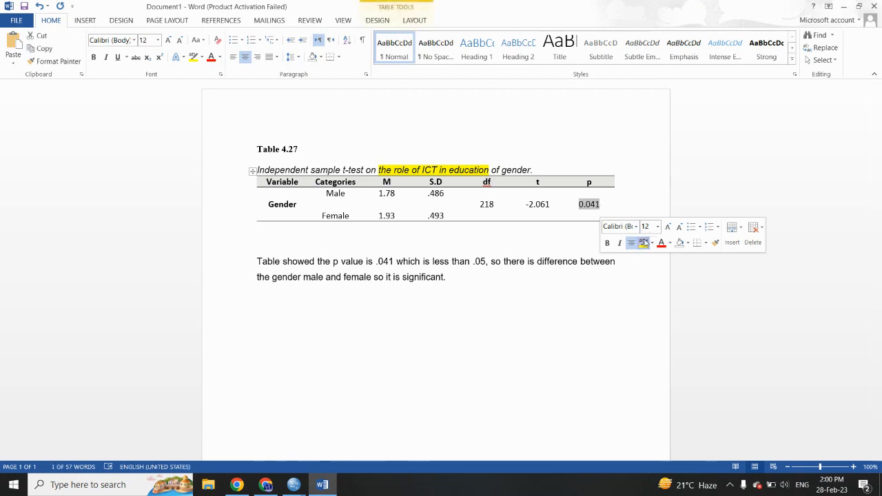
{"action": "left_click", "coordinate": [644, 242]}
{"action": "left_click", "coordinate": [534, 262]}
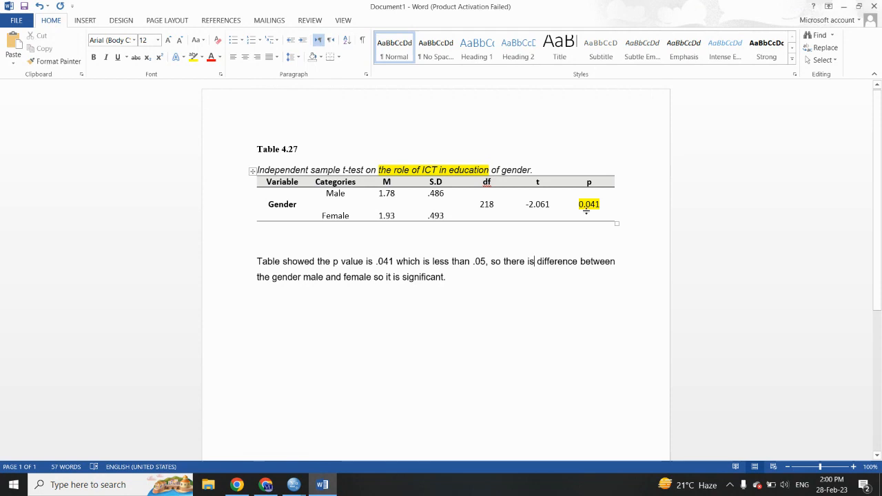
Step: Change the p value to 0.071 in the table and to .071 in the interpretation paragraph
{"action": "left_click", "coordinate": [601, 205]}
{"action": "key", "text": "BackSpace"}
{"action": "key", "text": "BackSpace"}
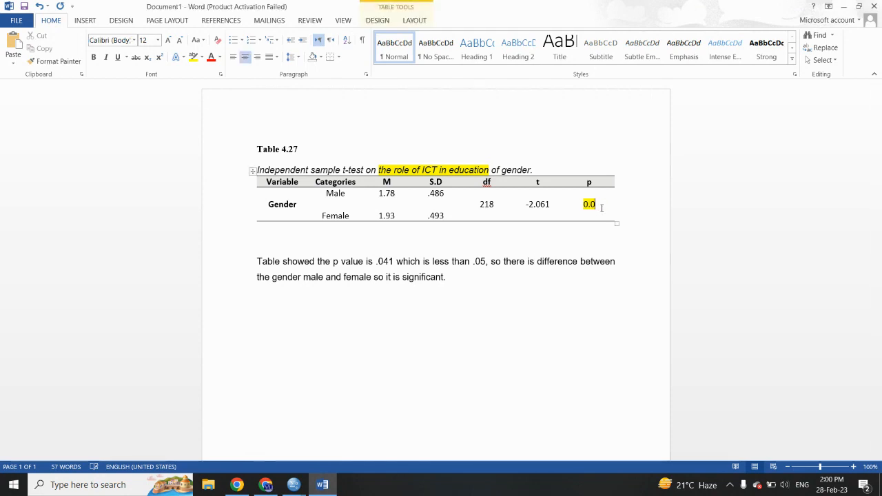
{"action": "type", "text": "71"}
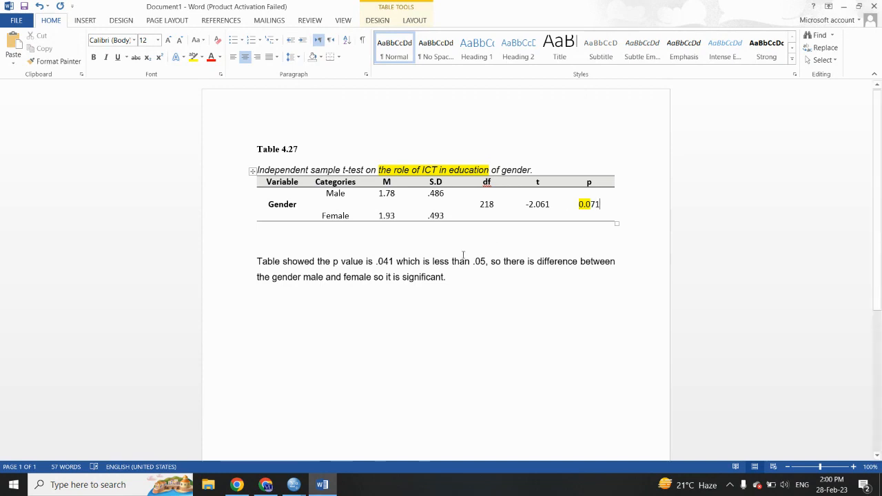
{"action": "left_click", "coordinate": [390, 262]}
{"action": "key", "text": "BackSpace"}
{"action": "type", "text": "7"}
Step: Reword the interpretation to say the p value is greater than .05, there is no difference, and it is insignificant
{"action": "left_click_drag", "start_coordinate": [433, 262], "coordinate": [449, 263]}
{"action": "type", "text": "gea"}
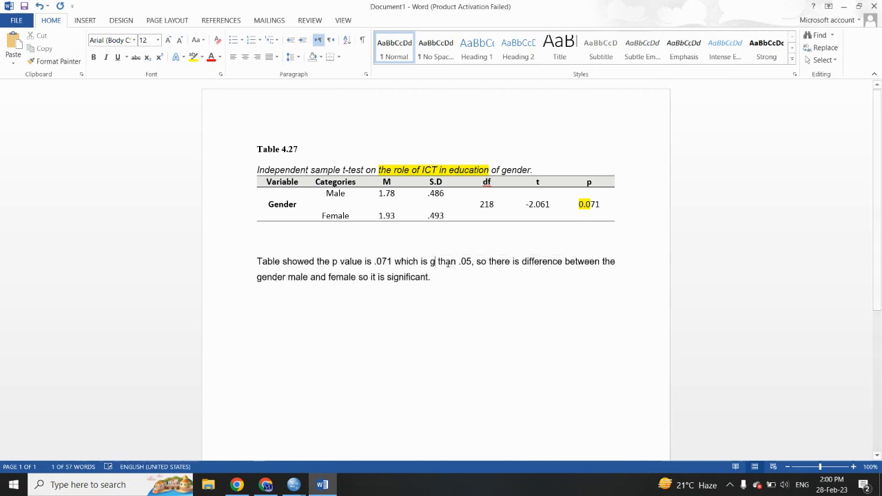
{"action": "type", "text": "ter"}
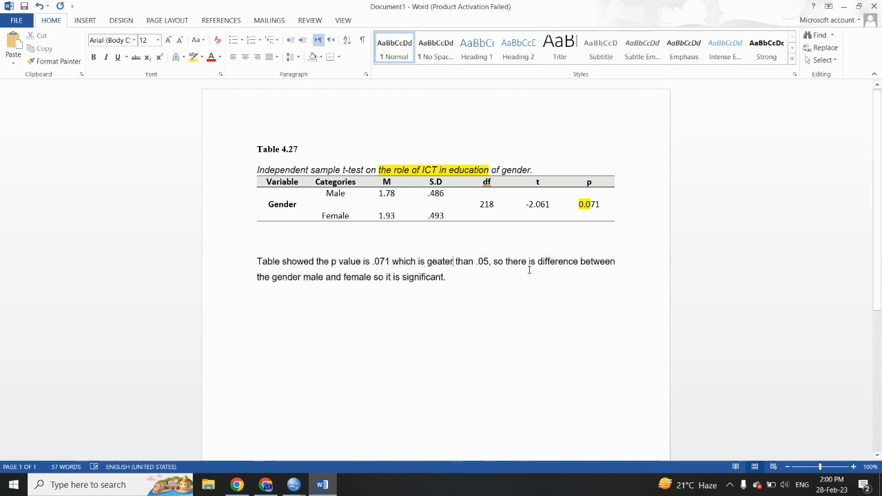
{"action": "left_click", "coordinate": [538, 265]}
{"action": "type", "text": "no"}
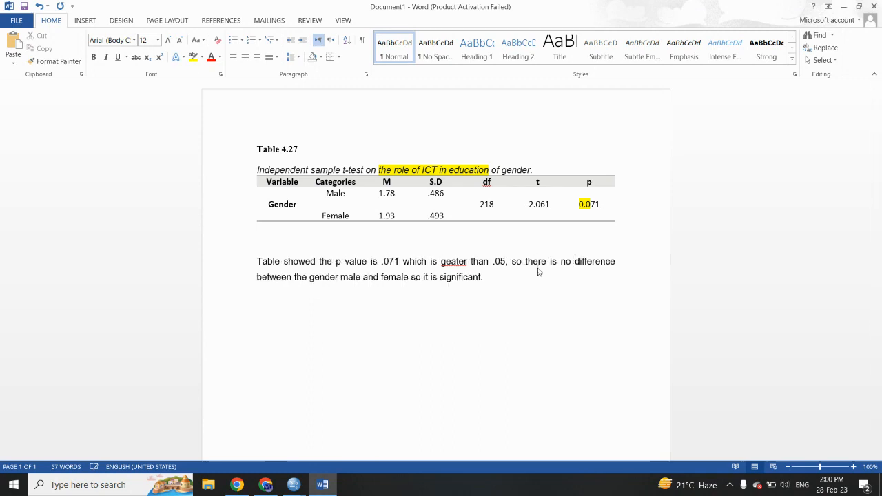
{"action": "right_click", "coordinate": [448, 264]}
{"action": "left_click", "coordinate": [490, 273]}
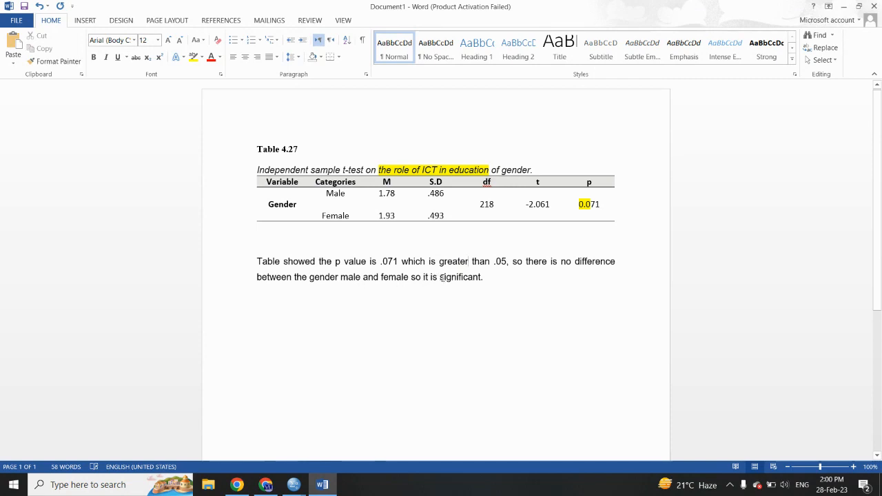
{"action": "left_click", "coordinate": [440, 277]}
{"action": "type", "text": "in"}
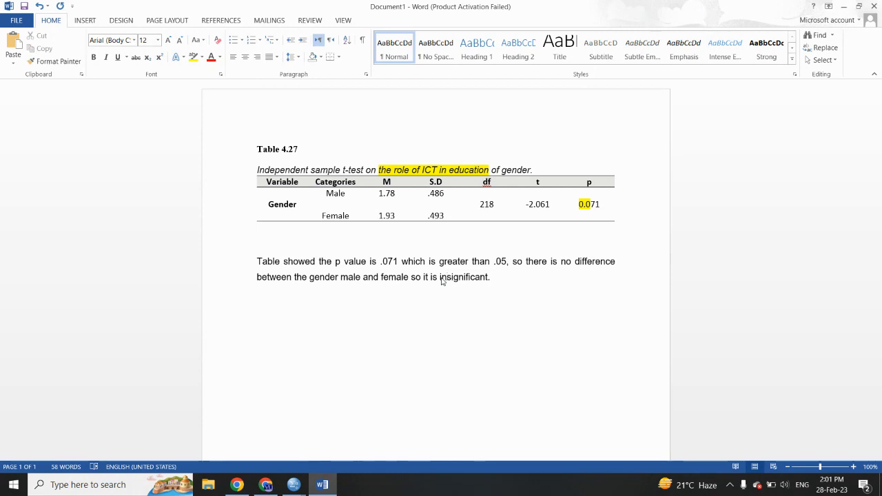
Step: Replace the entire document content with the previously copied Table 4.27 section
{"action": "key", "text": "ctrl+a"}
{"action": "key", "text": "ctrl+v"}
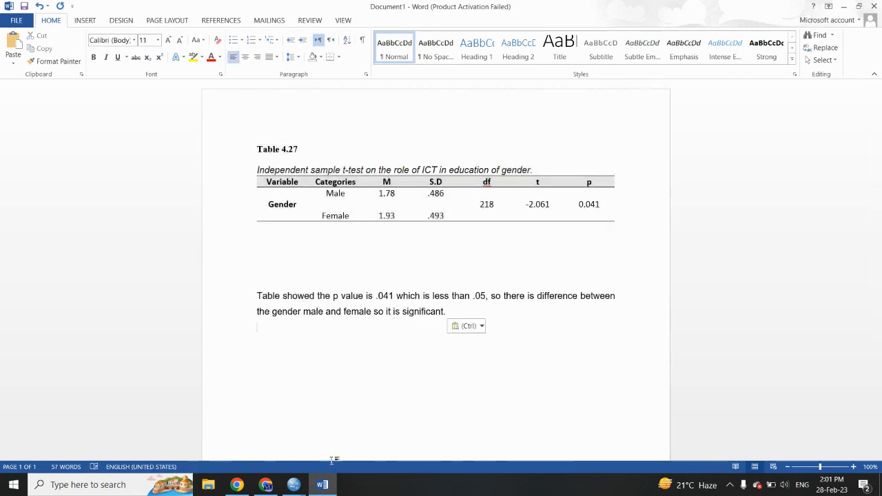
Step: Switch to the SPSS Data Editor, reopen the Independent-Samples T Test, and remove Gender as the grouping variable
{"action": "mouse_move", "coordinate": [291, 477]}
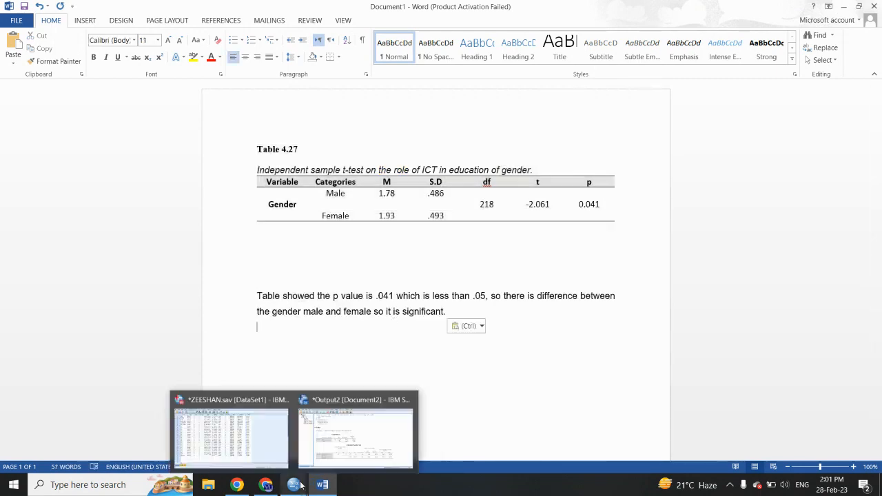
{"action": "left_click", "coordinate": [256, 445]}
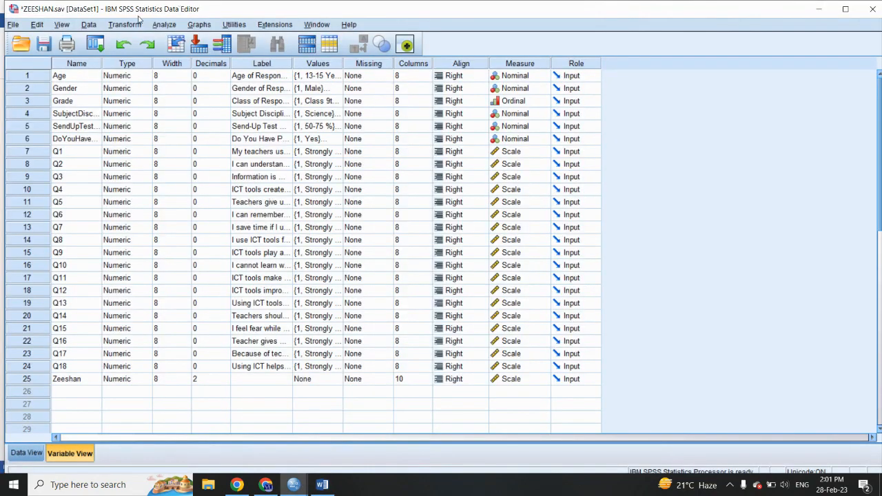
{"action": "left_click", "coordinate": [162, 25]}
{"action": "mouse_move", "coordinate": [221, 55]}
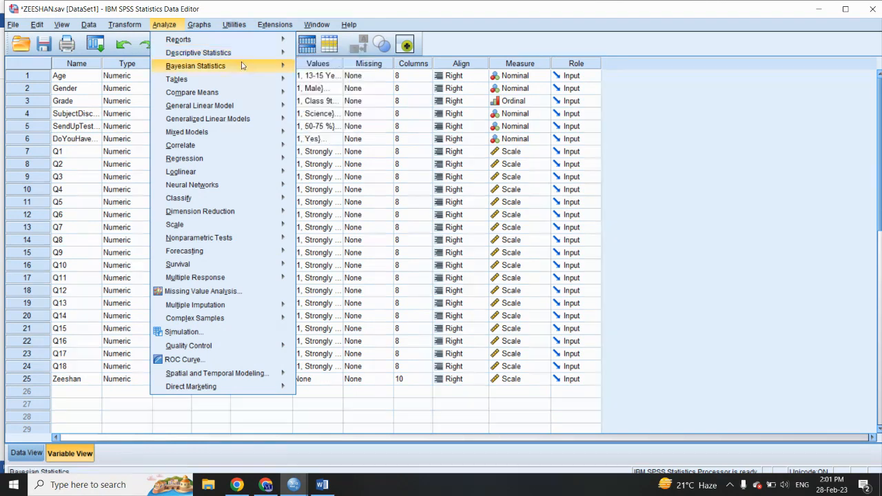
{"action": "mouse_move", "coordinate": [236, 93]}
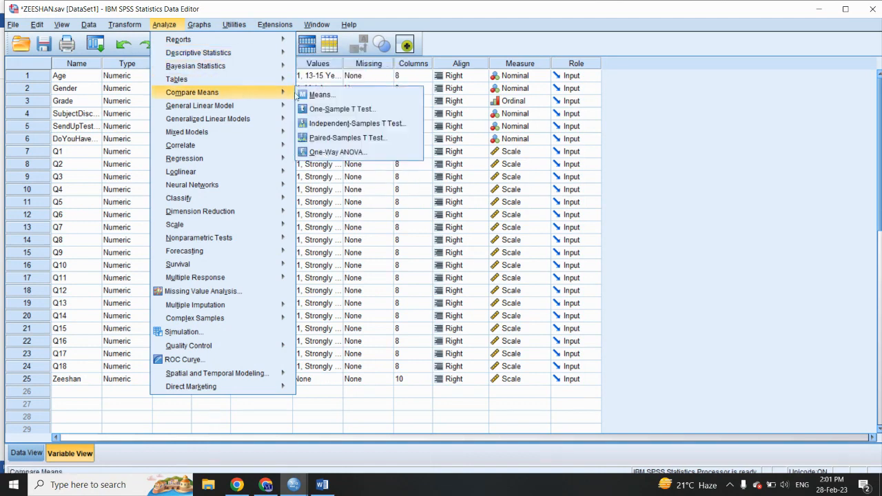
{"action": "left_click", "coordinate": [321, 125]}
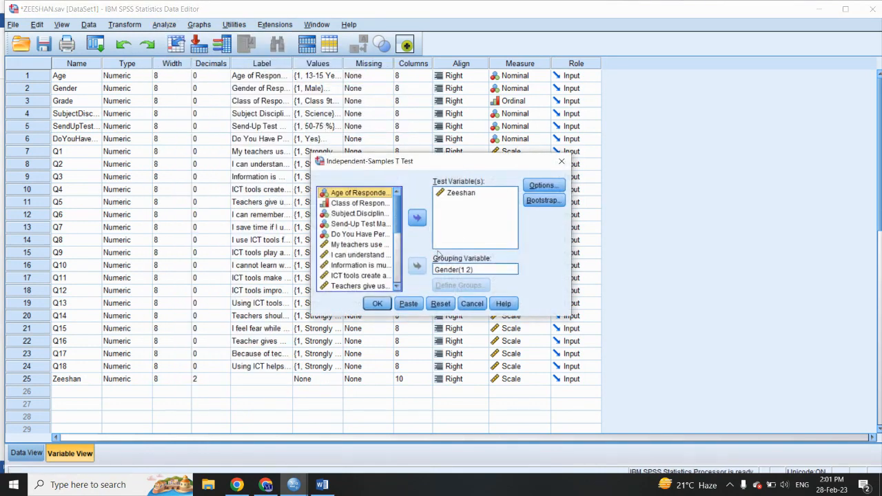
{"action": "left_click", "coordinate": [455, 271]}
{"action": "left_click", "coordinate": [416, 266]}
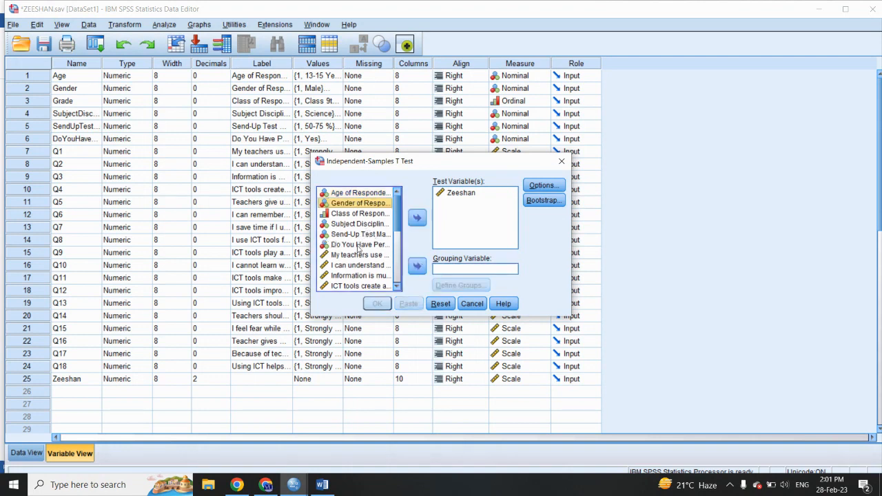
Step: Run the independent-samples t-test with Age as the grouping variable, using group values 1 and 2
{"action": "left_click", "coordinate": [365, 195]}
{"action": "left_click", "coordinate": [418, 264]}
{"action": "left_click", "coordinate": [457, 285]}
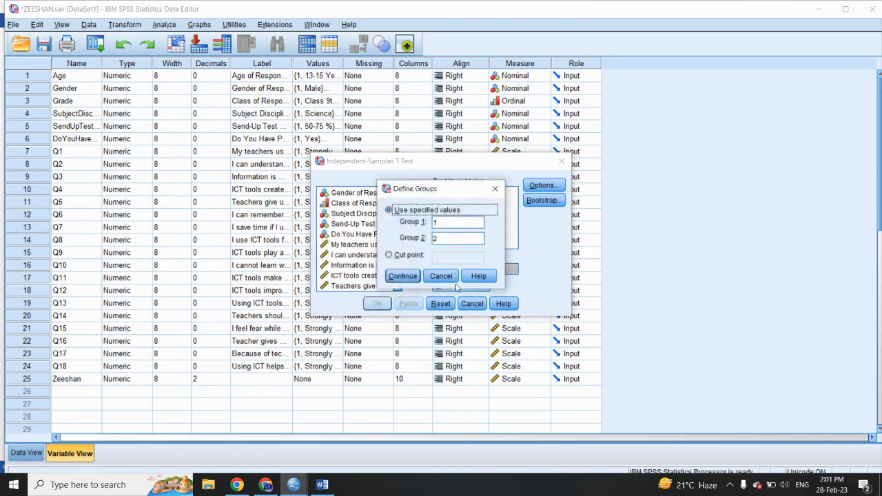
{"action": "left_click", "coordinate": [403, 276]}
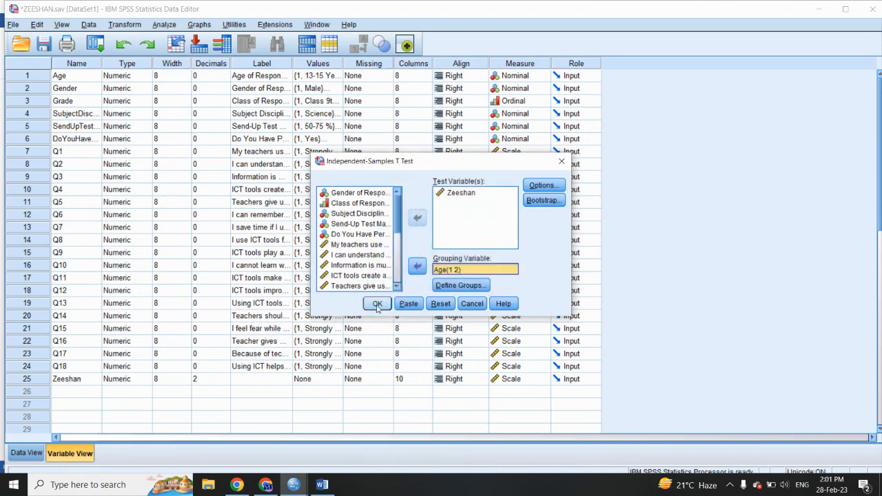
{"action": "left_click", "coordinate": [377, 305]}
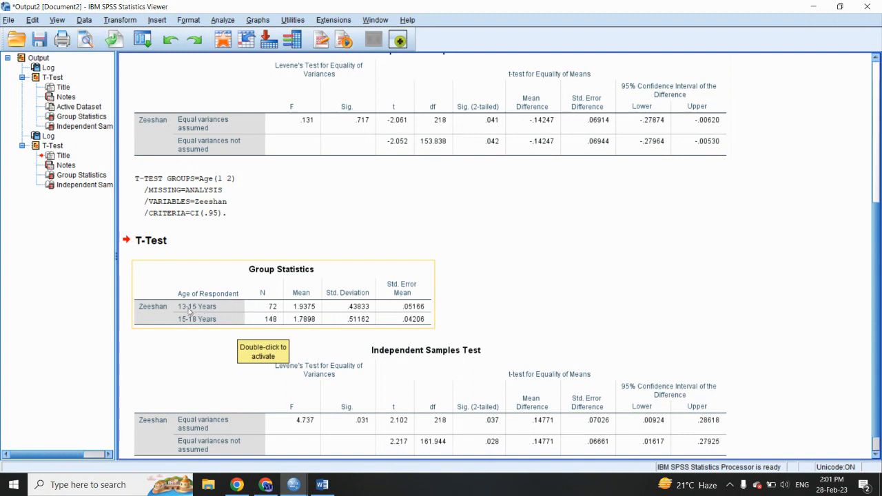
Step: Switch to the Word document, highlight "role of ICT in education" in yellow in the table caption and make the caption end in "of age."
{"action": "left_click", "coordinate": [322, 484]}
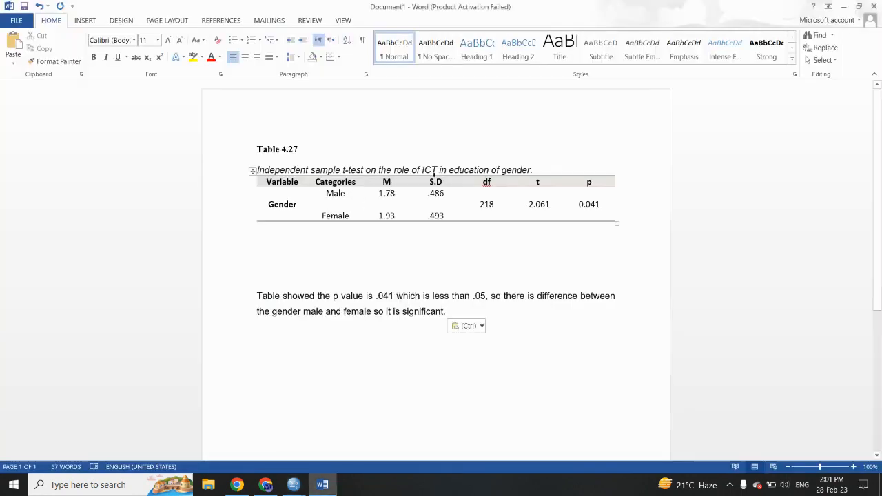
{"action": "left_click_drag", "start_coordinate": [394, 170], "coordinate": [532, 170]}
{"action": "left_click", "coordinate": [515, 151]}
{"action": "type", "text": "age"}
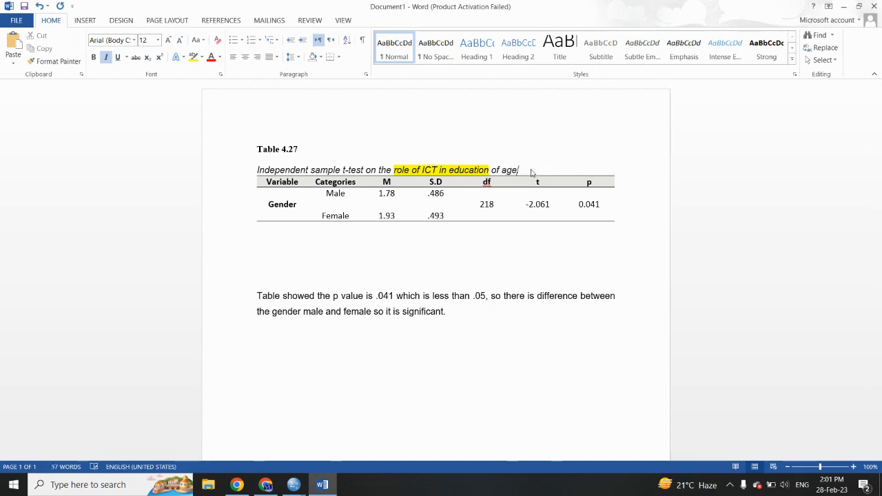
Step: Replace Gender with Age as the variable name in the table
{"action": "left_click_drag", "start_coordinate": [296, 204], "coordinate": [272, 205]}
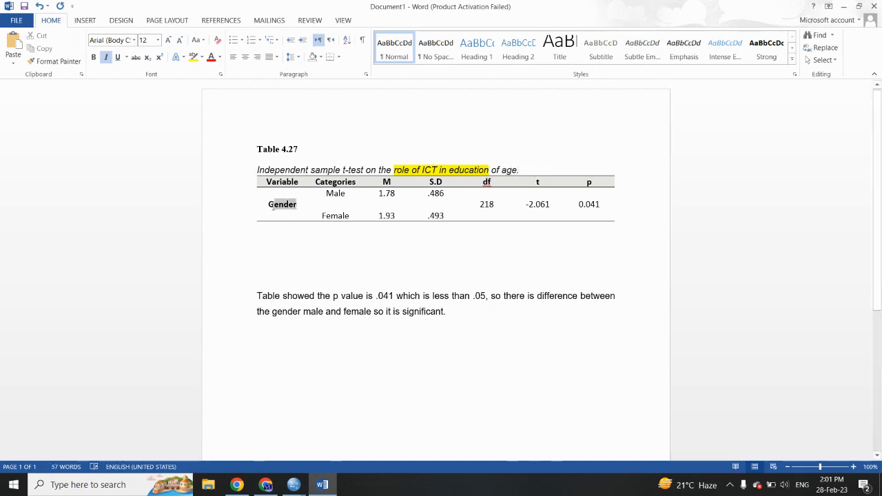
{"action": "key", "text": "BackSpace"}
{"action": "key", "text": "BackSpace"}
{"action": "type", "text": "Age"}
Step: Replace the Male and Female categories in the table with 13-15 Y and 15-18 Y
{"action": "left_click_drag", "start_coordinate": [326, 193], "coordinate": [346, 194]}
{"action": "type", "text": "1"}
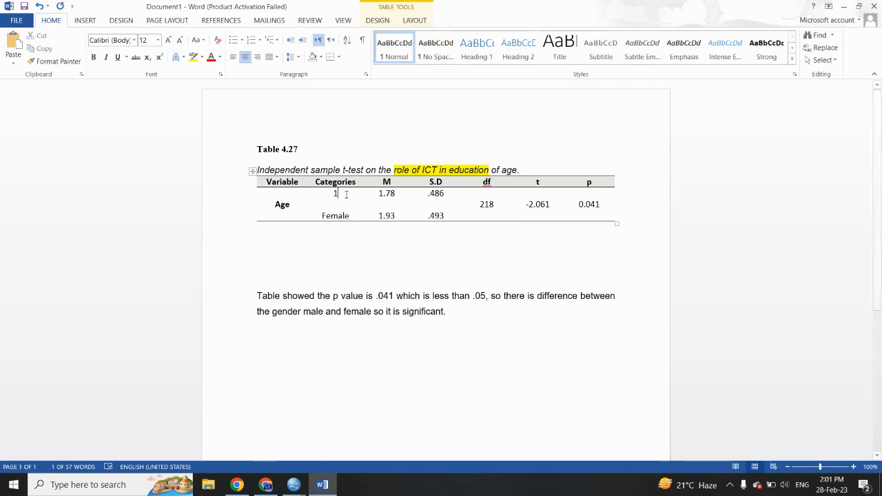
{"action": "type", "text": "3-15 Y"}
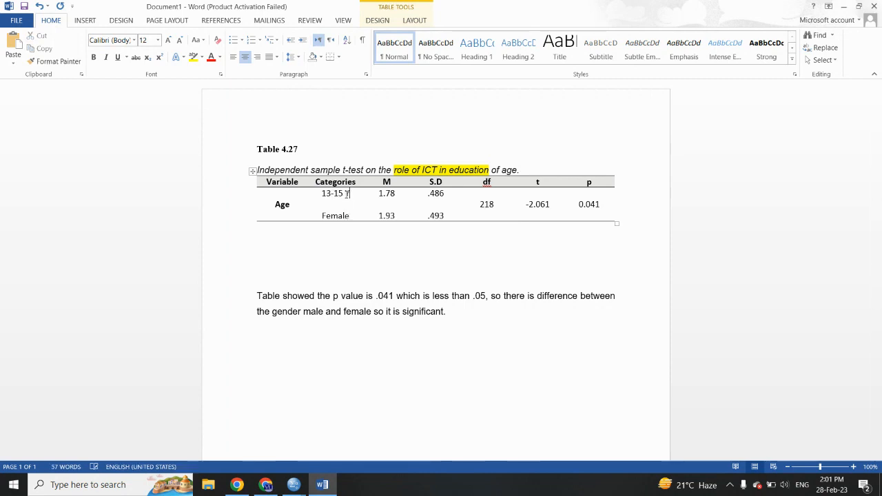
{"action": "left_click_drag", "start_coordinate": [323, 217], "coordinate": [349, 216]}
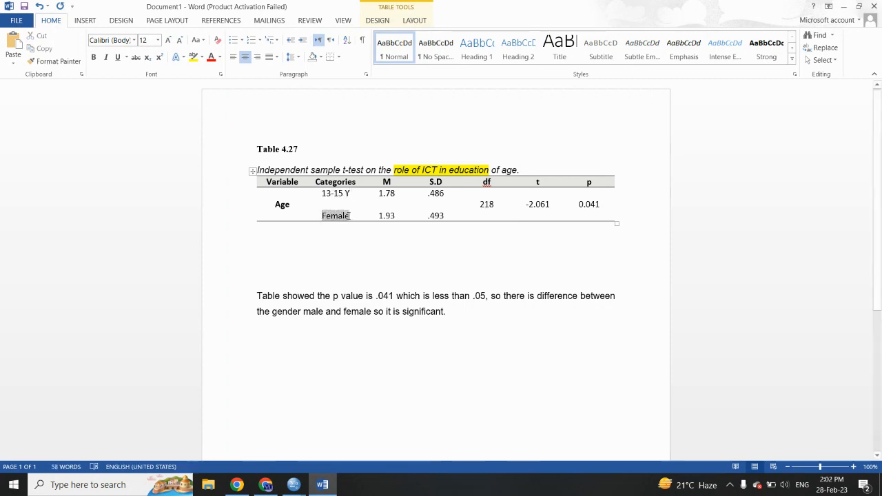
{"action": "type", "text": "15-18"}
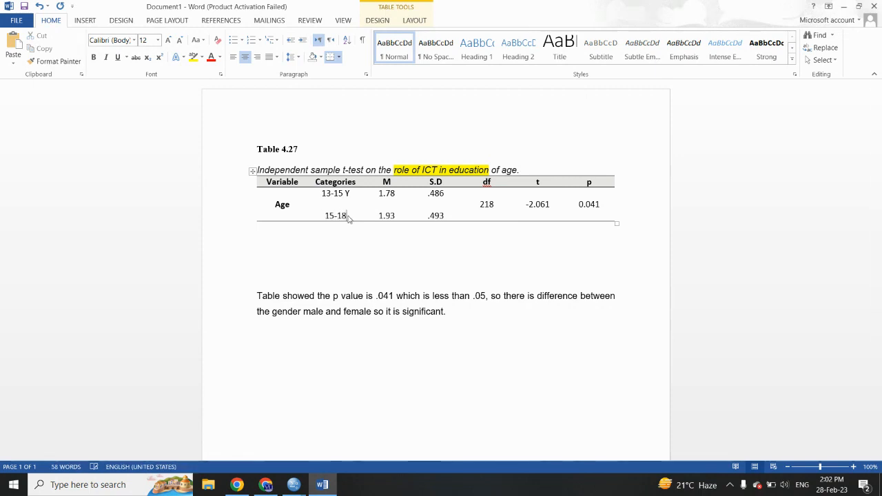
{"action": "type", "text": " Y"}
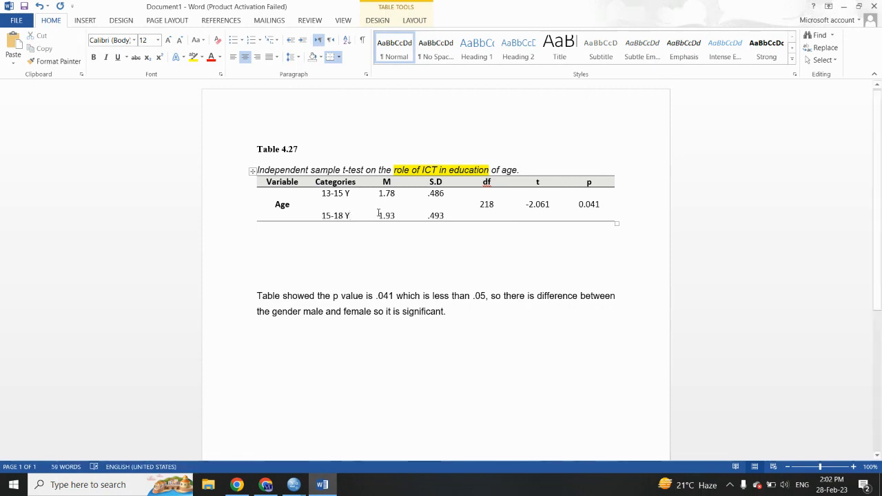
Step: Check the SPSS group means, and in the Word table set M to 1.93 for 13-15 Y and 1.78 for 15-18 Y
{"action": "left_click", "coordinate": [329, 486]}
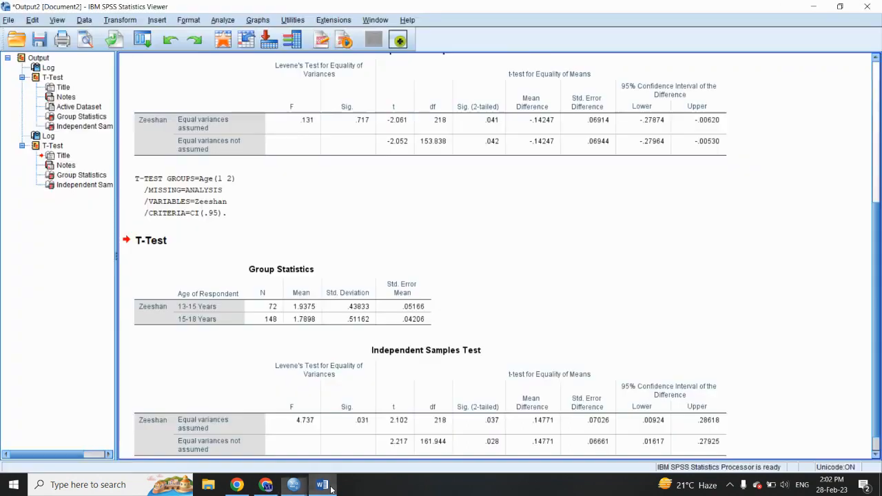
{"action": "left_click", "coordinate": [323, 485]}
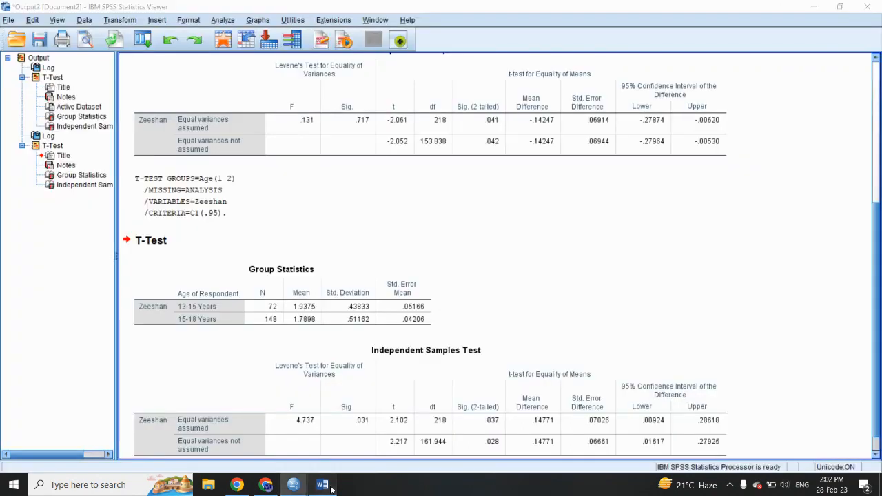
{"action": "left_click", "coordinate": [395, 195]}
{"action": "key", "text": "BackSpace"}
{"action": "key", "text": "BackSpace"}
{"action": "type", "text": "93"}
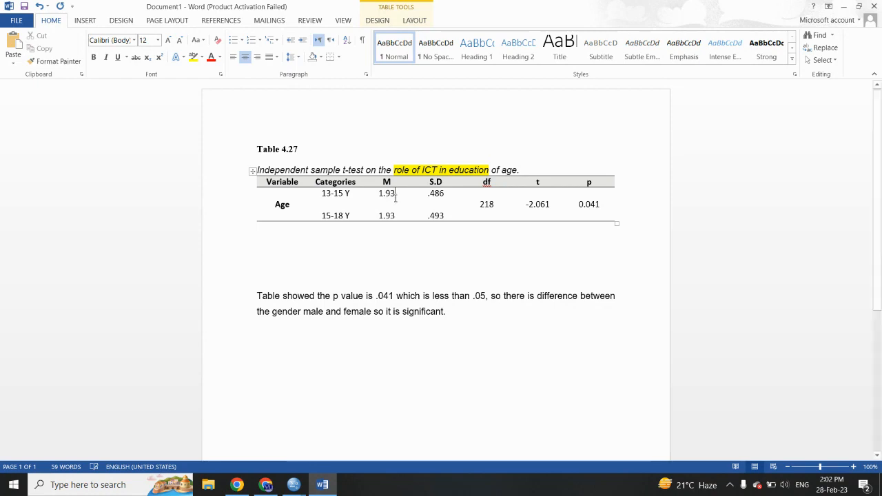
{"action": "left_click", "coordinate": [397, 216]}
{"action": "key", "text": "BackSpace"}
{"action": "key", "text": "BackSpace"}
{"action": "type", "text": "78"}
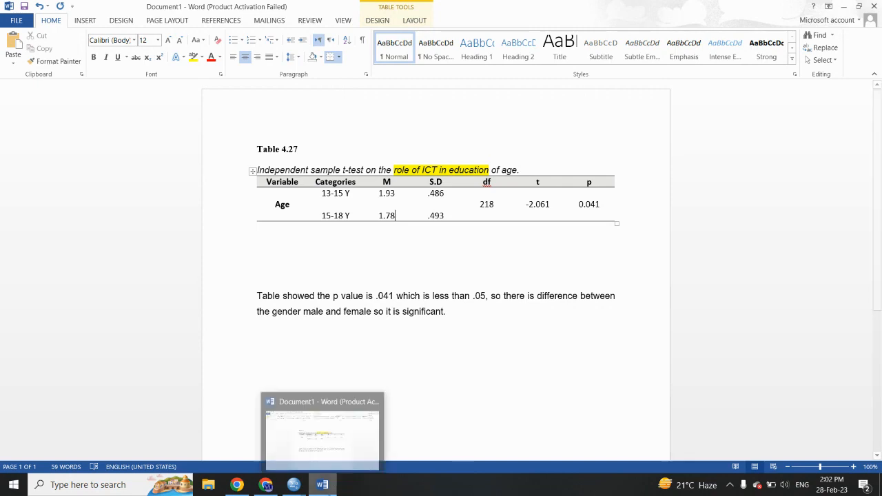
Step: Check the SPSS standard deviations, and in the Word table set S.D to .438 for 13-15 Y and .511 for 15-18 Y
{"action": "left_click", "coordinate": [294, 485]}
{"action": "left_click", "coordinate": [322, 284]}
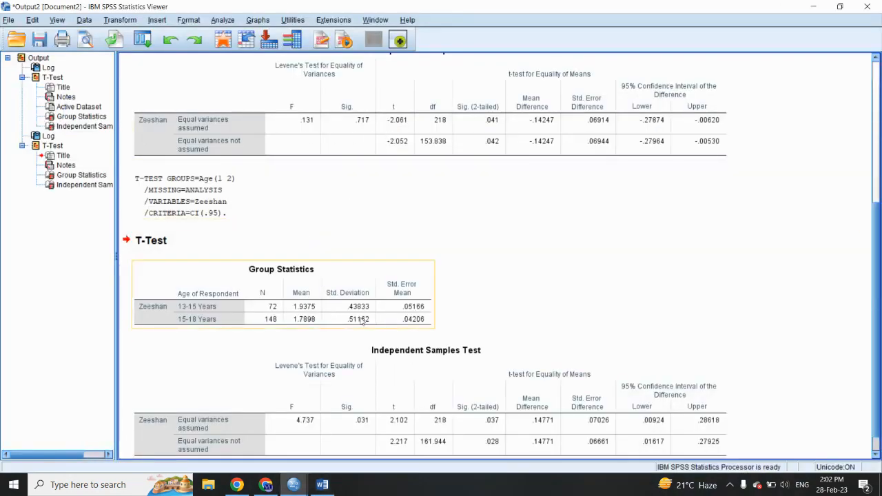
{"action": "left_click", "coordinate": [336, 486]}
{"action": "left_click", "coordinate": [443, 194]}
{"action": "key", "text": "BackSpace"}
{"action": "key", "text": "BackSpace"}
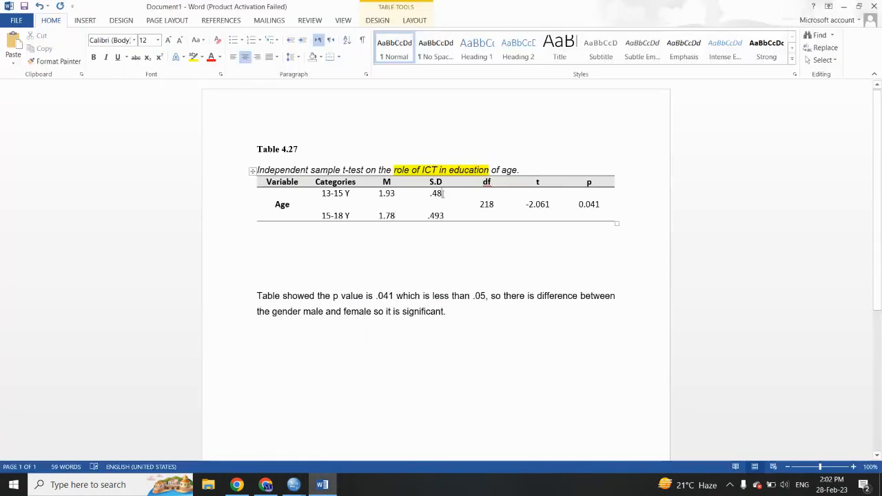
{"action": "type", "text": "38"}
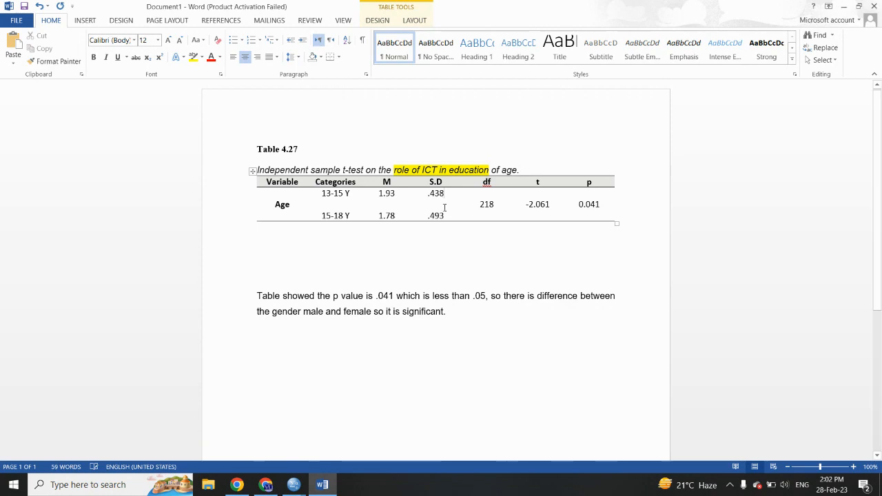
{"action": "left_click", "coordinate": [445, 216]}
{"action": "key", "text": "BackSpace"}
{"action": "key", "text": "BackSpace"}
{"action": "type", "text": "511"}
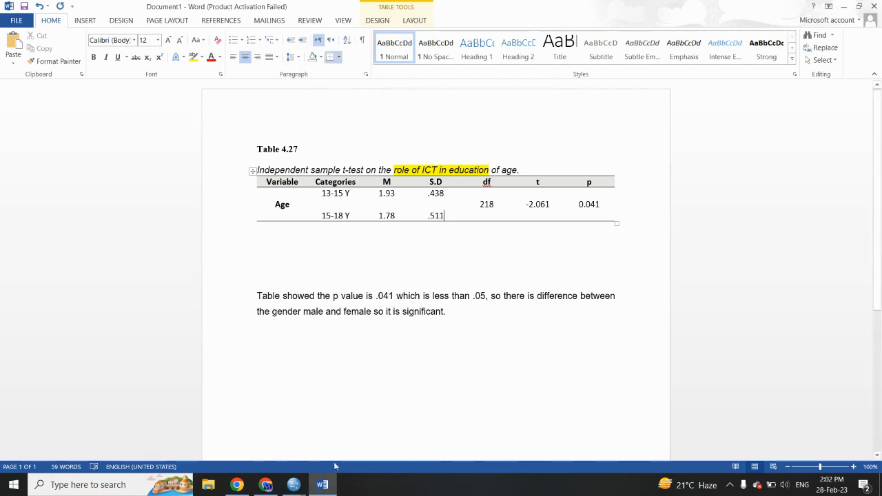
Step: Look up the t value for age in the SPSS output and set t to 2.217 in the Word table
{"action": "left_click", "coordinate": [293, 484]}
{"action": "left_click", "coordinate": [496, 441]}
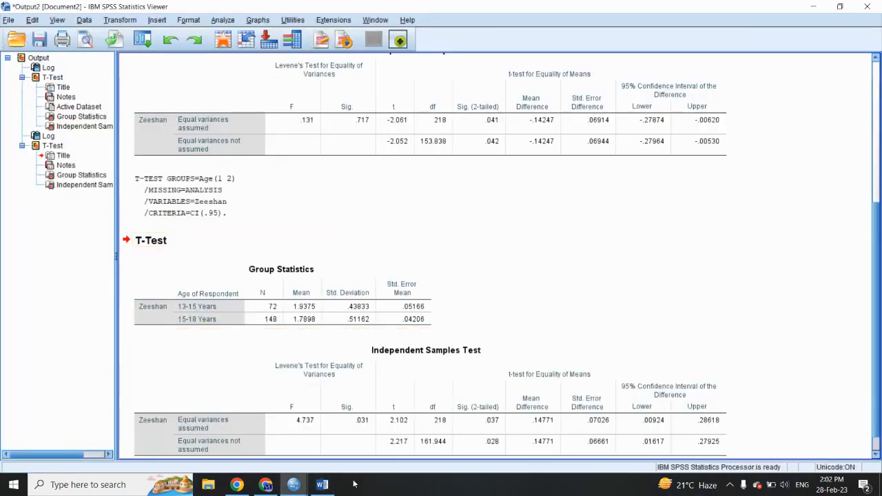
{"action": "left_click", "coordinate": [322, 484]}
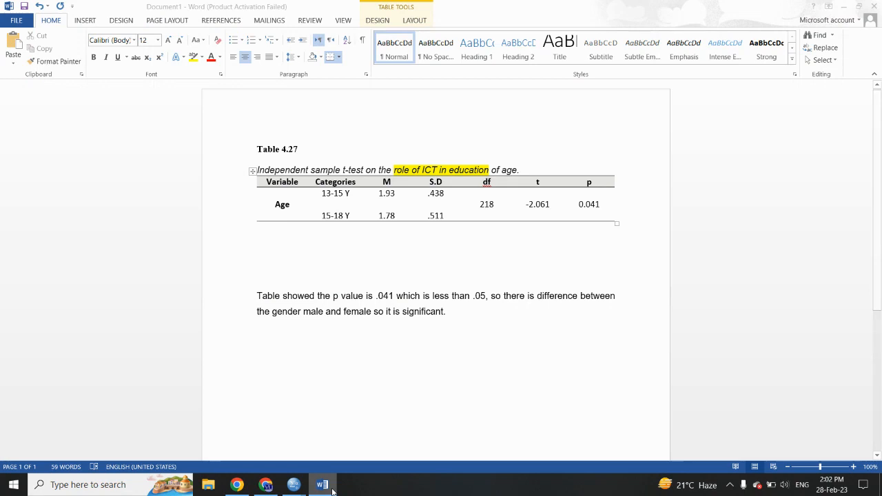
{"action": "left_click", "coordinate": [332, 486]}
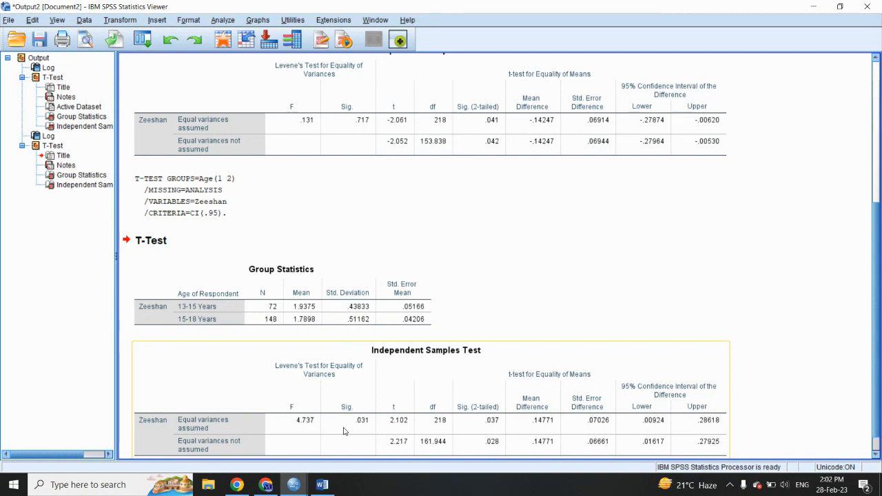
{"action": "left_click", "coordinate": [324, 485]}
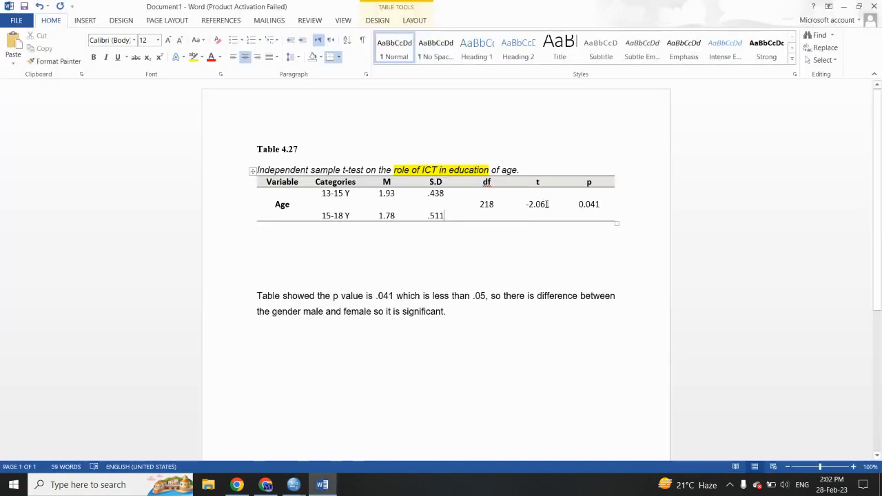
{"action": "left_click", "coordinate": [549, 204]}
{"action": "key", "text": "BackSpace"}
{"action": "key", "text": "BackSpace"}
{"action": "key", "text": "BackSpace"}
{"action": "key", "text": "BackSpace"}
{"action": "key", "text": "BackSpace"}
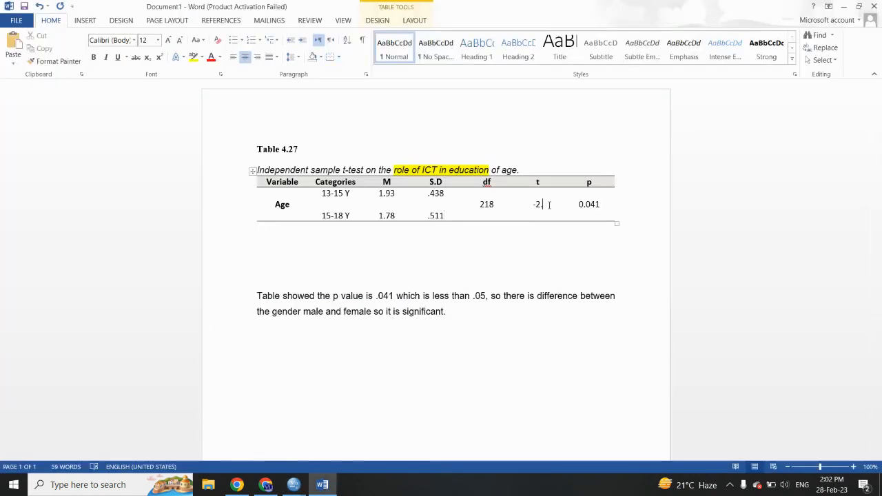
{"action": "type", "text": "2.217"}
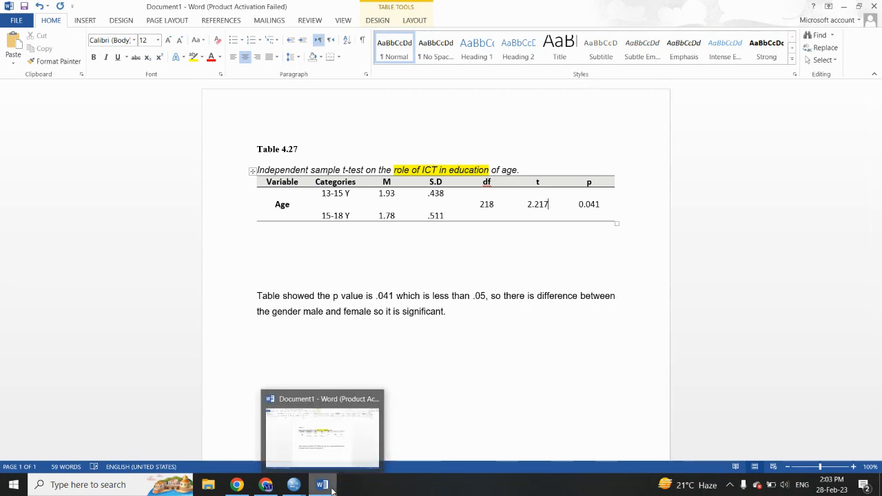
Step: Look up the two-tailed significance for age in the SPSS output and set p to 0.028 in the Word table
{"action": "left_click", "coordinate": [332, 490]}
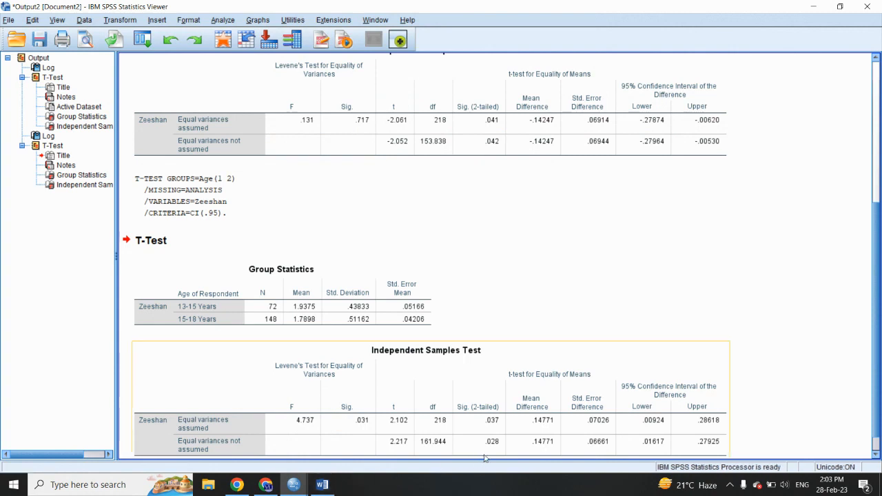
{"action": "left_click", "coordinate": [326, 492]}
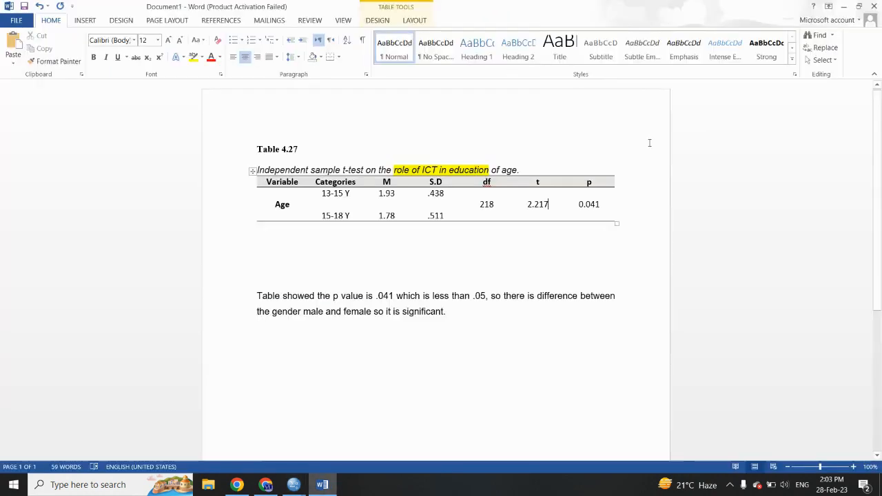
{"action": "left_click", "coordinate": [598, 204]}
{"action": "key", "text": "BackSpace"}
{"action": "key", "text": "BackSpace"}
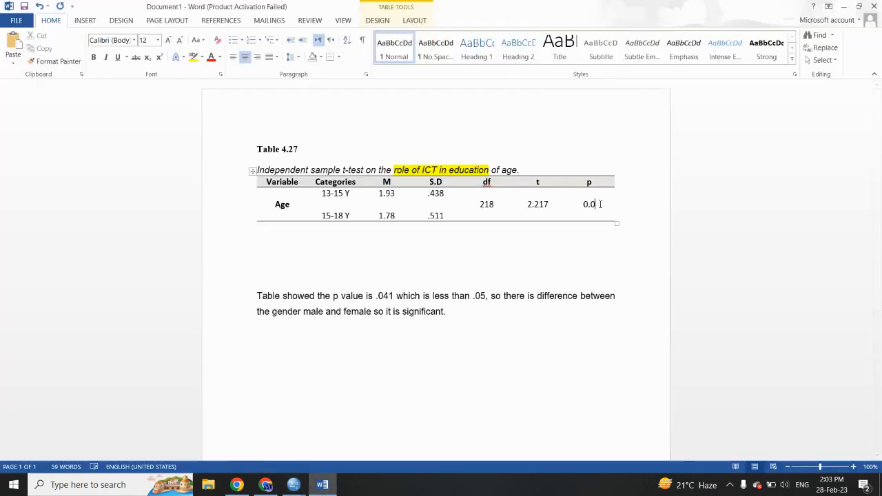
{"action": "type", "text": "28"}
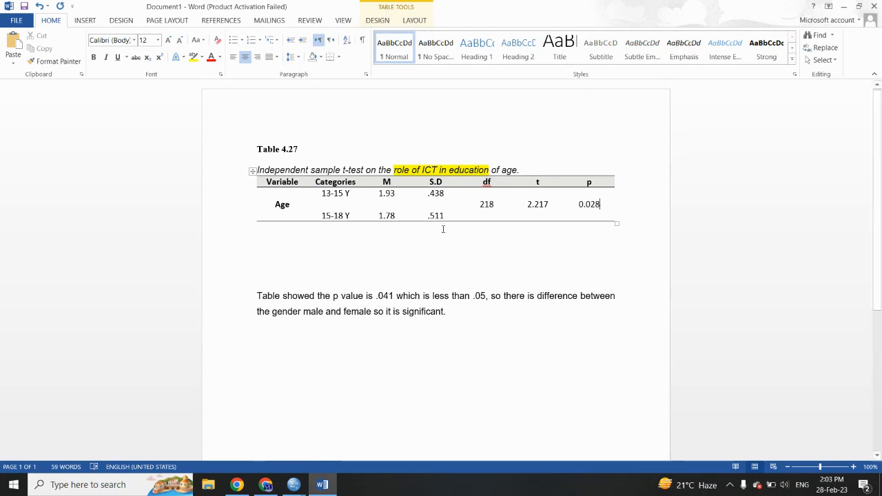
Step: Update the interpretation paragraph to a p value of .028 and a difference between the age 13-15 and 15-18 years
{"action": "double_click", "coordinate": [386, 298]}
{"action": "type", "text": "028"}
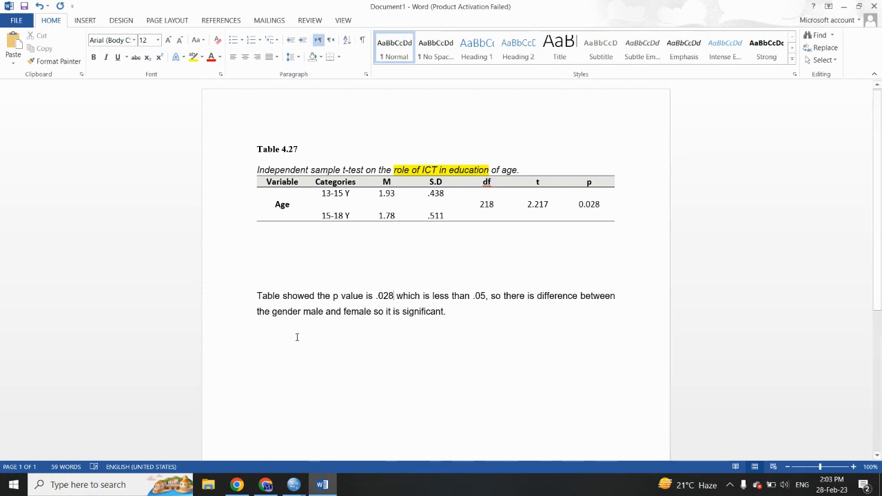
{"action": "left_click_drag", "start_coordinate": [274, 311], "coordinate": [356, 319]}
{"action": "type", "text": "age"}
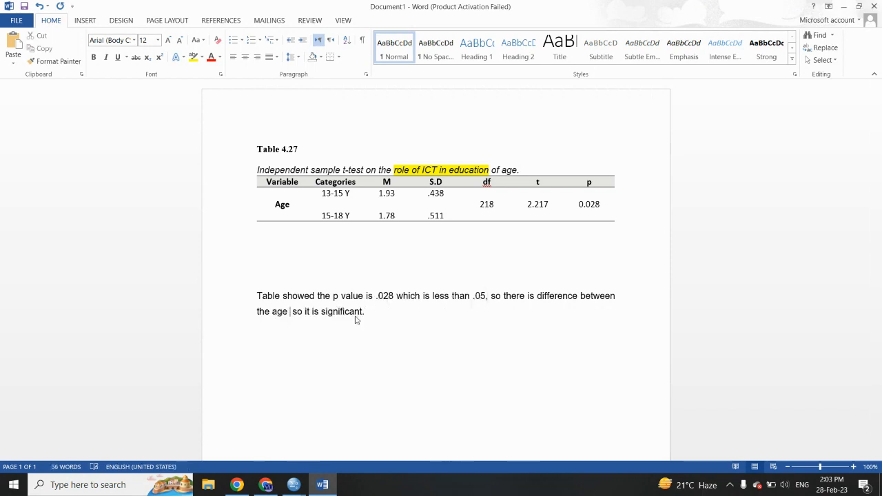
{"action": "type", "text": " 13-15 a"}
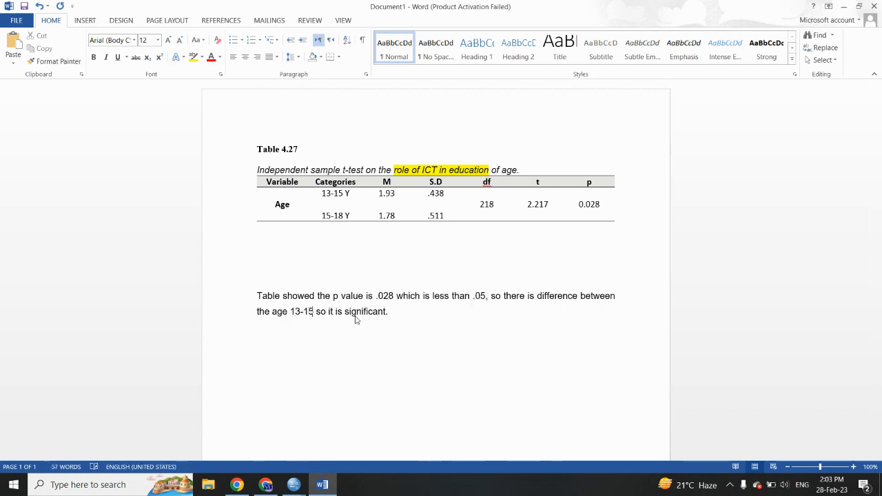
{"action": "type", "text": "nd 15"}
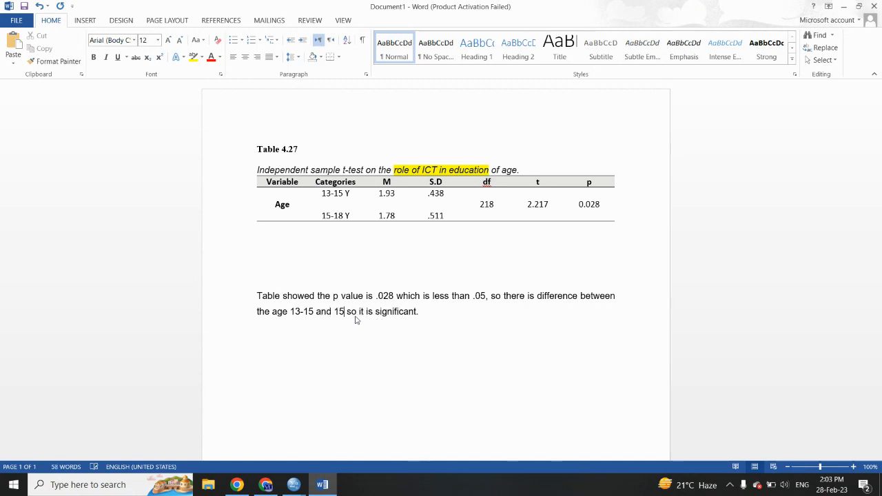
{"action": "type", "text": "-18 years"}
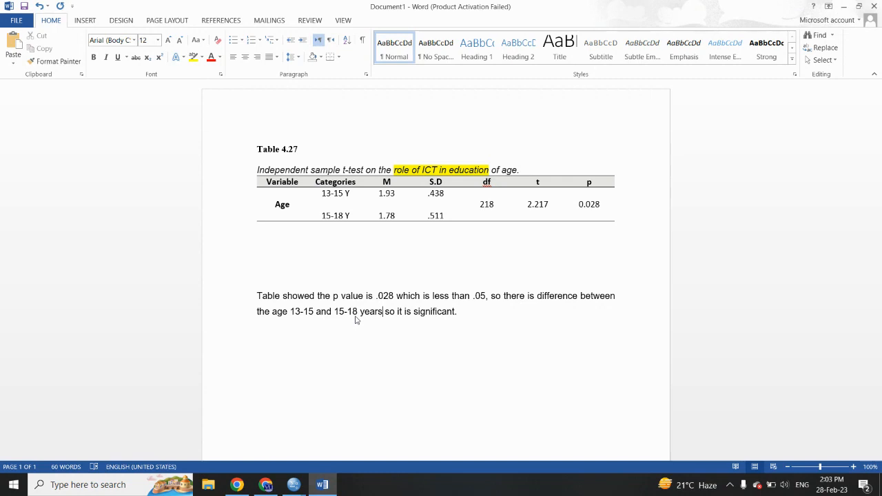
Step: Switch from Word to the SPSS Data Editor window holding the survey dataset
{"action": "mouse_move", "coordinate": [295, 483]}
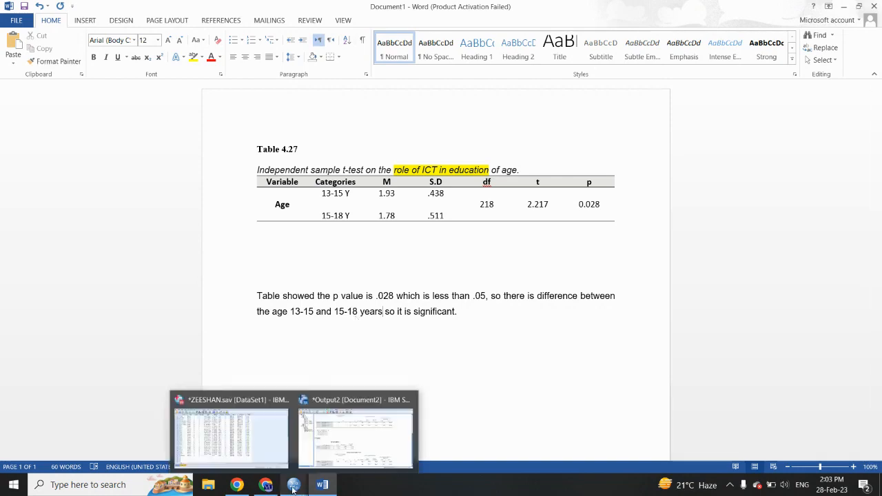
{"action": "left_click", "coordinate": [286, 452]}
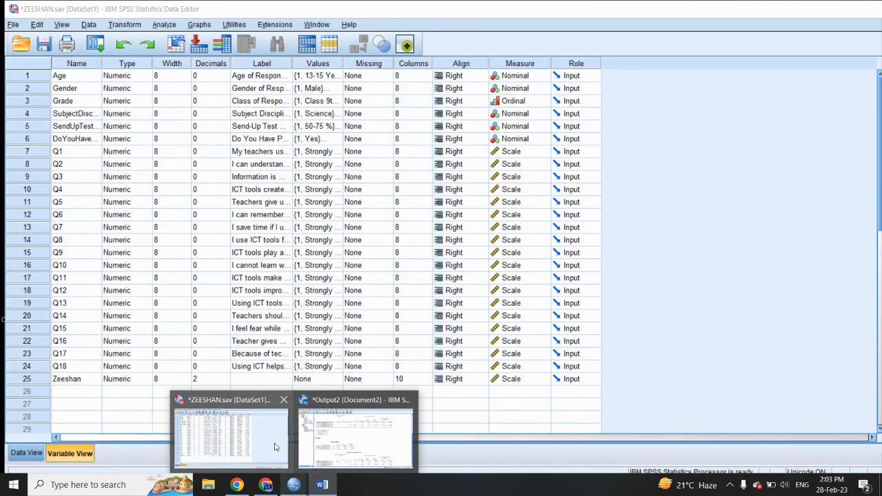
{"action": "left_click", "coordinate": [165, 26]}
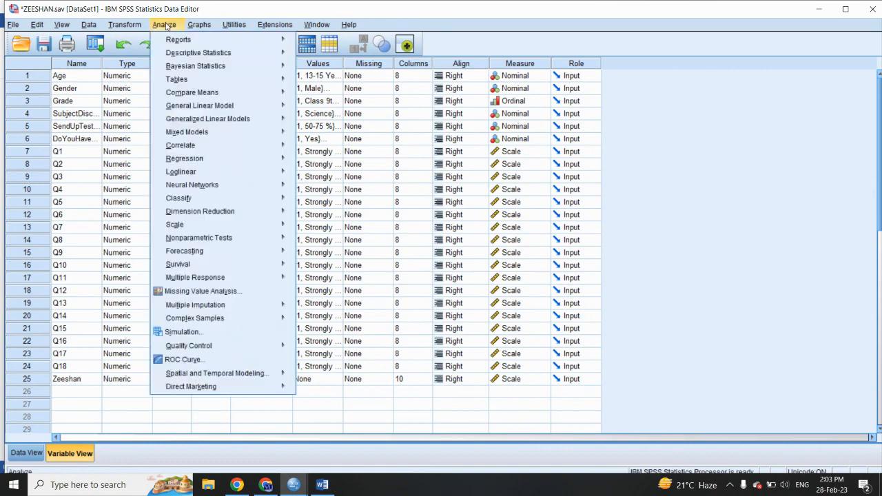
{"action": "mouse_move", "coordinate": [227, 94]}
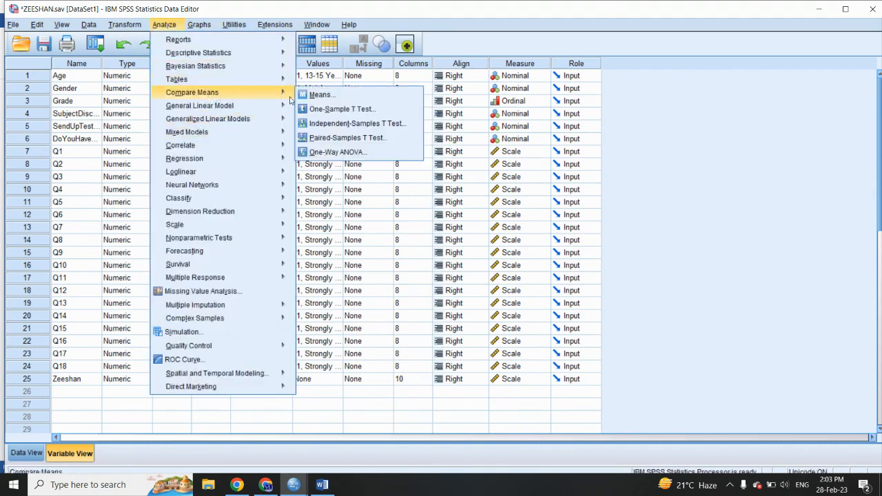
{"action": "left_click", "coordinate": [321, 123]}
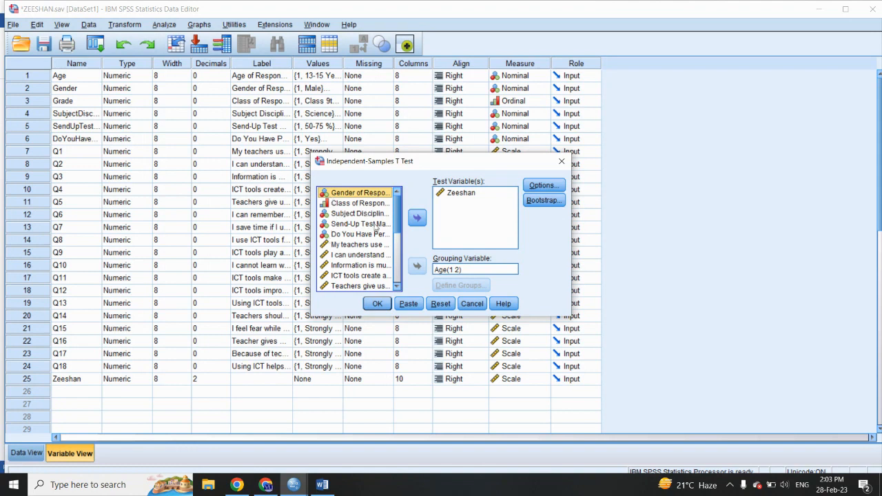
{"action": "left_click", "coordinate": [443, 269]}
{"action": "left_click", "coordinate": [417, 265]}
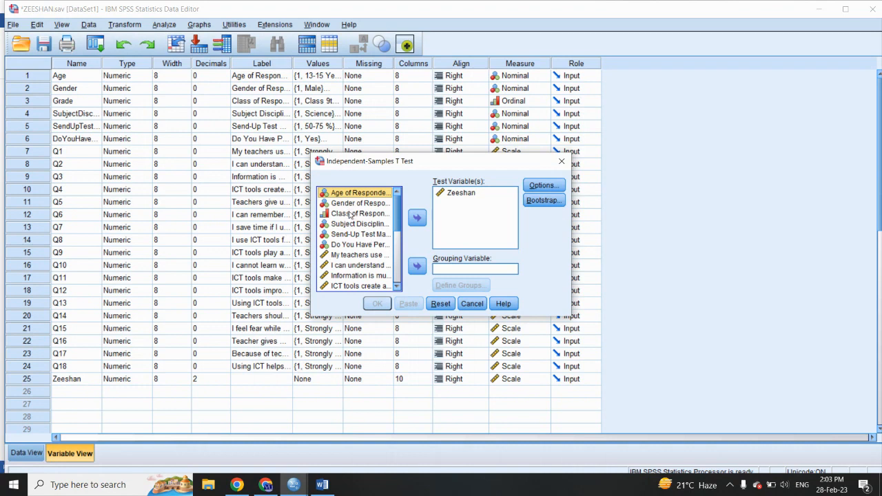
{"action": "left_click", "coordinate": [350, 214]}
{"action": "left_click", "coordinate": [417, 265]}
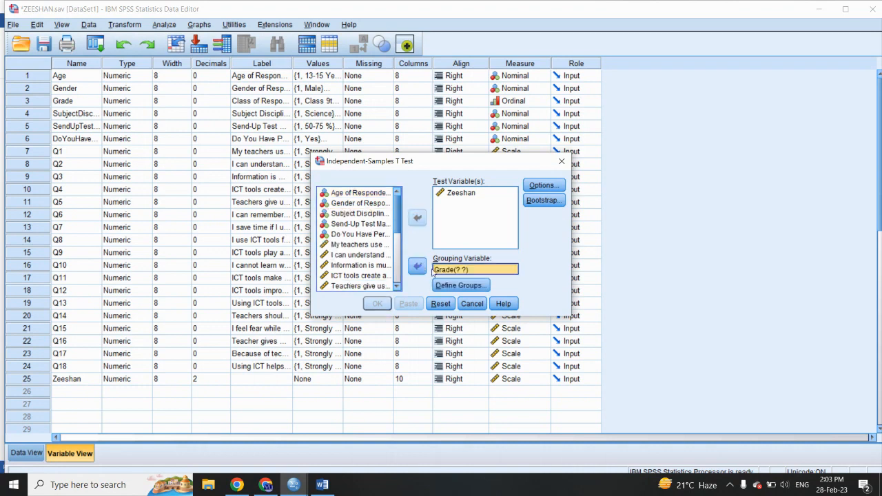
{"action": "left_click", "coordinate": [452, 286]}
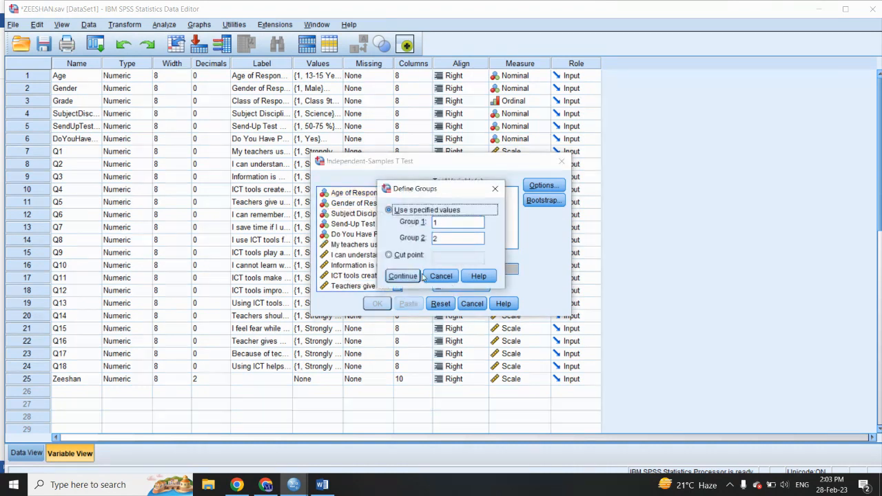
{"action": "left_click", "coordinate": [441, 277]}
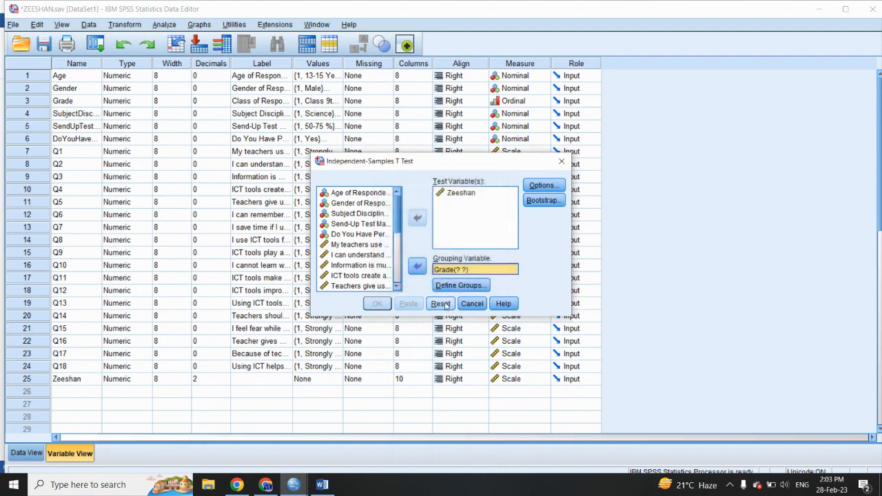
{"action": "left_click", "coordinate": [562, 161]}
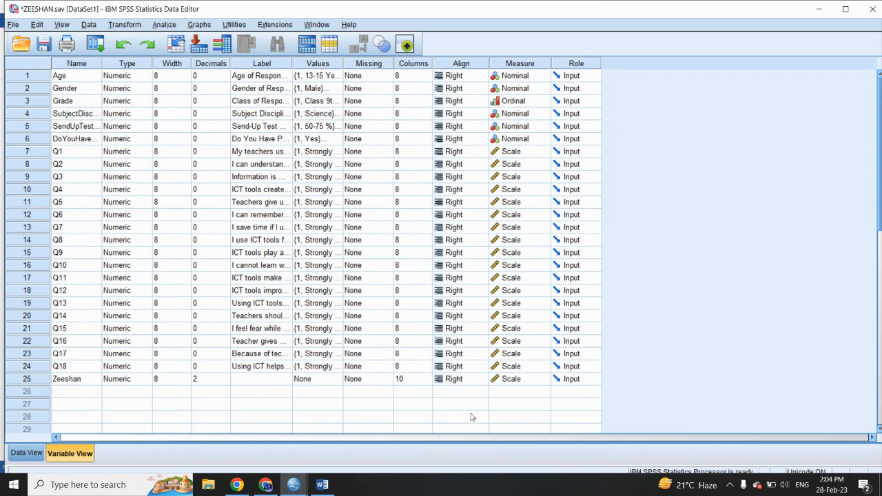
Step: Close the Output2 viewer window without saving its contents
{"action": "mouse_move", "coordinate": [300, 484]}
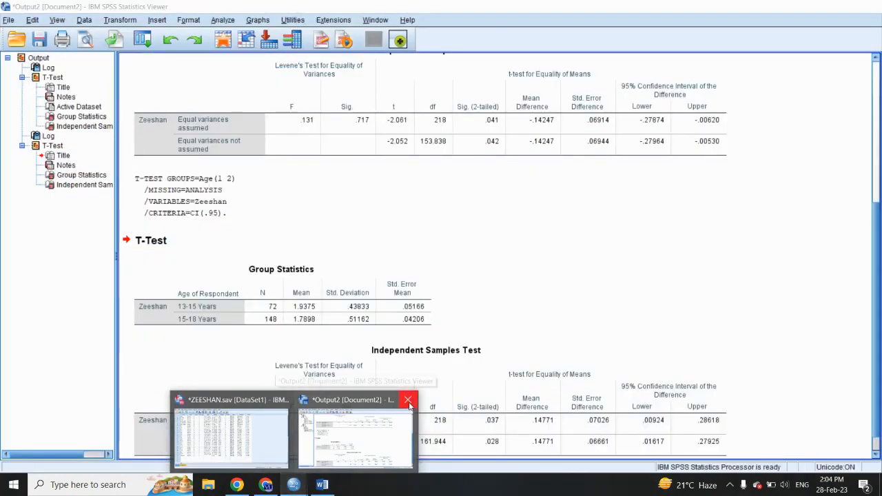
{"action": "left_click", "coordinate": [408, 401]}
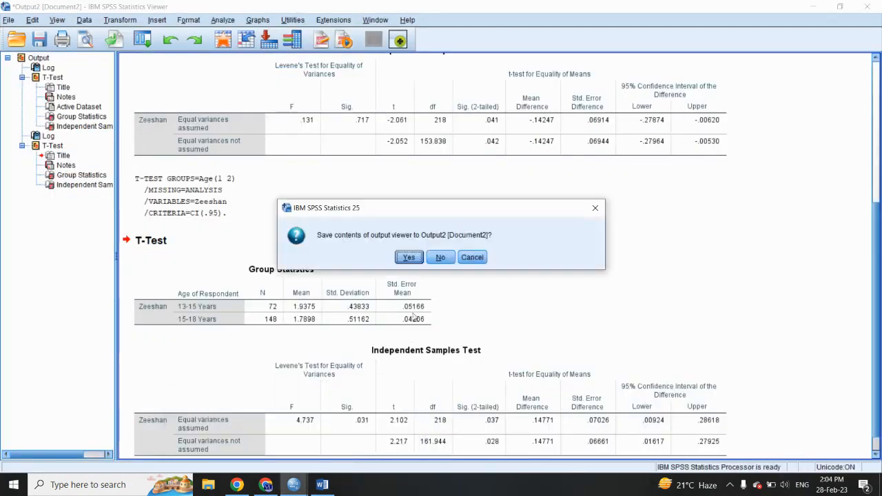
{"action": "left_click", "coordinate": [444, 259]}
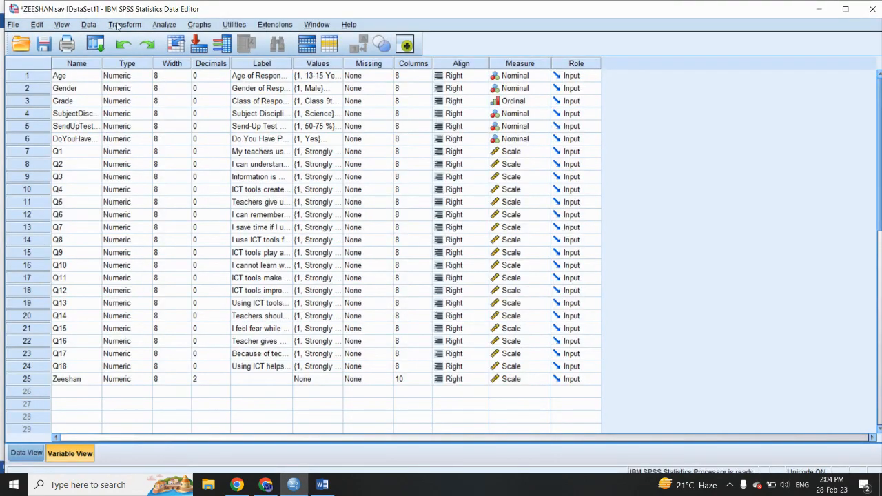
Step: Review the Compute Variable expression that averages Q1 to Q18, and leave it as it is
{"action": "left_click", "coordinate": [118, 25]}
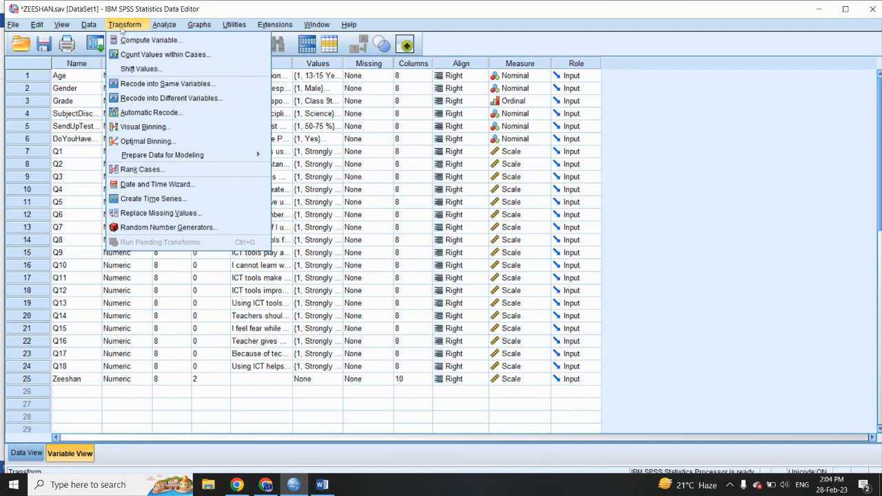
{"action": "left_click", "coordinate": [149, 40]}
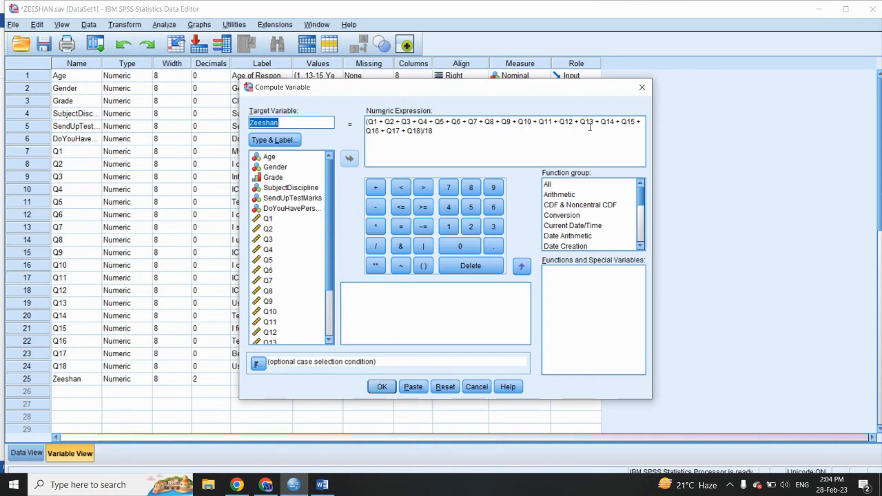
{"action": "left_click", "coordinate": [642, 87]}
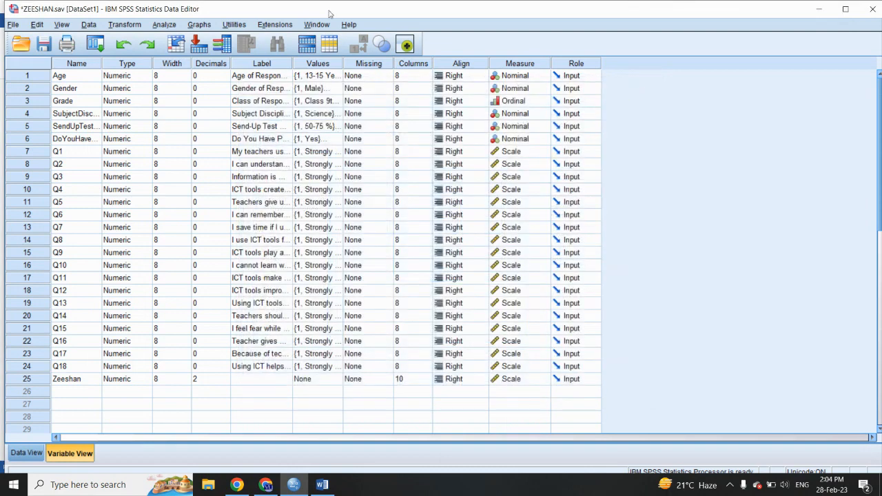
{"action": "left_click", "coordinate": [165, 25]}
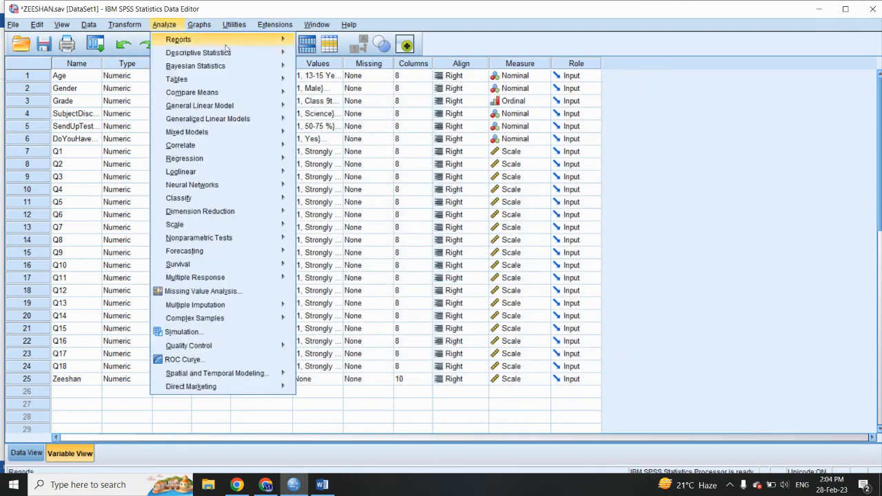
{"action": "mouse_move", "coordinate": [228, 52]}
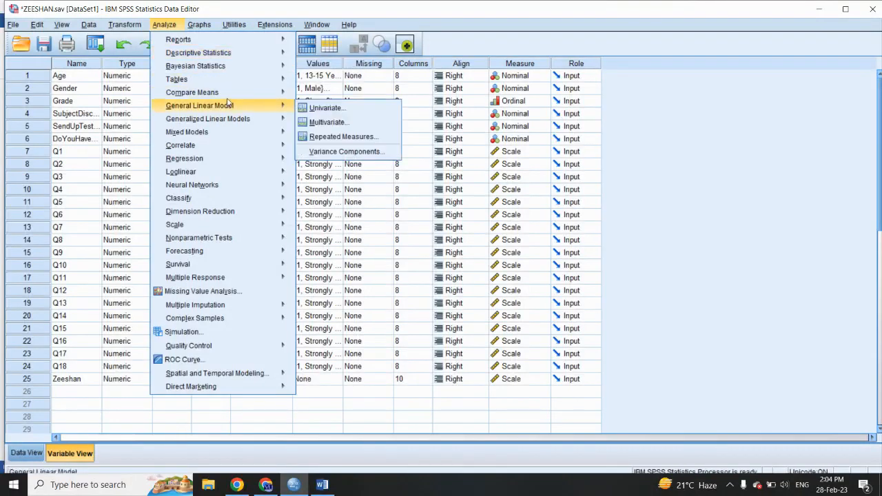
{"action": "mouse_move", "coordinate": [255, 92]}
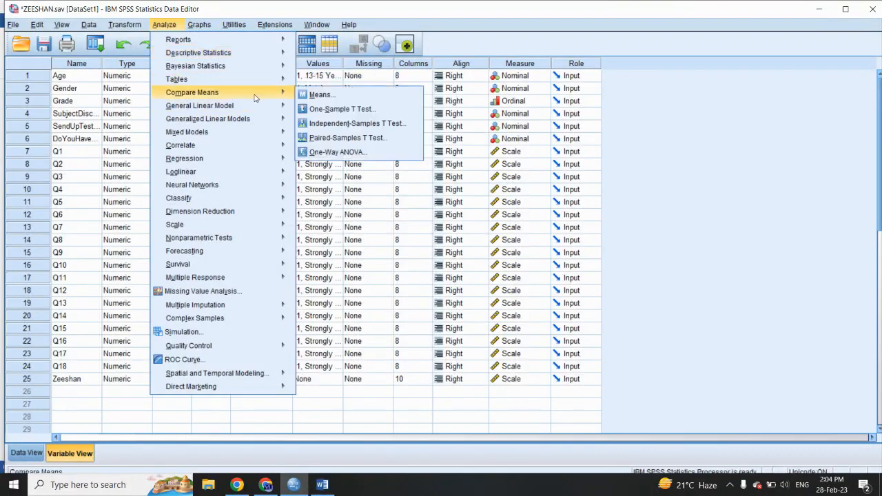
{"action": "left_click", "coordinate": [326, 153]}
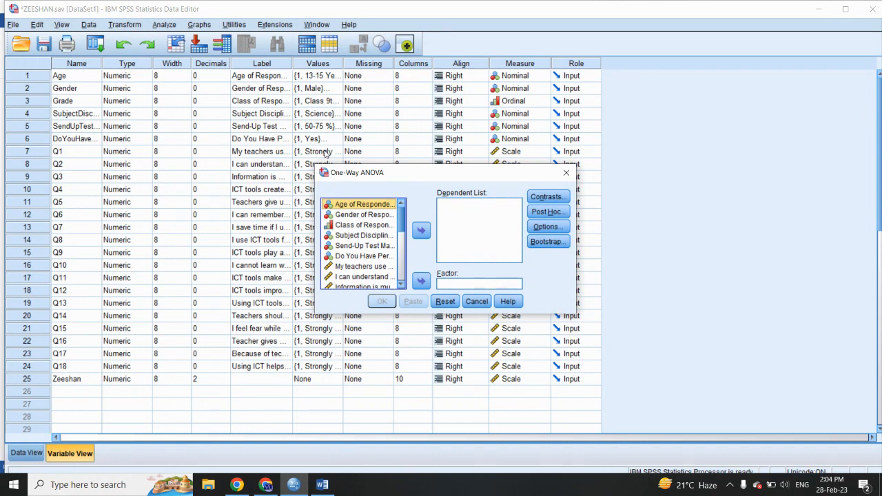
{"action": "left_click_drag", "start_coordinate": [400, 222], "coordinate": [405, 314]}
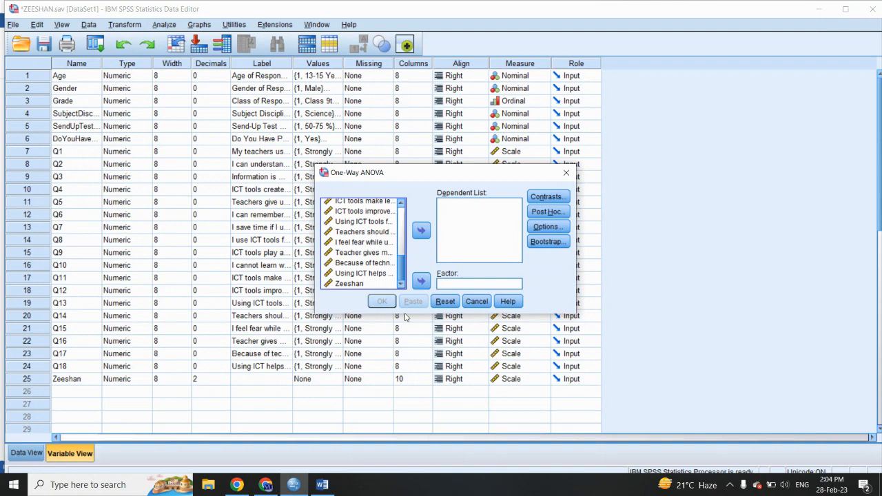
{"action": "left_click", "coordinate": [357, 285]}
{"action": "left_click", "coordinate": [421, 230]}
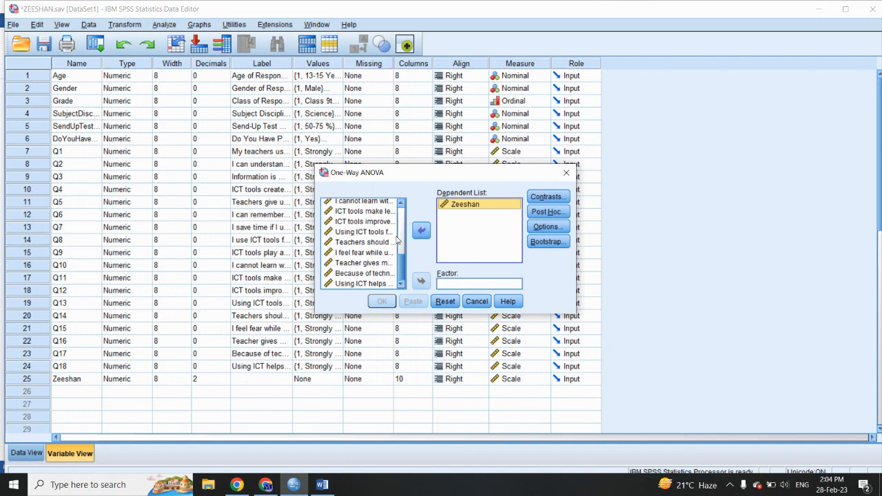
{"action": "left_click", "coordinate": [564, 174]}
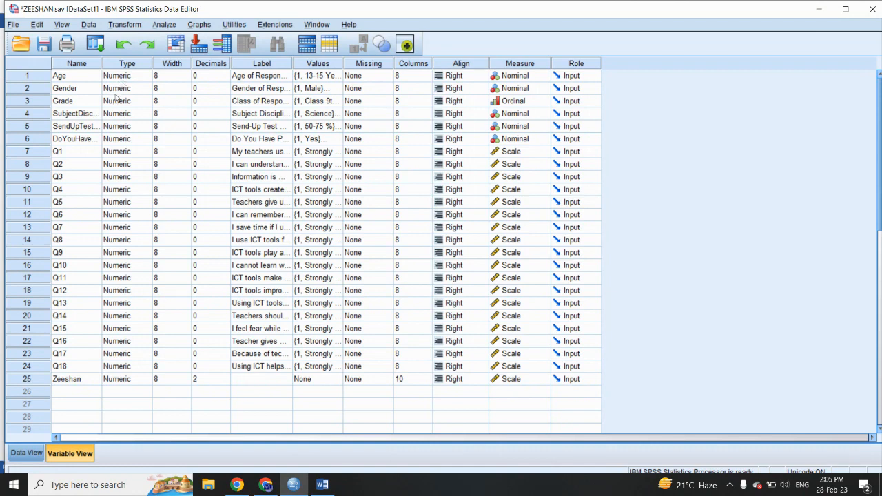
Step: Add a third value label to the Age variable, with value 3 and label 18
{"action": "left_click", "coordinate": [127, 75]}
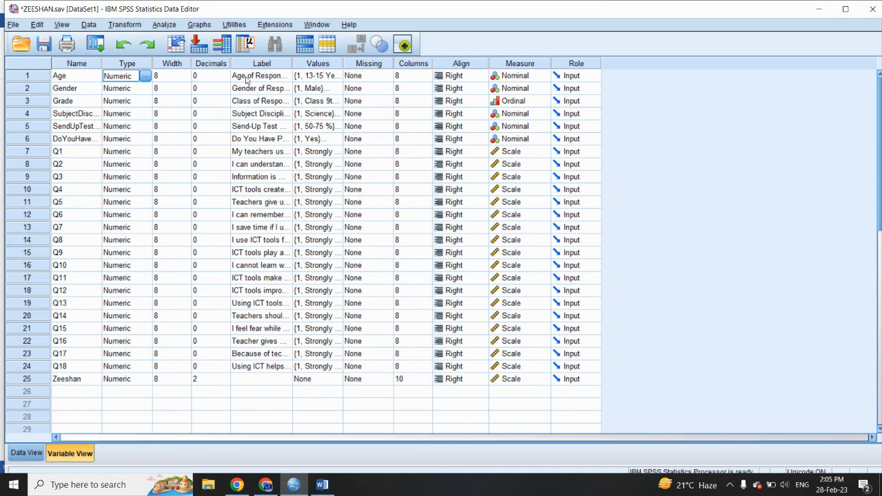
{"action": "left_click", "coordinate": [307, 79]}
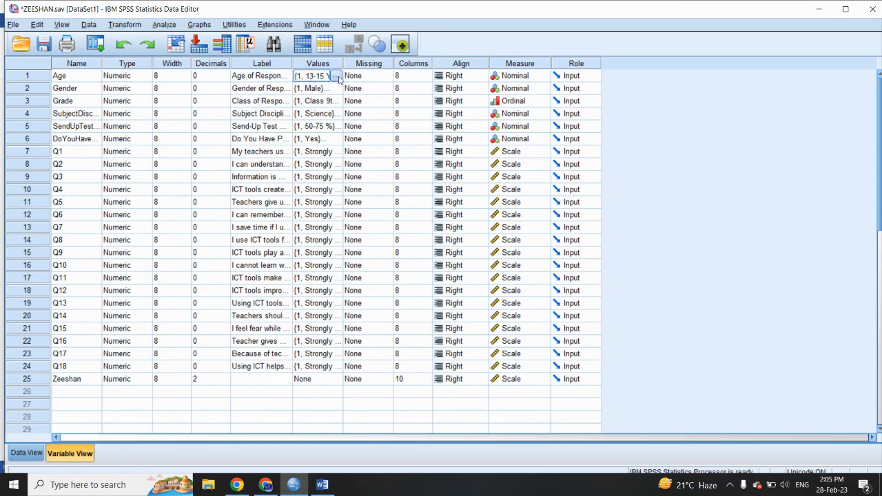
{"action": "left_click", "coordinate": [336, 76]}
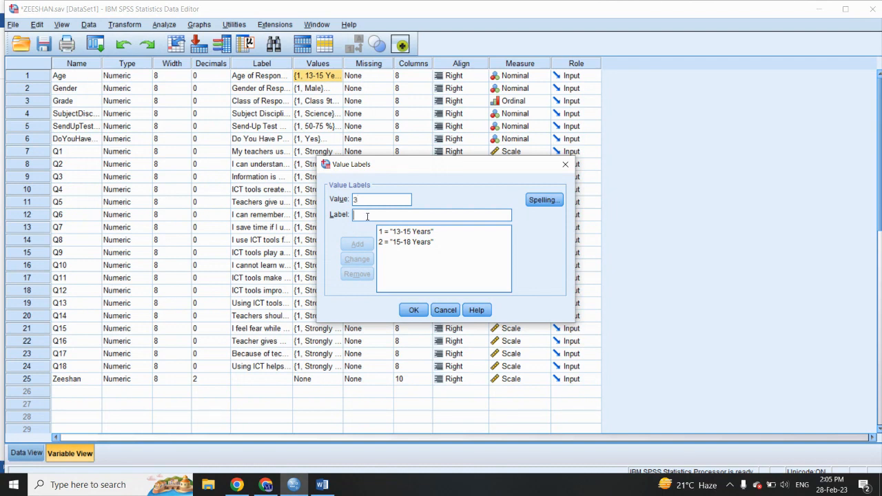
{"action": "type", "text": "18-20 Years"}
{"action": "left_click", "coordinate": [357, 245]}
{"action": "left_click", "coordinate": [415, 311]}
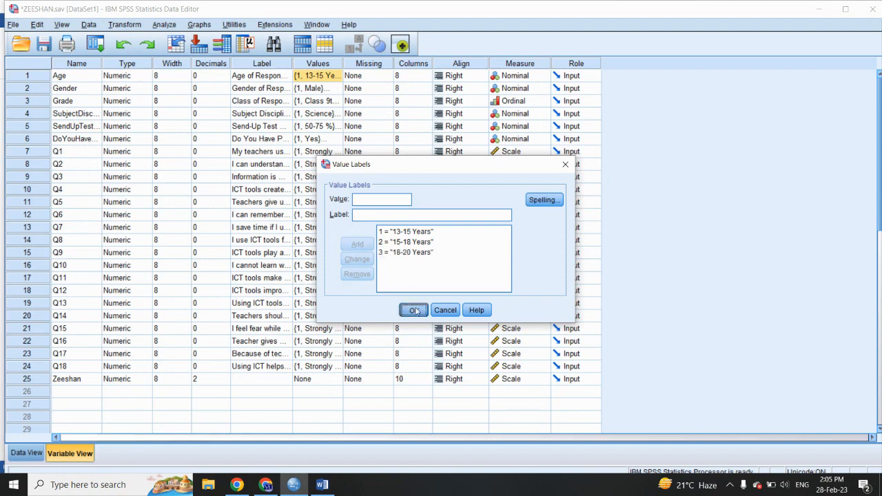
Step: In the data, set Age to 3 for scattered early cases, including 7, 12, 17 and 21
{"action": "left_click", "coordinate": [26, 452]}
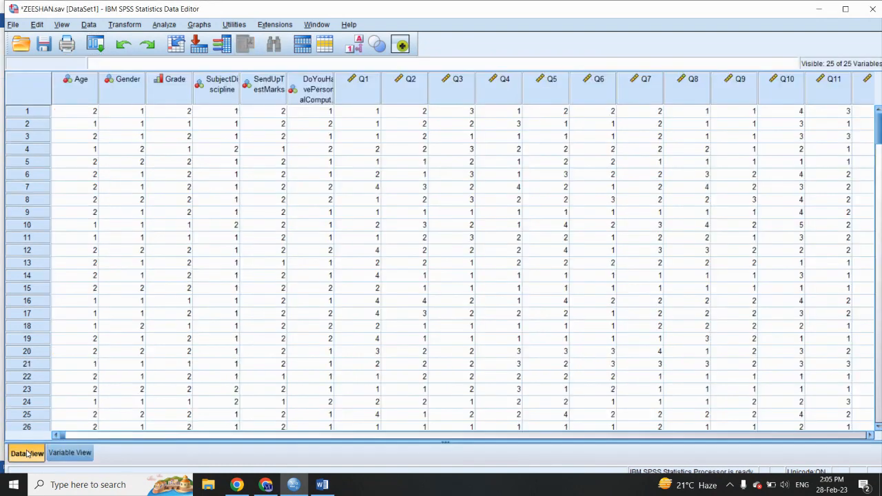
{"action": "left_click", "coordinate": [95, 150]}
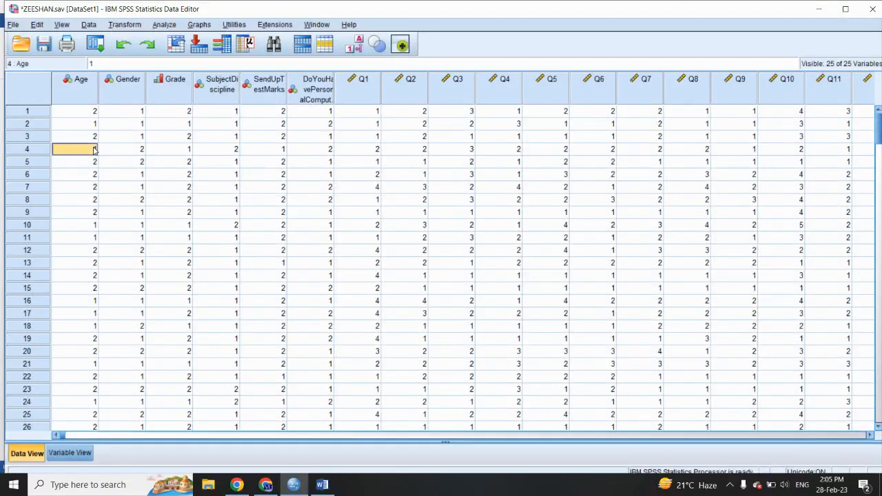
{"action": "key", "text": "Down"}
{"action": "key", "text": "Down"}
{"action": "key", "text": "Down"}
{"action": "type", "text": "3"}
{"action": "key", "text": "Down"}
{"action": "key", "text": "Down"}
{"action": "key", "text": "Down"}
{"action": "key", "text": "Down"}
{"action": "key", "text": "Down"}
{"action": "type", "text": "3"}
{"action": "key", "text": "Down"}
{"action": "key", "text": "Down"}
{"action": "key", "text": "Down"}
{"action": "key", "text": "Down"}
{"action": "key", "text": "Down"}
{"action": "type", "text": "3"}
Step: Set Age to 3 for further scattered cases up to case 70, including 47, 50, 53, 57, 60, 62, 67 and 70
{"action": "key", "text": "Down"}
{"action": "key", "text": "Down"}
{"action": "key", "text": "Down"}
{"action": "key", "text": "Down"}
{"action": "type", "text": "3"}
{"action": "key", "text": "Down"}
{"action": "key", "text": "Down"}
{"action": "key", "text": "Down"}
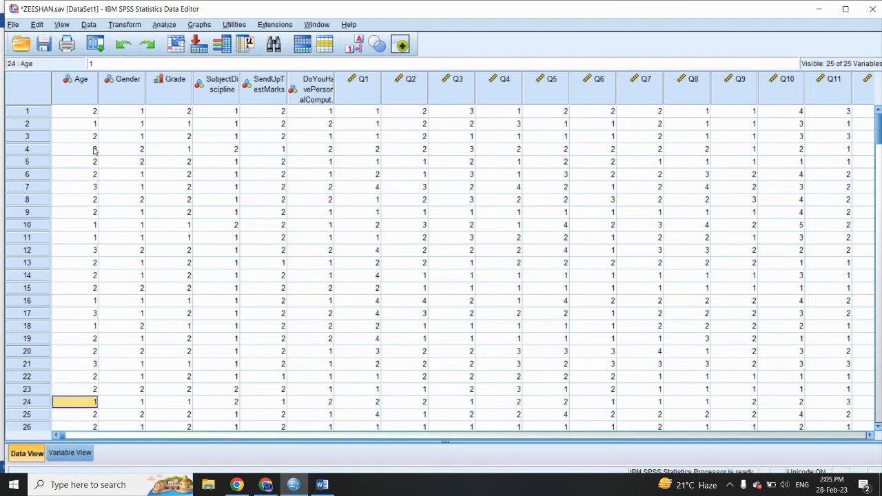
{"action": "key", "text": "Down"}
{"action": "key", "text": "Down"}
{"action": "key", "text": "Down"}
{"action": "key", "text": "Down"}
{"action": "key", "text": "Down"}
{"action": "key", "text": "Down"}
{"action": "key", "text": "Down"}
{"action": "key", "text": "Down"}
{"action": "key", "text": "Down"}
{"action": "key", "text": "Down"}
{"action": "key", "text": "Down"}
{"action": "key", "text": "Down"}
{"action": "key", "text": "Down"}
{"action": "key", "text": "Down"}
{"action": "key", "text": "Down"}
{"action": "key", "text": "Down"}
{"action": "key", "text": "Down"}
{"action": "key", "text": "Down"}
{"action": "key", "text": "Down"}
{"action": "type", "text": "3"}
{"action": "key", "text": "Down"}
{"action": "key", "text": "Down"}
{"action": "key", "text": "Down"}
{"action": "key", "text": "Down"}
{"action": "key", "text": "Down"}
{"action": "key", "text": "Down"}
{"action": "key", "text": "Down"}
{"action": "type", "text": "3"}
{"action": "key", "text": "Down"}
{"action": "key", "text": "Down"}
{"action": "key", "text": "Down"}
{"action": "type", "text": "3"}
{"action": "key", "text": "Down"}
{"action": "key", "text": "Down"}
{"action": "key", "text": "Down"}
{"action": "key", "text": "Down"}
{"action": "type", "text": "3"}
{"action": "key", "text": "Down"}
{"action": "key", "text": "Down"}
{"action": "key", "text": "Down"}
{"action": "key", "text": "Down"}
{"action": "key", "text": "Down"}
{"action": "key", "text": "Down"}
{"action": "key", "text": "Down"}
{"action": "key", "text": "Down"}
{"action": "key", "text": "Down"}
{"action": "key", "text": "Down"}
{"action": "key", "text": "Down"}
{"action": "key", "text": "Down"}
{"action": "key", "text": "Down"}
{"action": "type", "text": "3"}
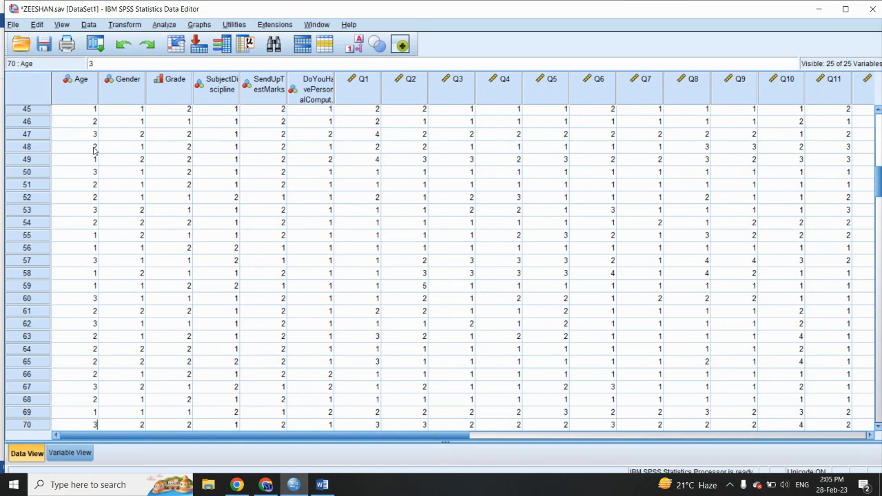
Step: Set up a One-Way ANOVA with the computed Q1 to Q18 mean as the dependent variable and Age of Respondent as the factor
{"action": "left_click", "coordinate": [72, 452]}
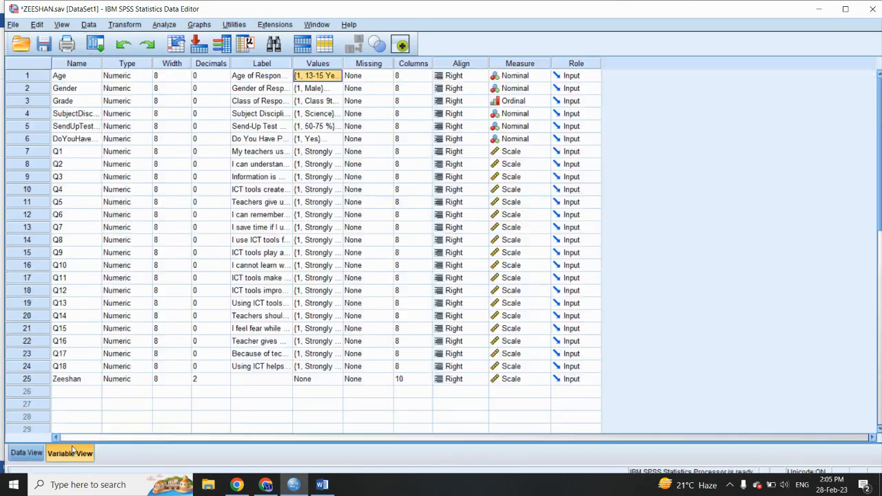
{"action": "left_click", "coordinate": [164, 26]}
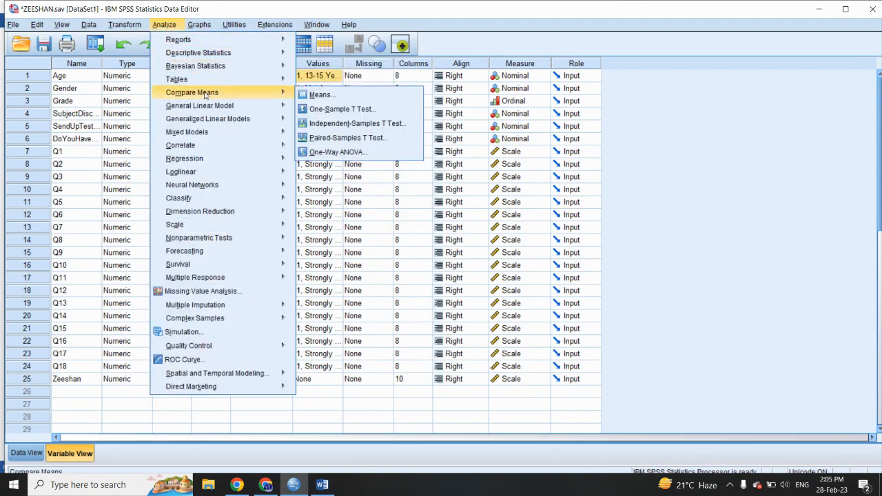
{"action": "mouse_move", "coordinate": [277, 93]}
{"action": "left_click", "coordinate": [324, 152]}
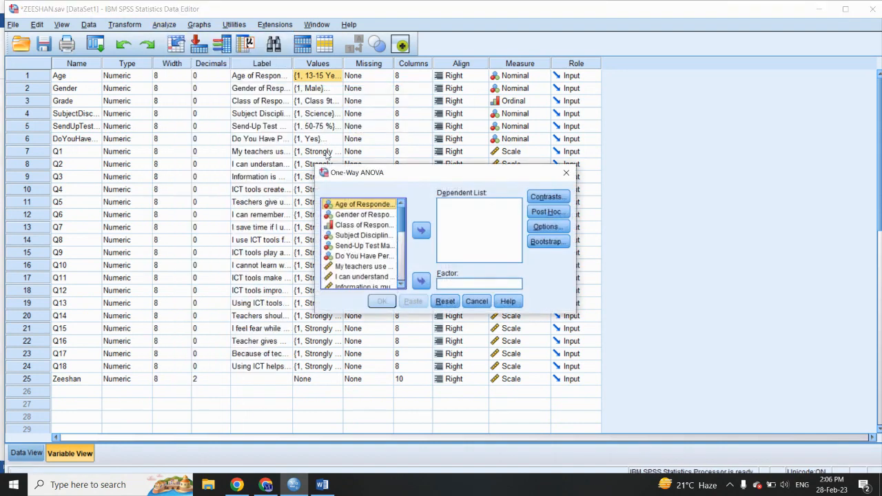
{"action": "left_click_drag", "start_coordinate": [402, 228], "coordinate": [400, 292]}
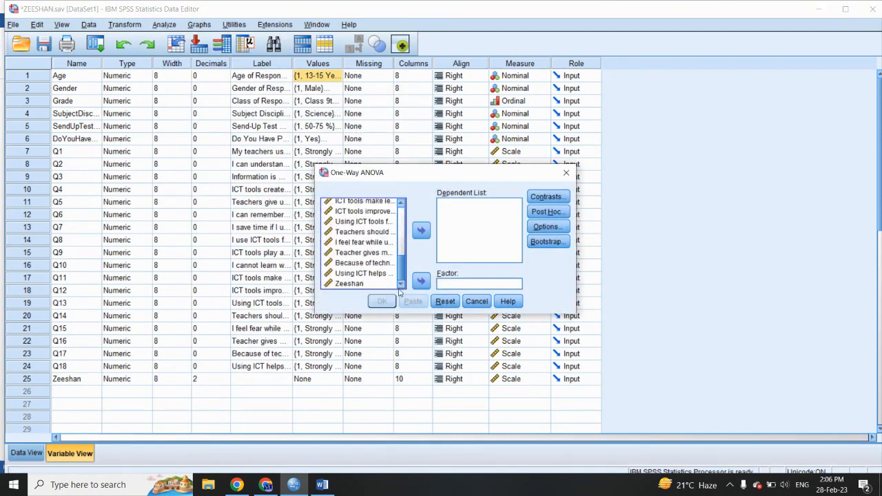
{"action": "left_click", "coordinate": [361, 283]}
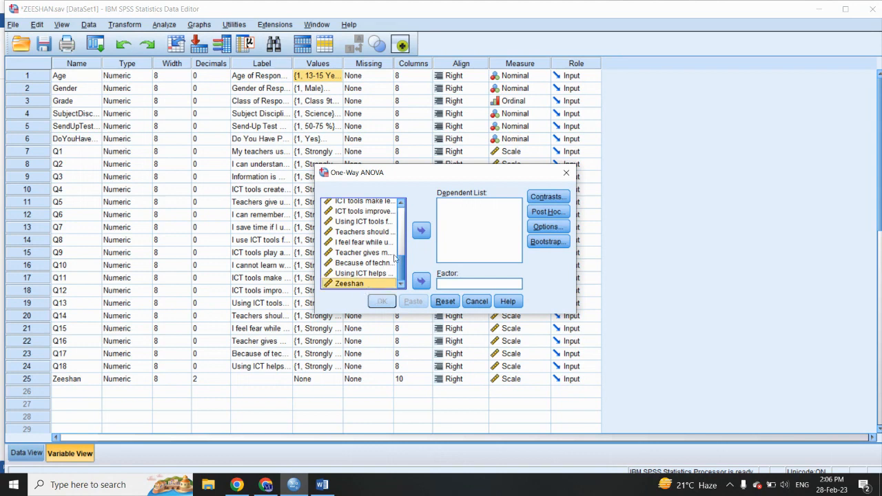
{"action": "left_click", "coordinate": [419, 234]}
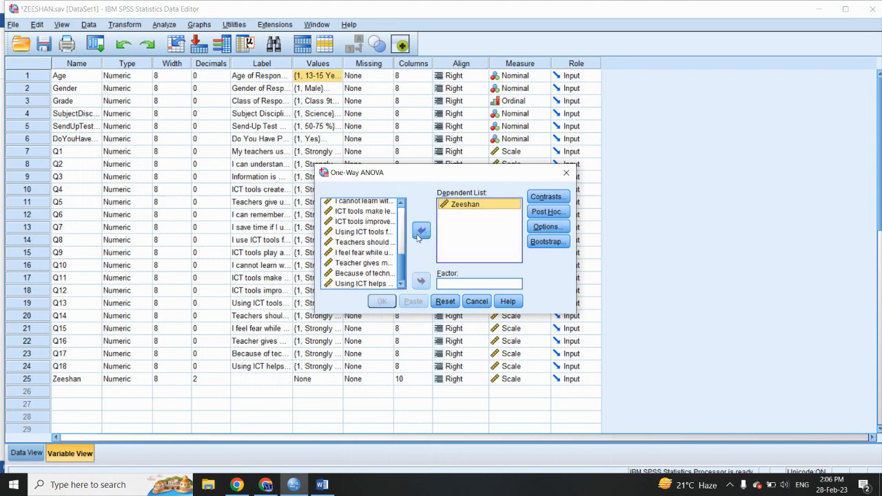
{"action": "scroll", "coordinate": [357, 240], "scroll_direction": "up", "scroll_amount": 5}
{"action": "left_click", "coordinate": [346, 206]}
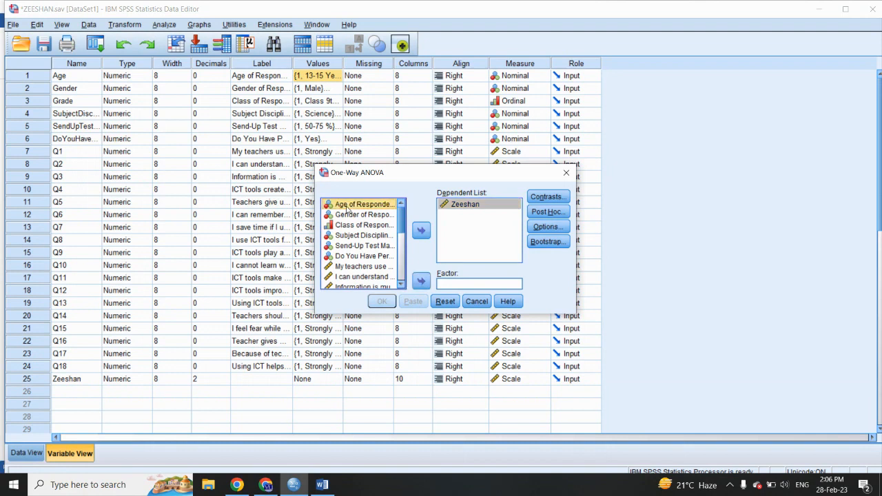
{"action": "left_click", "coordinate": [420, 279]}
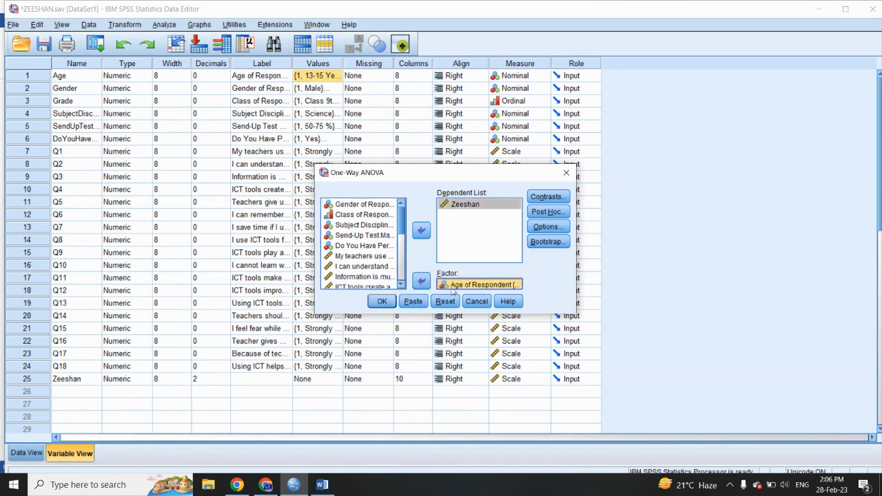
Step: Add the Tukey post hoc test to the One-Way ANOVA and run the analysis
{"action": "left_click", "coordinate": [553, 214]}
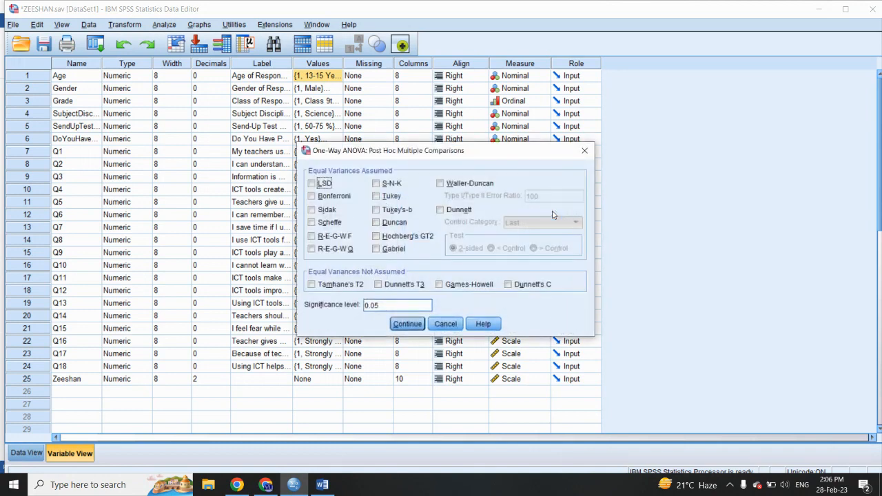
{"action": "left_click", "coordinate": [377, 196]}
{"action": "left_click", "coordinate": [407, 324]}
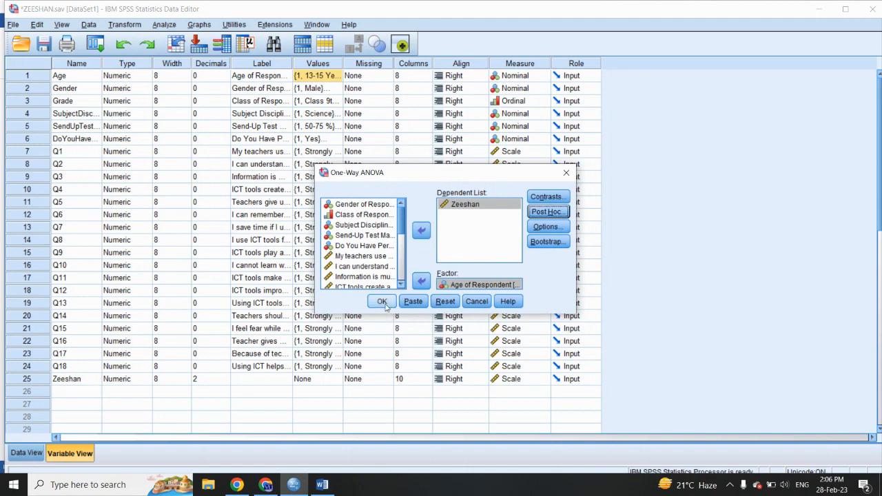
{"action": "left_click", "coordinate": [382, 301]}
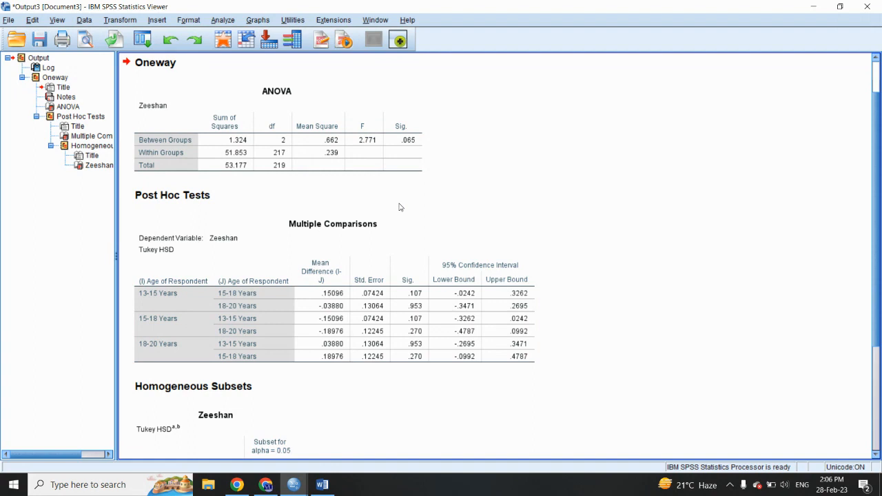
Step: Copy the ANOVA output table and paste it into the Word document on a new line below the interpretation paragraph
{"action": "left_click", "coordinate": [278, 105]}
{"action": "double_click", "coordinate": [277, 102]}
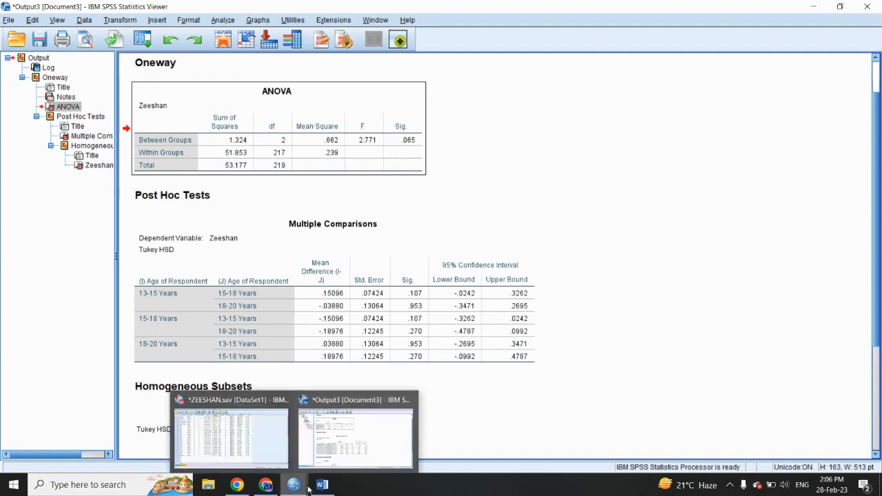
{"action": "mouse_move", "coordinate": [321, 487]}
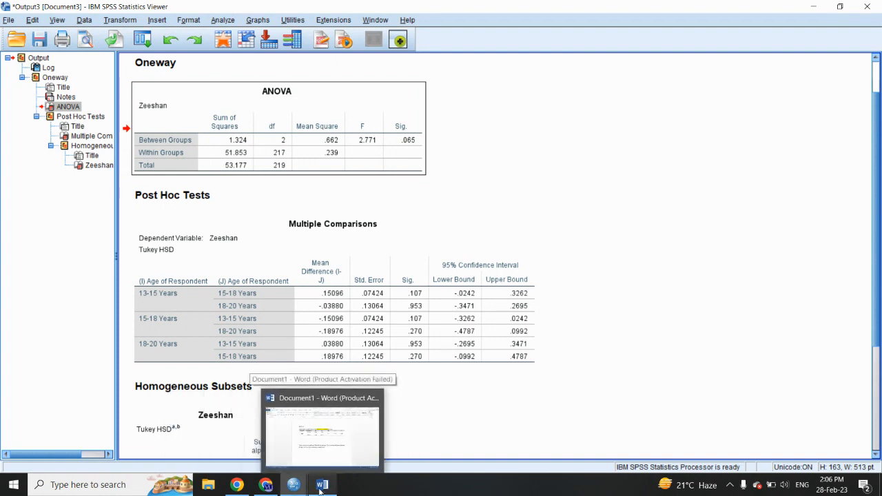
{"action": "left_click", "coordinate": [321, 486]}
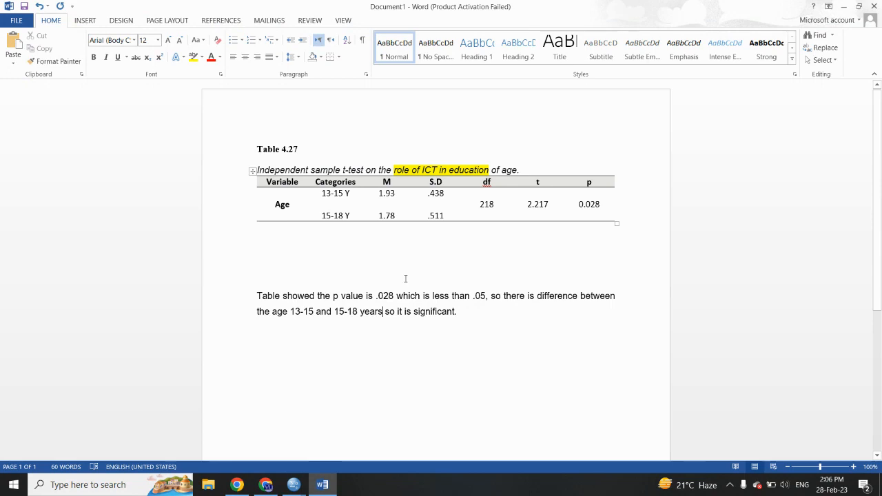
{"action": "key", "text": "Return"}
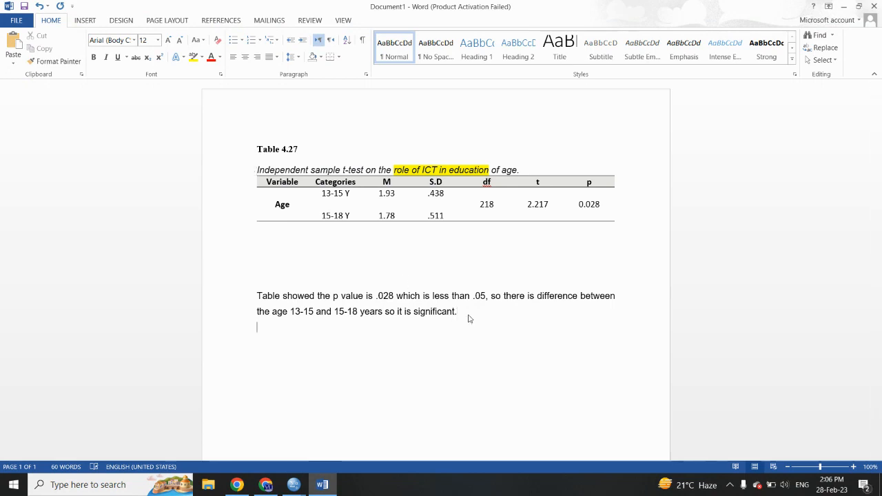
{"action": "key", "text": "ctrl+v"}
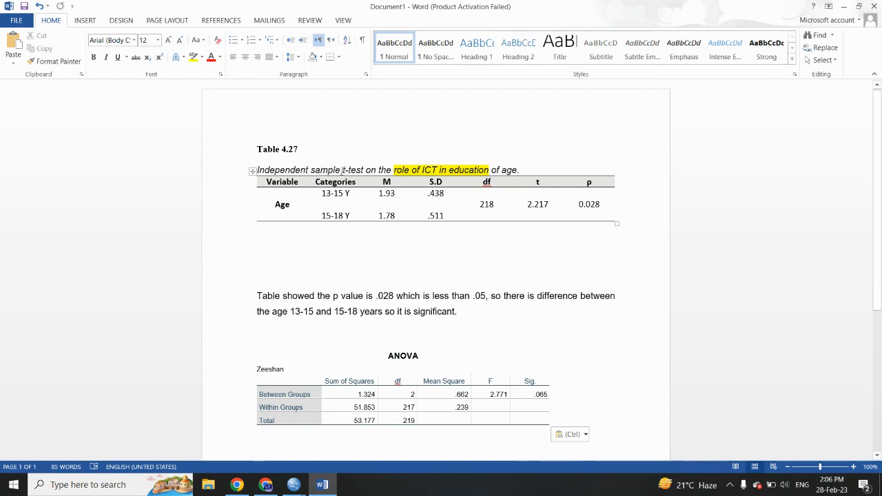
Step: In the Table 4.27 caption, replace "sample t-test" with "one way ANOVA"
{"action": "left_click_drag", "start_coordinate": [311, 170], "coordinate": [363, 170]}
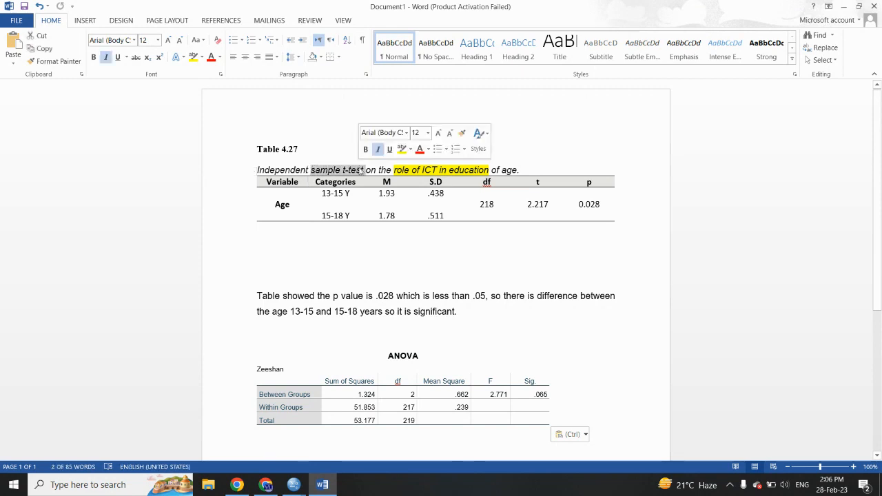
{"action": "type", "text": "one way A"}
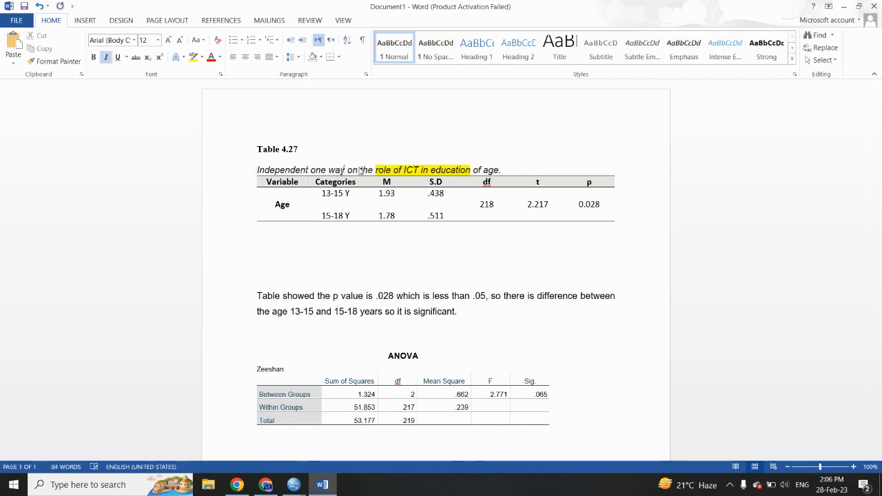
{"action": "type", "text": "NOVA"}
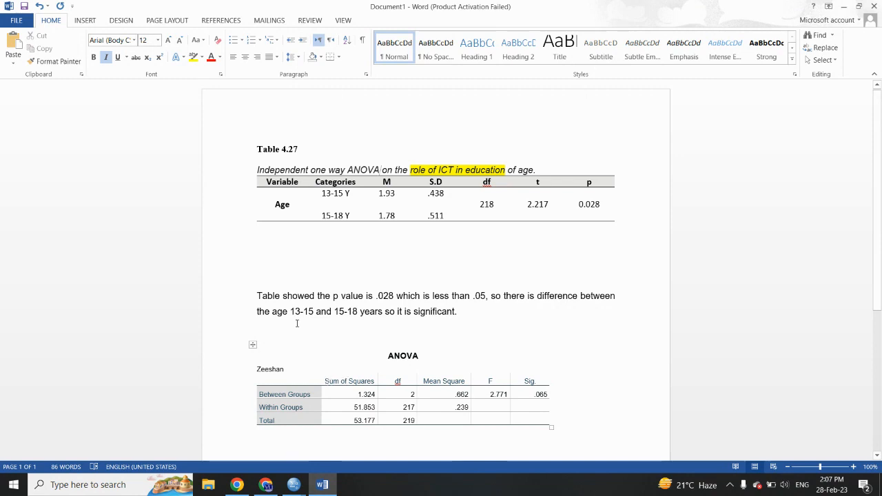
Step: Replace Age in Table 4.27 with the copied labels Between Groups, Within Groups and Total, and widen the Variable column on both sides
{"action": "left_click_drag", "start_coordinate": [298, 420], "coordinate": [267, 400]}
{"action": "key", "text": "ctrl+c"}
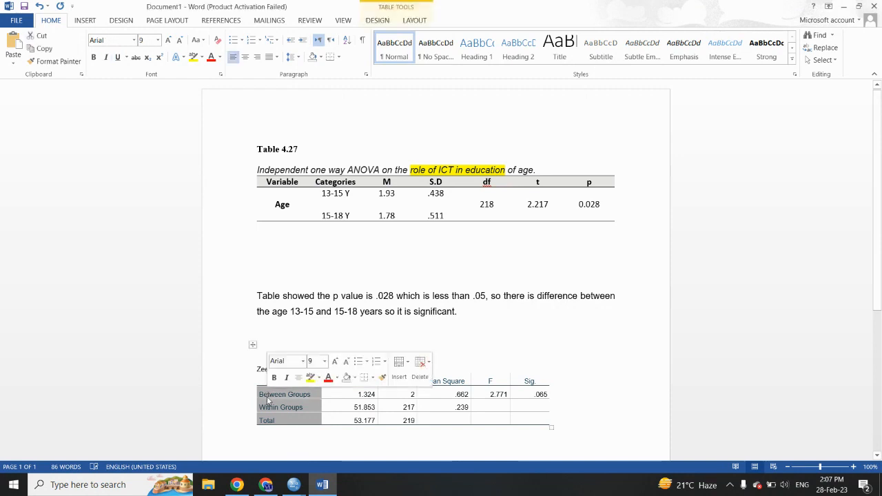
{"action": "left_click_drag", "start_coordinate": [299, 212], "coordinate": [280, 199]}
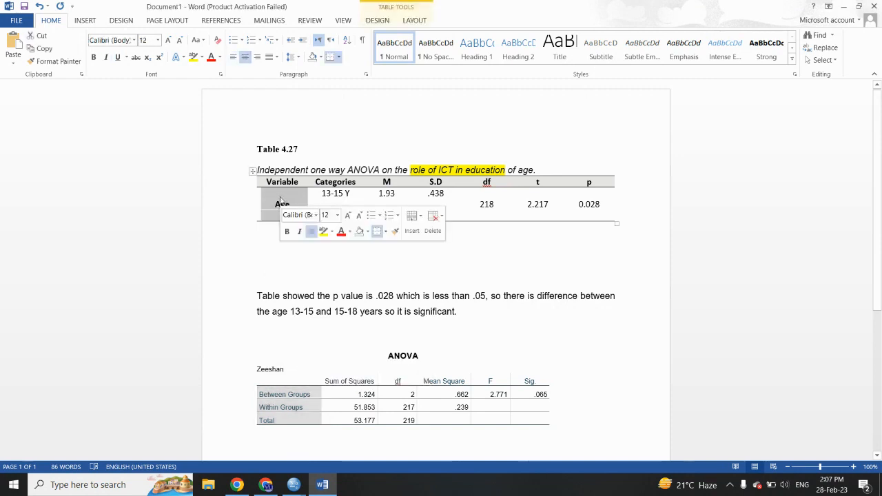
{"action": "right_click", "coordinate": [281, 199]}
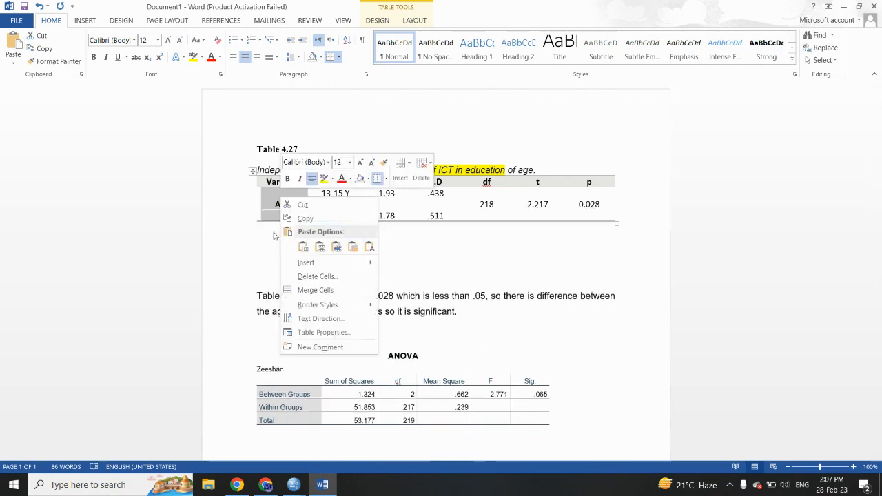
{"action": "key", "text": "Escape"}
{"action": "key", "text": "ctrl+v"}
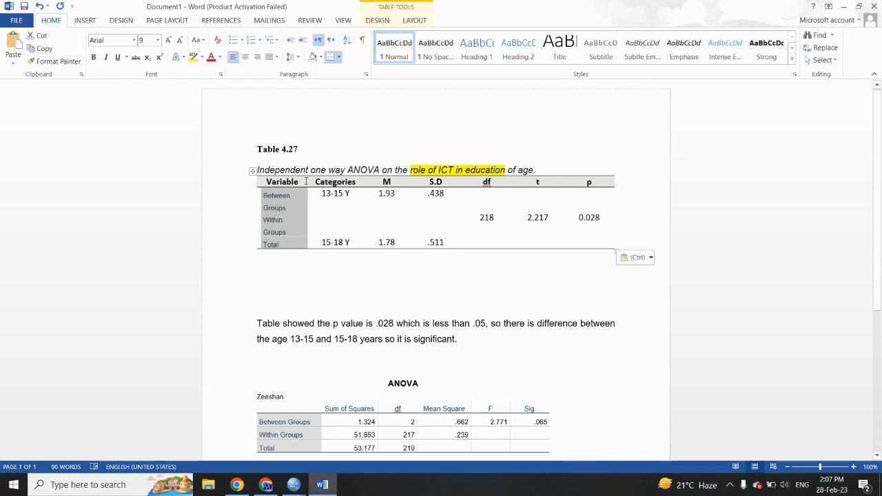
{"action": "left_click_drag", "start_coordinate": [307, 181], "coordinate": [315, 181]}
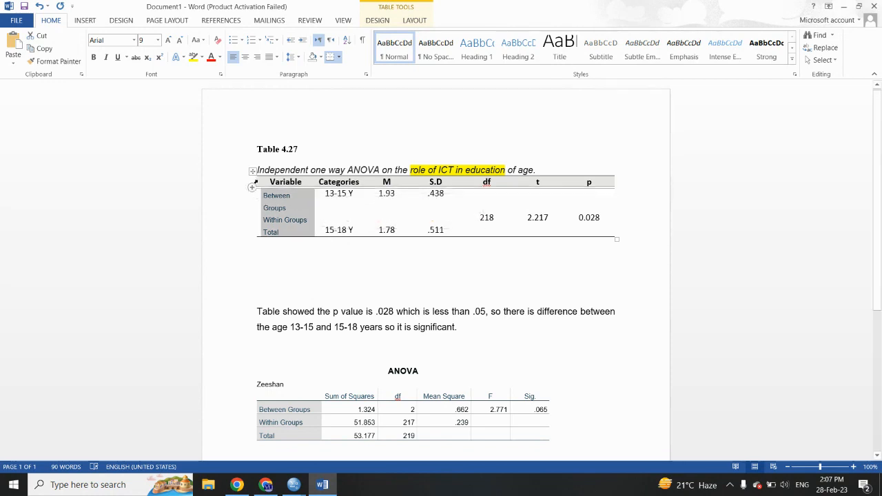
{"action": "left_click_drag", "start_coordinate": [255, 182], "coordinate": [245, 181]}
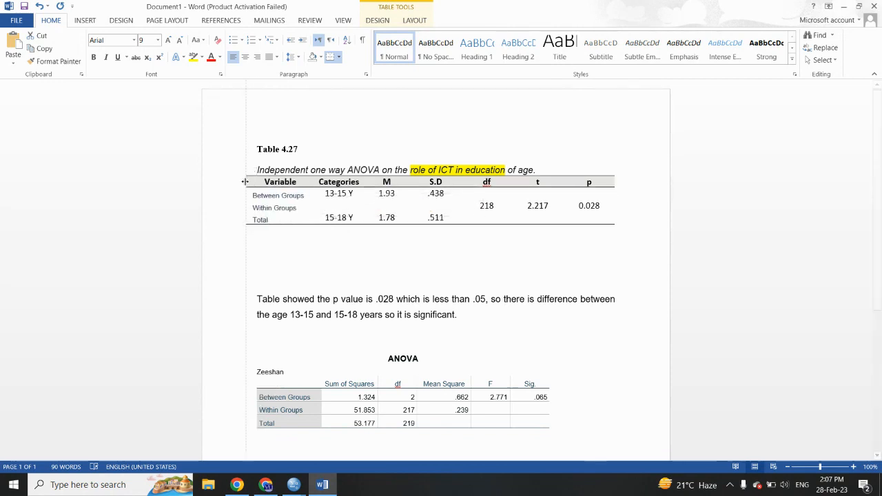
Step: Format the row labels in the Variable column as bold, black, size 10, and widen the column so each label fits one line
{"action": "left_click", "coordinate": [287, 216]}
{"action": "left_click_drag", "start_coordinate": [271, 219], "coordinate": [254, 193]}
{"action": "left_click", "coordinate": [260, 232]}
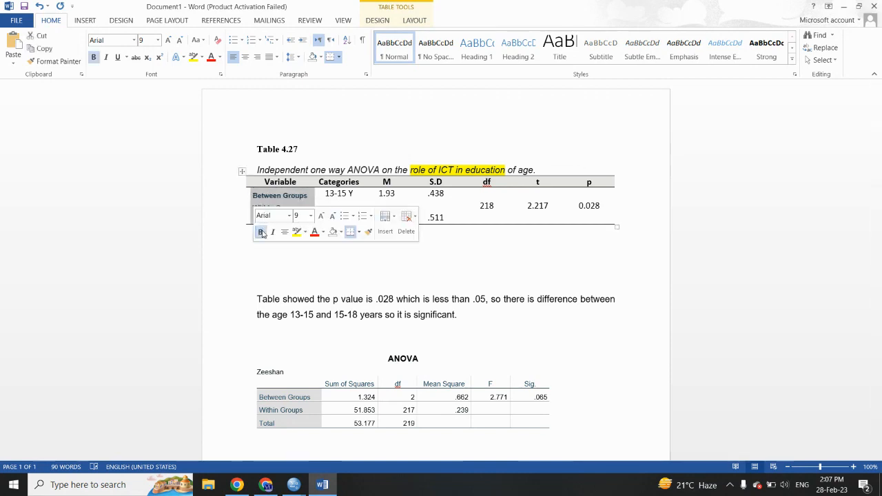
{"action": "left_click", "coordinate": [222, 59]}
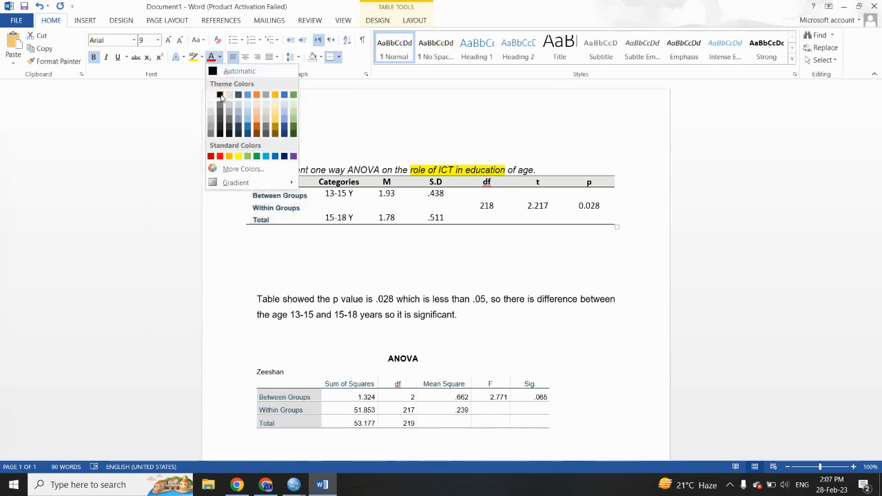
{"action": "left_click", "coordinate": [217, 99]}
{"action": "left_click", "coordinate": [167, 41]}
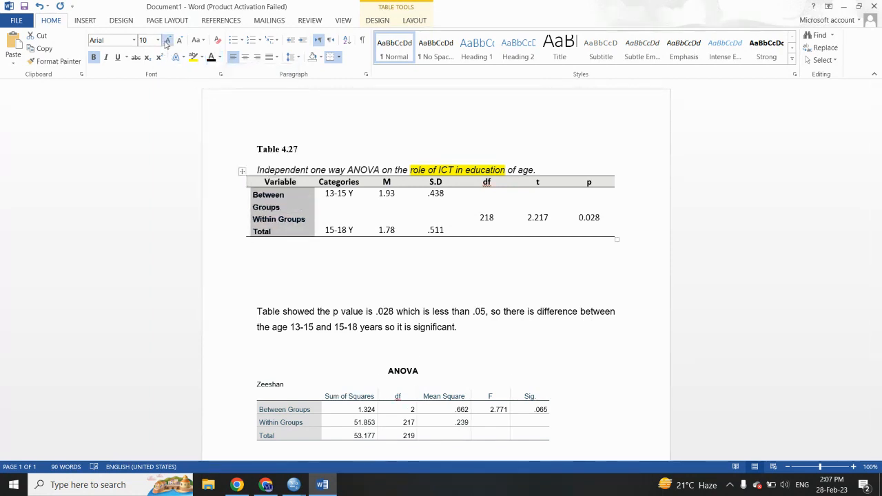
{"action": "left_click_drag", "start_coordinate": [244, 181], "coordinate": [236, 181]}
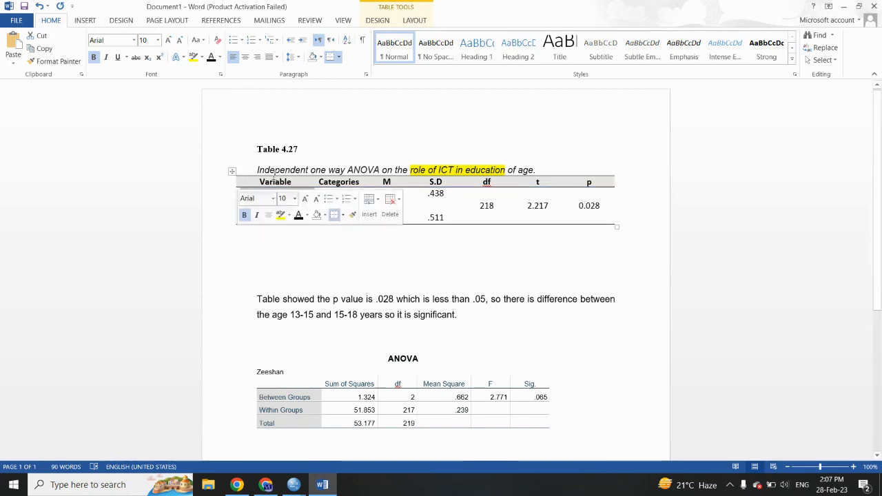
{"action": "left_click", "coordinate": [272, 248]}
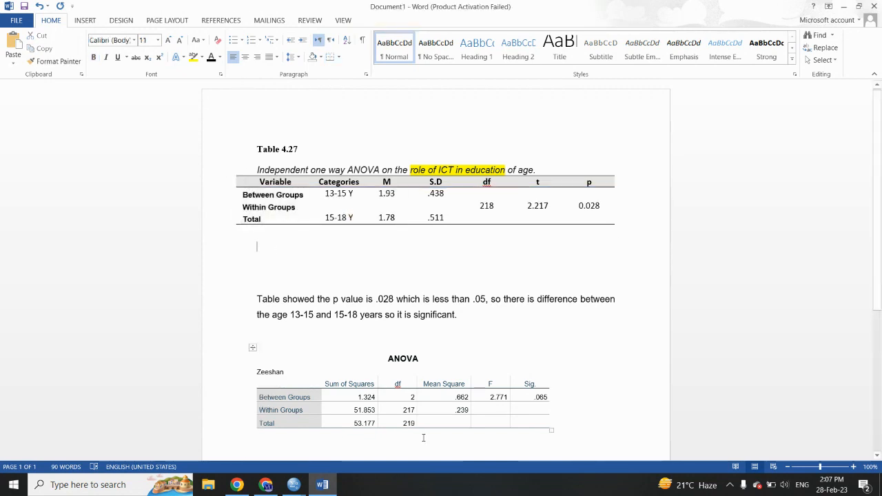
Step: Replace the Categories heading in Table 4.27 with the Sum of Squares heading copied from the ANOVA table
{"action": "left_click_drag", "start_coordinate": [375, 425], "coordinate": [371, 412]}
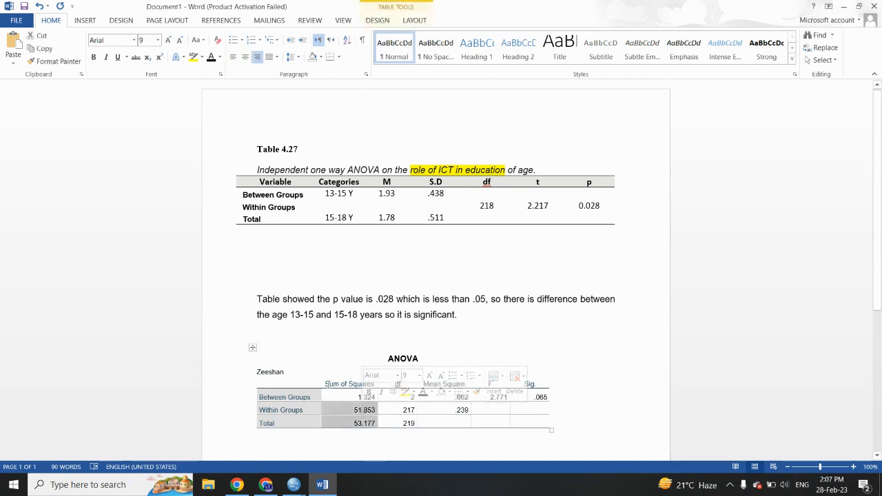
{"action": "left_click_drag", "start_coordinate": [328, 384], "coordinate": [371, 390]}
{"action": "key", "text": "ctrl+c"}
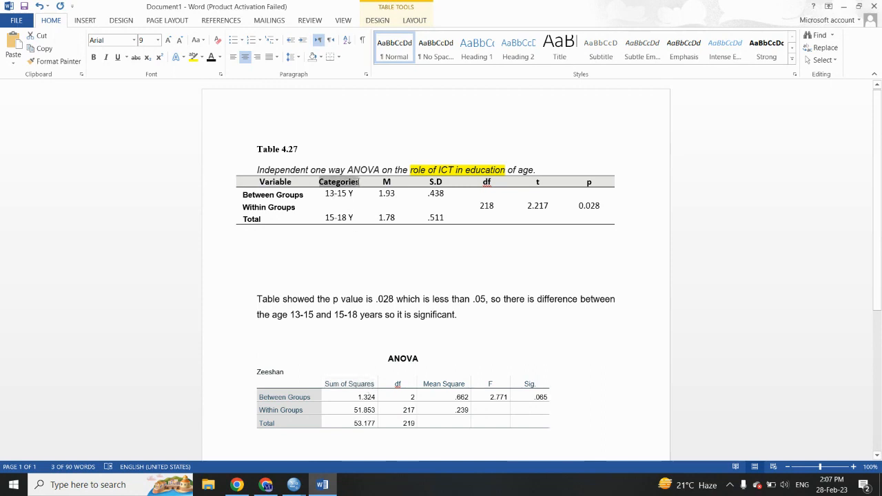
{"action": "key", "text": "ctrl+v"}
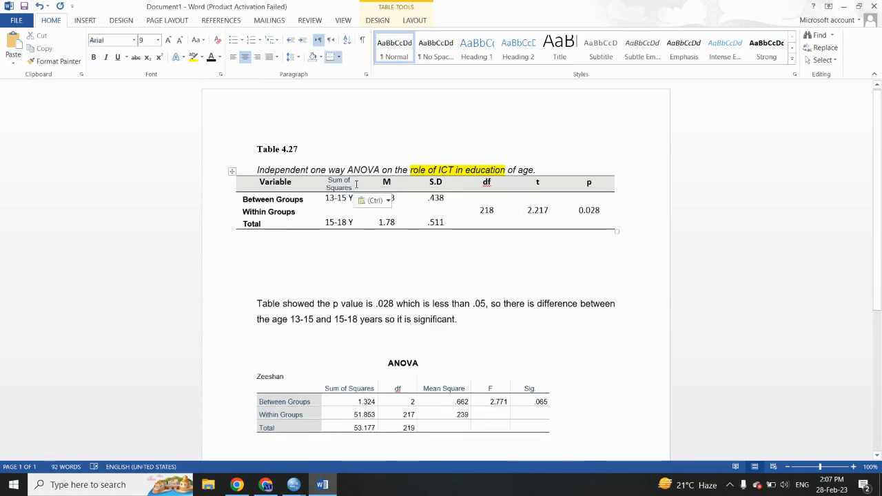
Step: Replace the M, S.D, df and t headings in Table 4.27 with the ANOVA table's df, Mean Square, F and Sig. headings
{"action": "left_click_drag", "start_coordinate": [398, 389], "coordinate": [518, 390]}
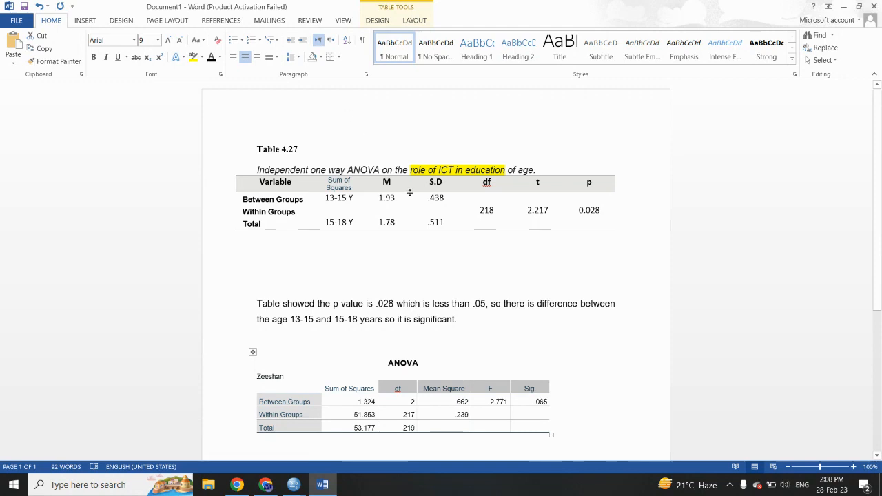
{"action": "double_click", "coordinate": [387, 182]}
{"action": "left_click_drag", "start_coordinate": [429, 183], "coordinate": [528, 185]}
{"action": "key", "text": "ctrl+v"}
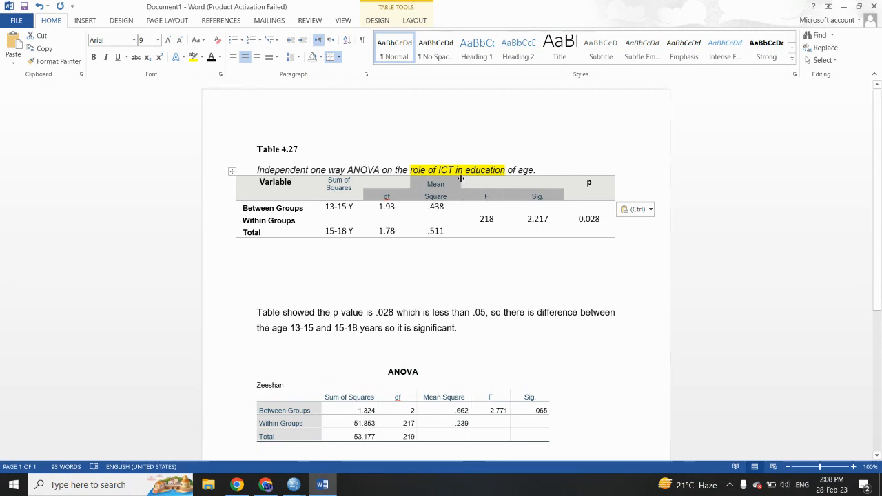
Step: Widen the Mean Square and Sum of Squares columns of Table 4.27 so each heading fits on one line
{"action": "left_click_drag", "start_coordinate": [460, 179], "coordinate": [467, 179]}
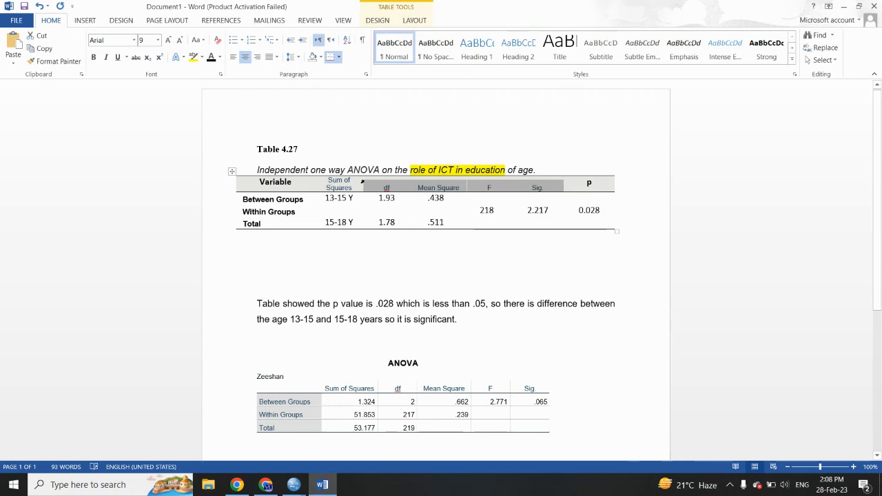
{"action": "left_click_drag", "start_coordinate": [361, 180], "coordinate": [373, 179]}
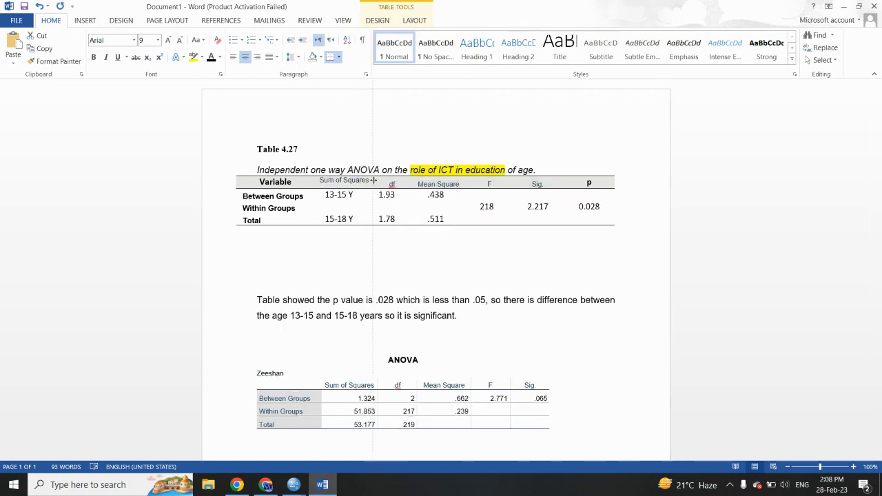
{"action": "left_click", "coordinate": [437, 262]}
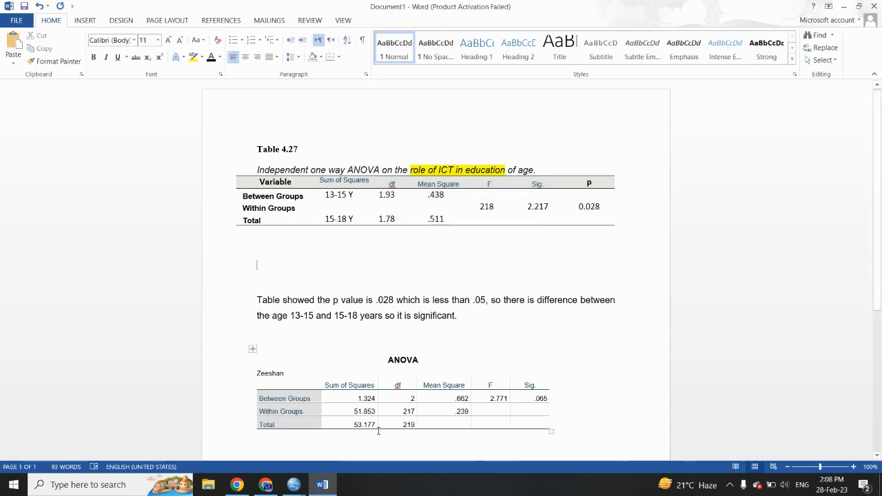
Step: Fill the Sum of Squares column with 1.324, 51.853, 53.177 and the df column with 2, 217, 219 copied from the ANOVA table
{"action": "left_click_drag", "start_coordinate": [376, 424], "coordinate": [358, 404]}
{"action": "left_click_drag", "start_coordinate": [357, 221], "coordinate": [336, 197]}
{"action": "key", "text": "ctrl+v"}
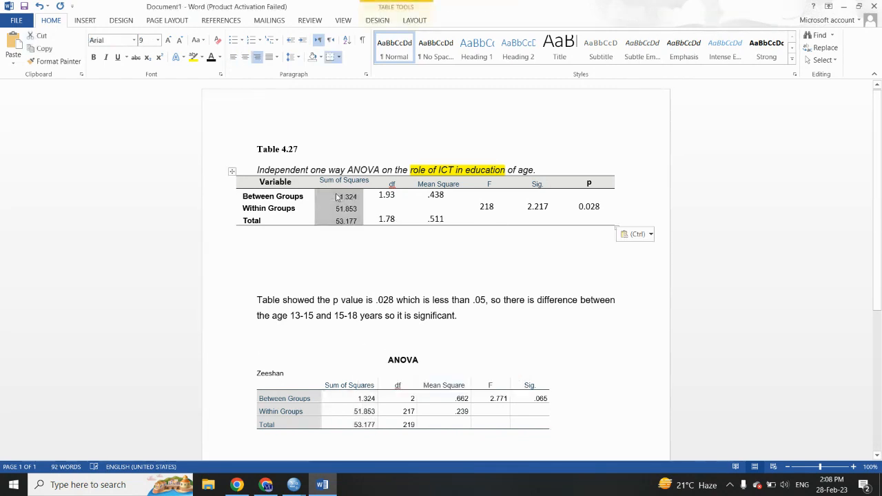
{"action": "left_click_drag", "start_coordinate": [414, 425], "coordinate": [408, 405]}
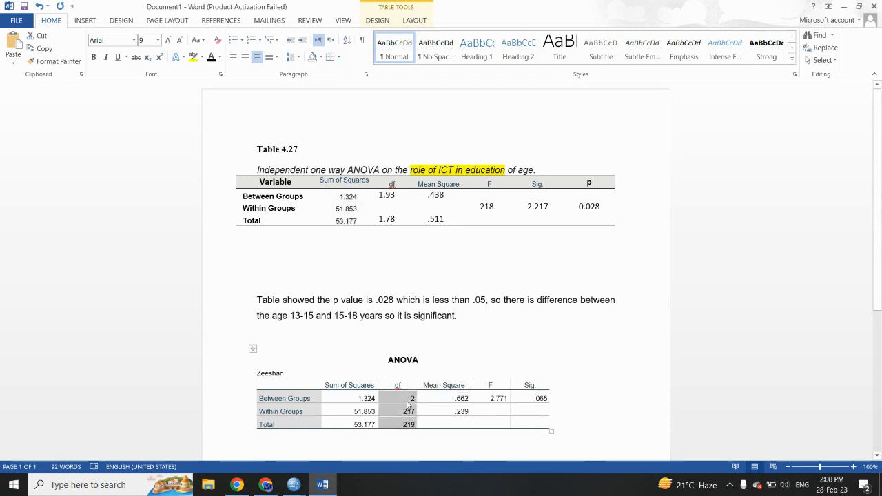
{"action": "left_click_drag", "start_coordinate": [394, 217], "coordinate": [390, 197]}
{"action": "key", "text": "ctrl+v"}
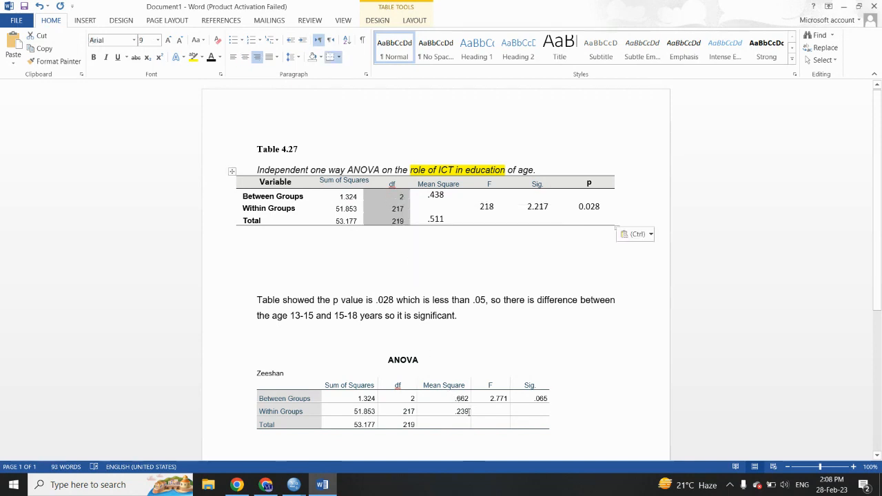
Step: Fill the Mean Square column with .662 and .239 copied from the ANOVA table, and remove the extra number from the Total row
{"action": "left_click_drag", "start_coordinate": [468, 411], "coordinate": [460, 403]}
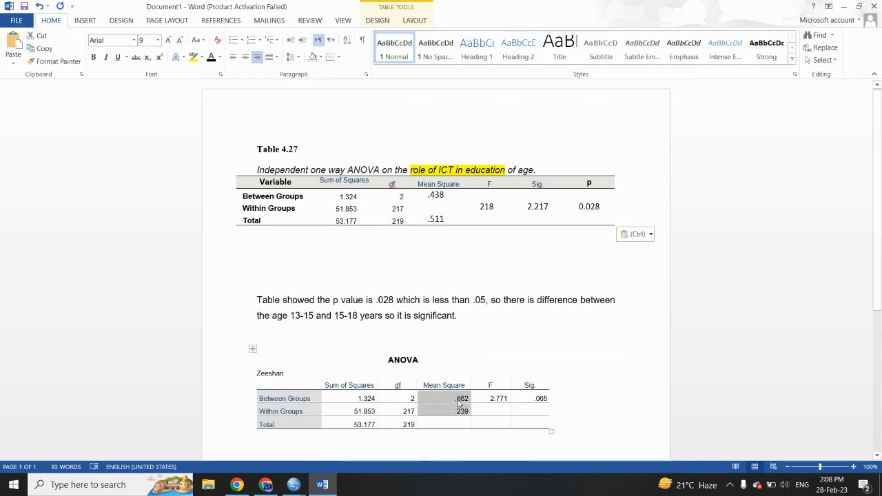
{"action": "left_click_drag", "start_coordinate": [446, 219], "coordinate": [432, 201]}
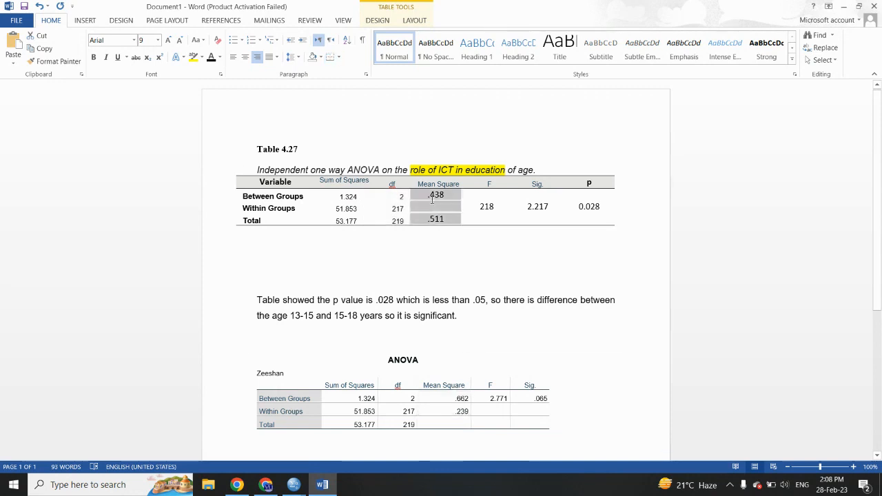
{"action": "type", "text": ".662 .239 .662"}
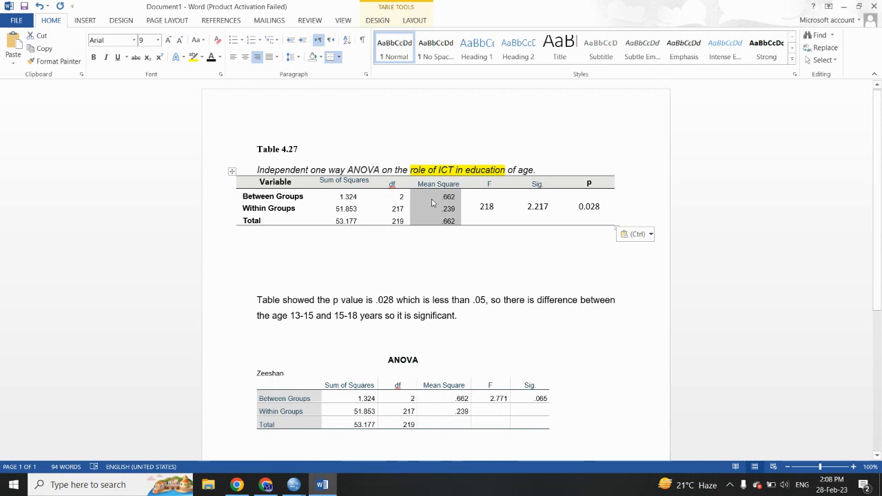
{"action": "left_click", "coordinate": [456, 221]}
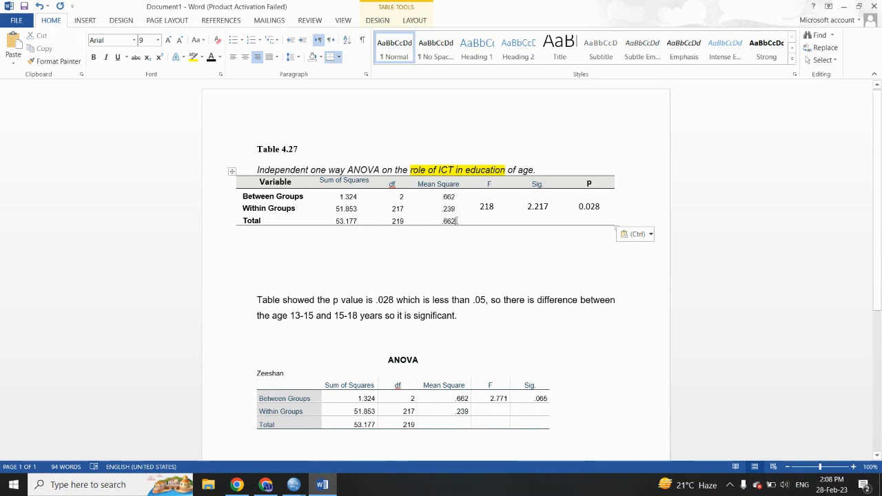
{"action": "key", "text": "BackSpace"}
{"action": "key", "text": "BackSpace"}
{"action": "key", "text": "BackSpace"}
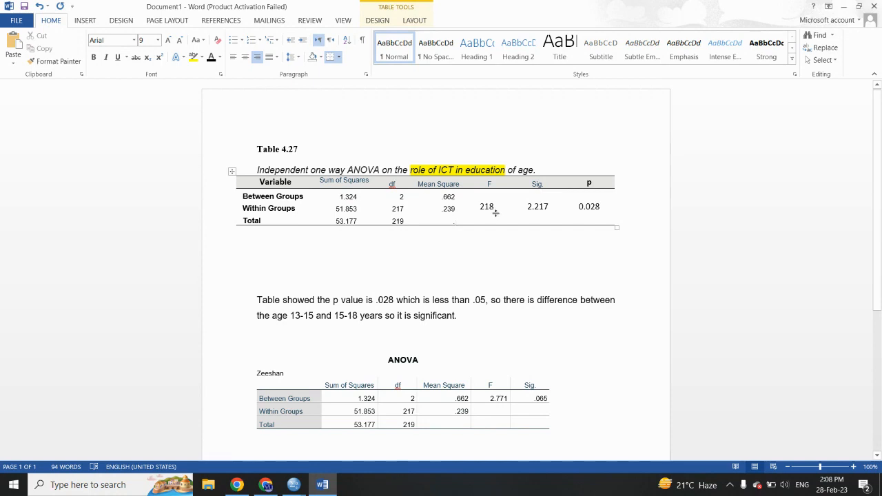
Step: Copy the F value 2.771 and Sig. value .065 into the Between Groups row, and remove the leftover 218, 2.217 and 0.028
{"action": "left_click_drag", "start_coordinate": [492, 401], "coordinate": [535, 401]}
{"action": "key", "text": "ctrl+c"}
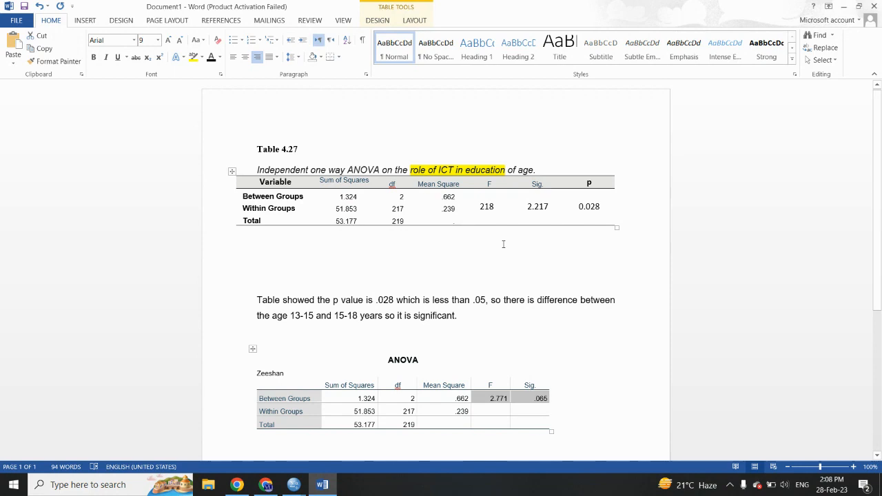
{"action": "left_click_drag", "start_coordinate": [482, 194], "coordinate": [544, 197]}
{"action": "key", "text": "ctrl+v"}
{"action": "left_click_drag", "start_coordinate": [485, 207], "coordinate": [529, 209]}
{"action": "key", "text": "BackSpace"}
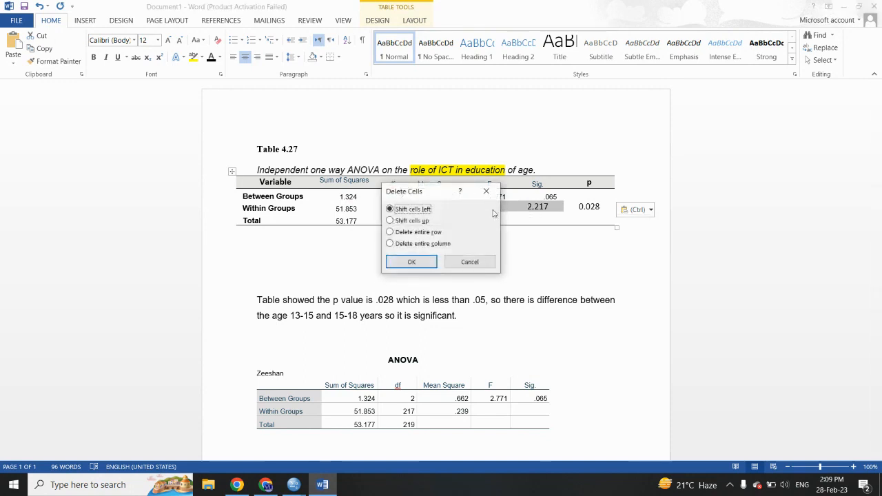
{"action": "left_click", "coordinate": [411, 262]}
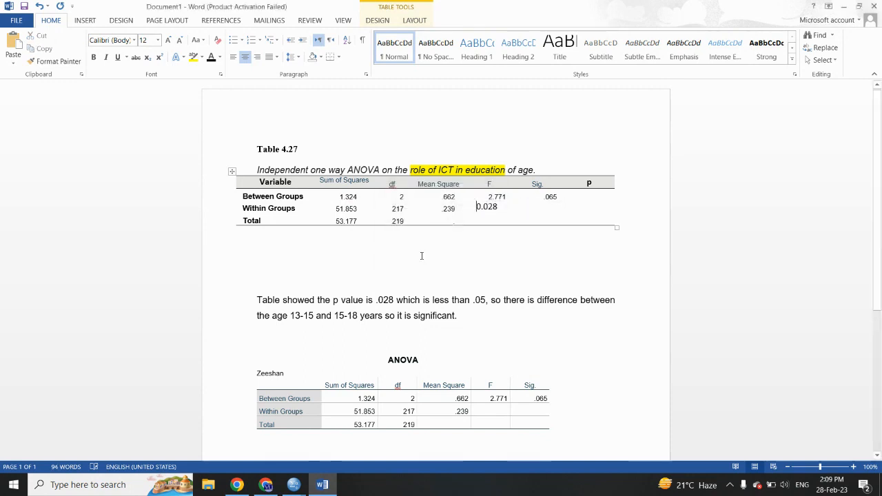
{"action": "left_click_drag", "start_coordinate": [497, 204], "coordinate": [476, 208]}
{"action": "key", "text": "BackSpace"}
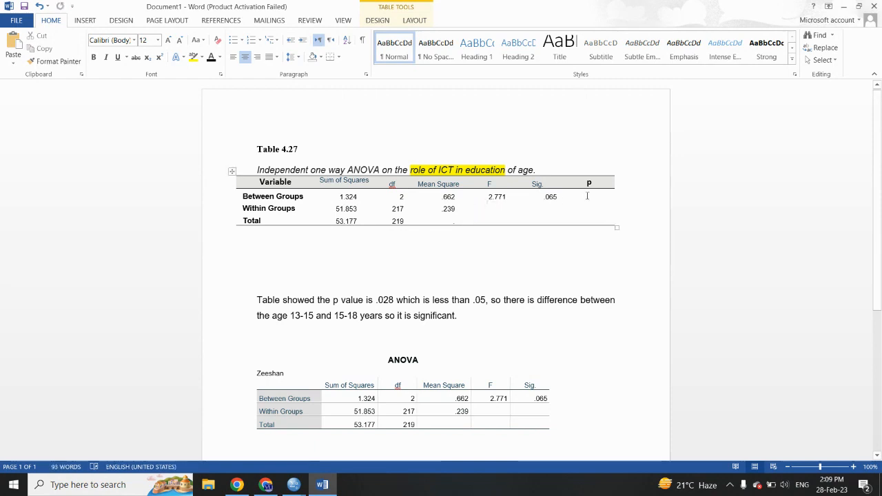
Step: Delete the entire p column from Table 4.27
{"action": "mouse_move", "coordinate": [589, 181]}
{"action": "left_mouse_down"}
{"action": "mouse_move", "coordinate": [594, 219]}
{"action": "mouse_move", "coordinate": [590, 187]}
{"action": "left_mouse_up"}
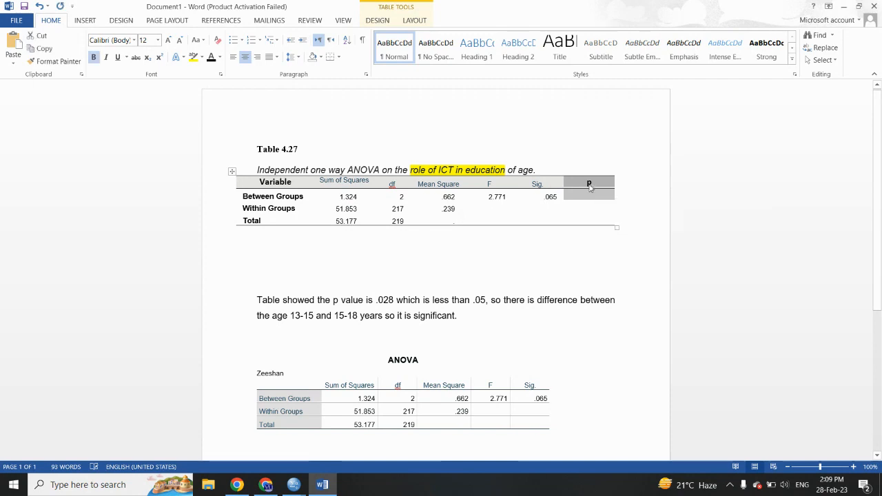
{"action": "right_click", "coordinate": [590, 187]}
{"action": "left_click", "coordinate": [622, 266]}
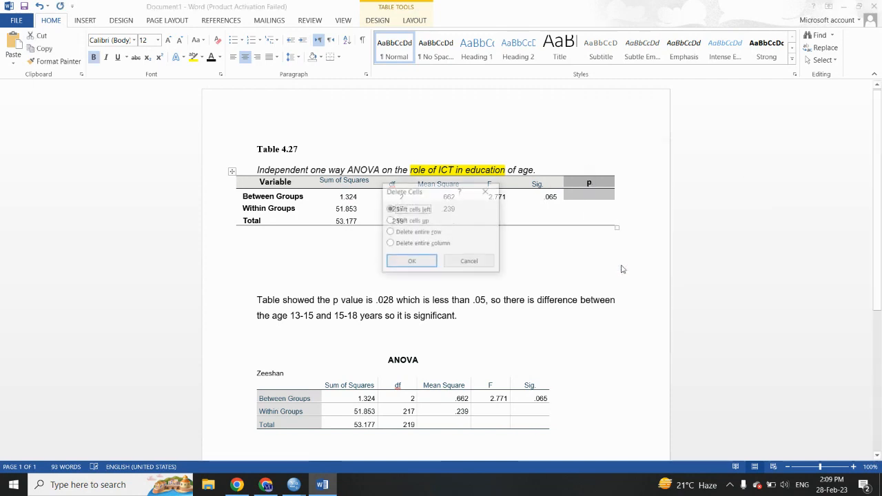
{"action": "left_click", "coordinate": [430, 244]}
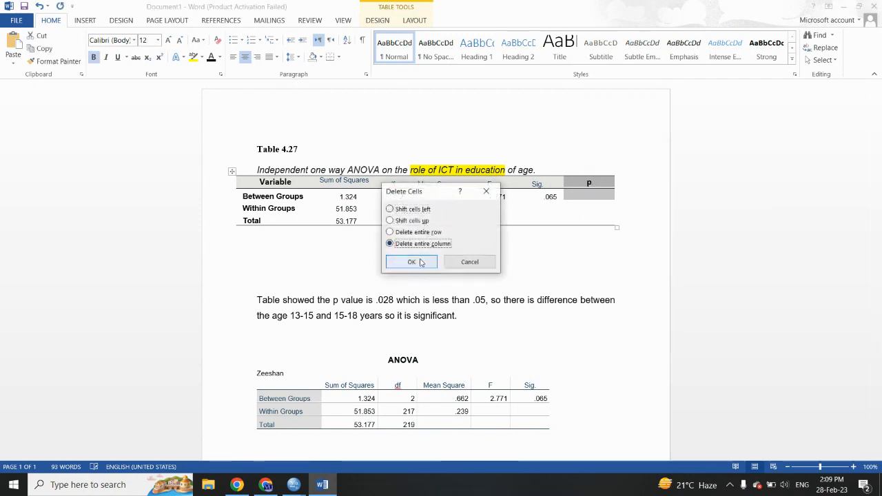
{"action": "left_click", "coordinate": [416, 262]}
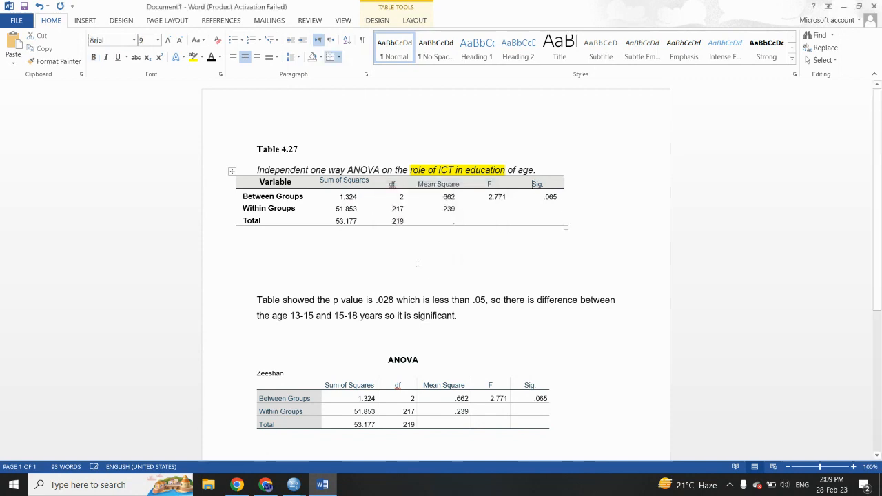
Step: Replace Sig with p in the last heading of Table 4.27, and delete the original ANOVA table below the paragraph
{"action": "double_click", "coordinate": [537, 185]}
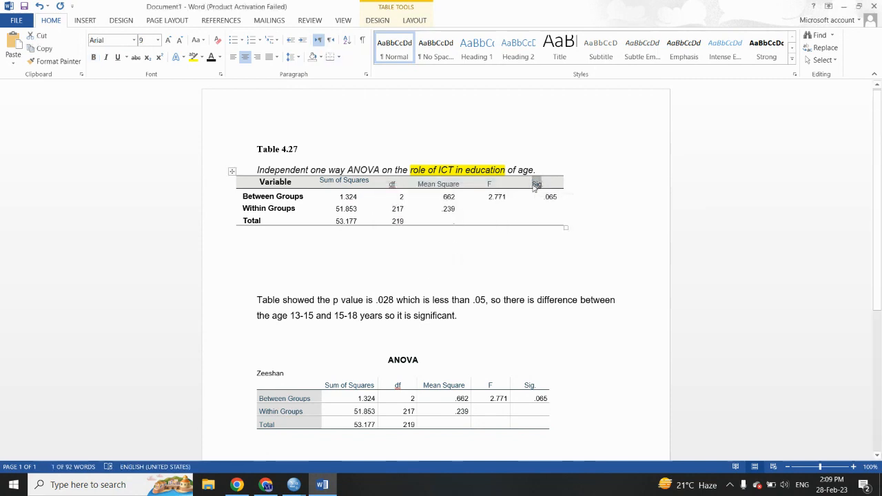
{"action": "type", "text": "p"}
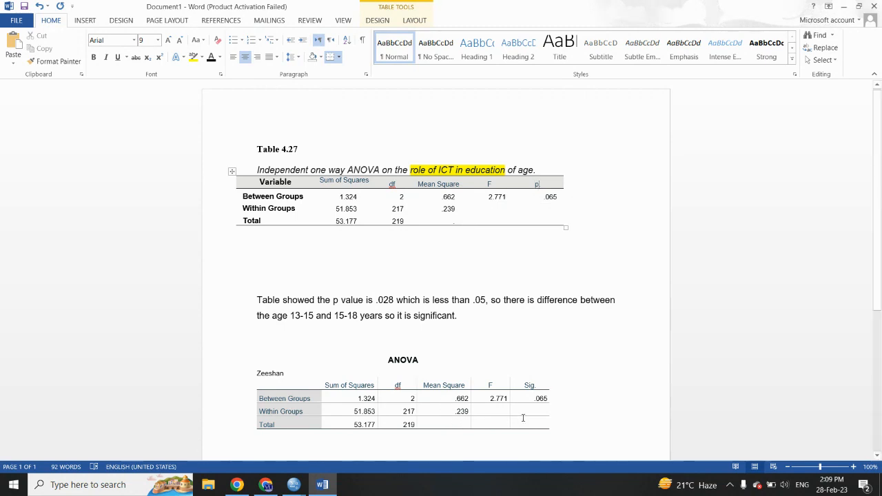
{"action": "left_click_drag", "start_coordinate": [556, 425], "coordinate": [290, 358]}
{"action": "key", "text": "BackSpace"}
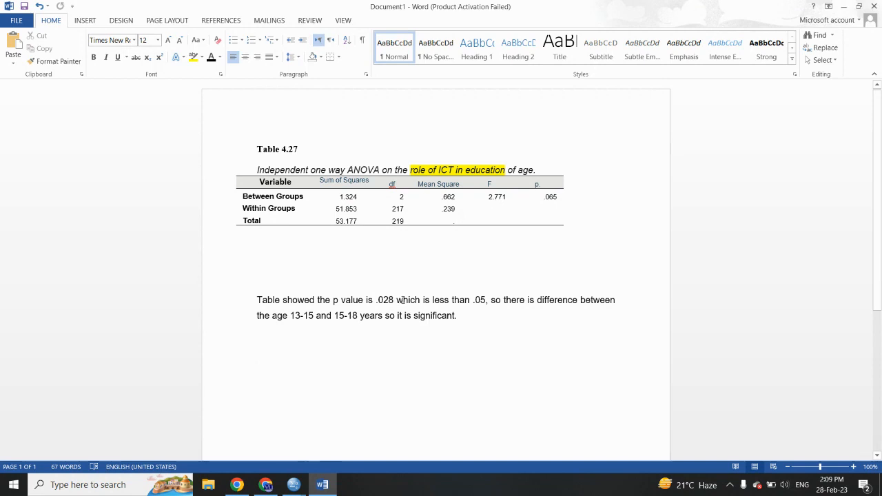
Step: Update the interpretation paragraph to say the p value is .065, greater than .05, and that there is no difference
{"action": "left_click_drag", "start_coordinate": [381, 301], "coordinate": [396, 302]}
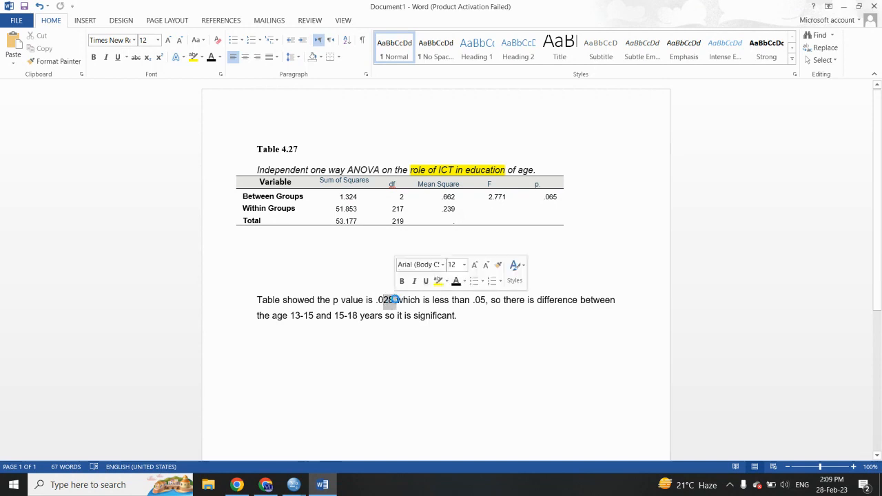
{"action": "type", "text": "065"}
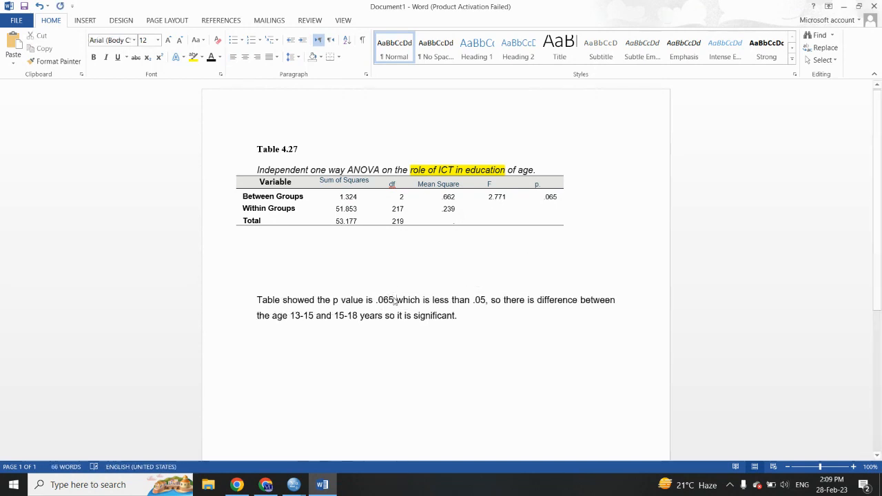
{"action": "left_click_drag", "start_coordinate": [433, 301], "coordinate": [449, 301]}
{"action": "type", "text": "greater"}
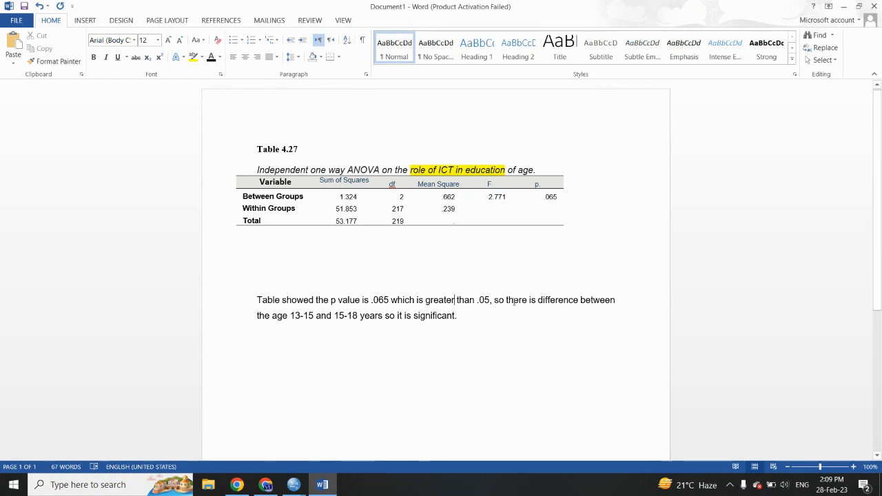
{"action": "left_click", "coordinate": [539, 301]}
{"action": "type", "text": "no"}
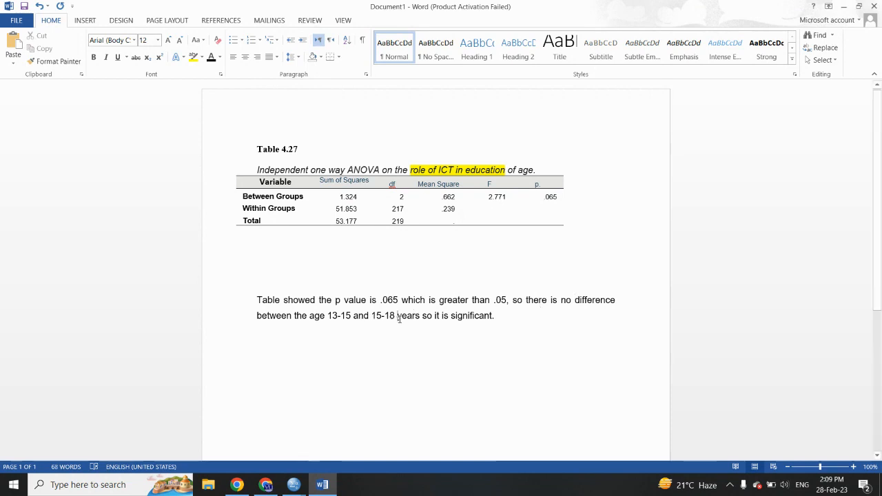
Step: Add "and 18-20" to the age groups in the interpretation paragraph, and change significant to insignificant
{"action": "left_click", "coordinate": [398, 318]}
{"action": "type", "text": "ad"}
{"action": "key", "text": "BackSpace"}
{"action": "type", "text": "nd "}
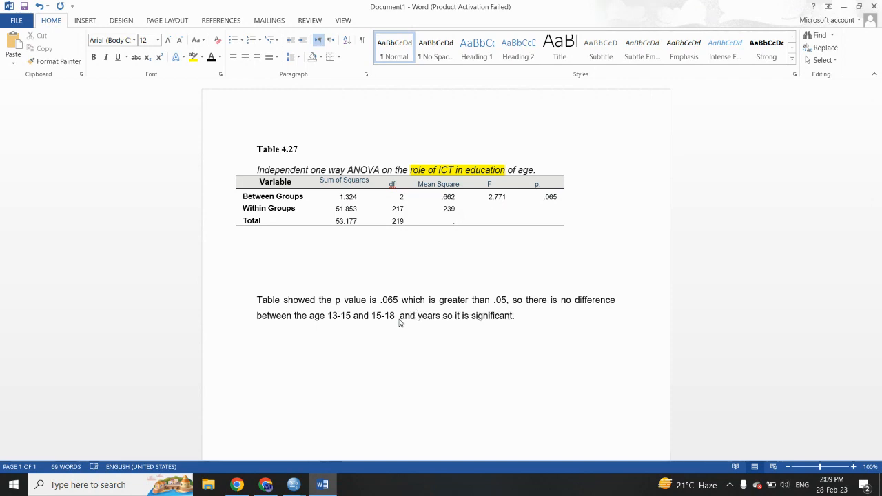
{"action": "type", "text": "18-1"}
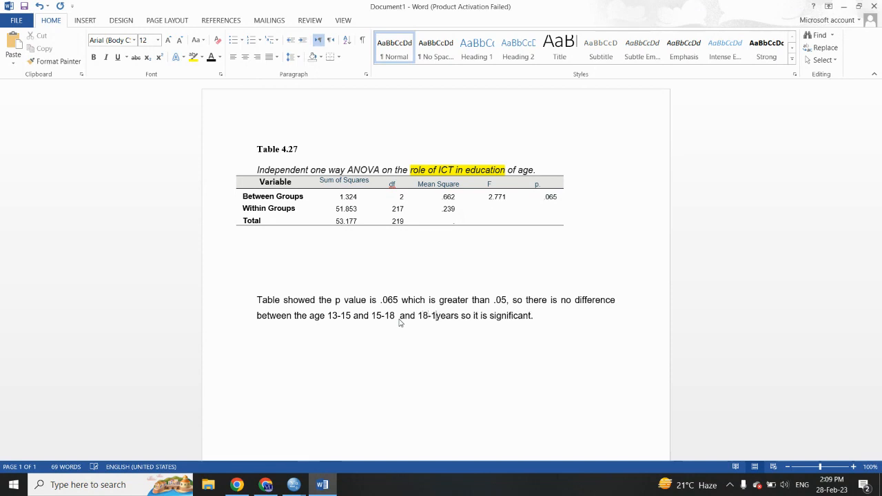
{"action": "key", "text": "BackSpace"}
{"action": "type", "text": "20 years"}
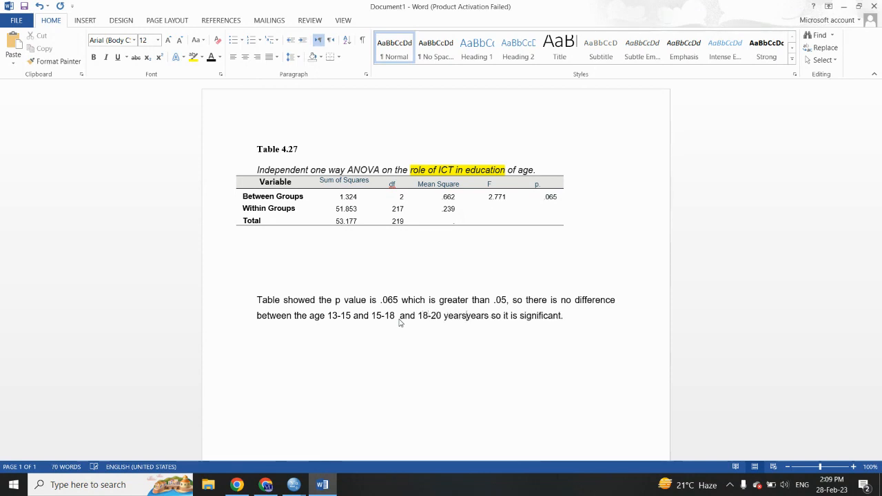
{"action": "key", "text": "BackSpace"}
{"action": "key", "text": "BackSpace"}
{"action": "key", "text": "BackSpace"}
{"action": "key", "text": "BackSpace"}
{"action": "key", "text": "BackSpace"}
{"action": "key", "text": "BackSpace"}
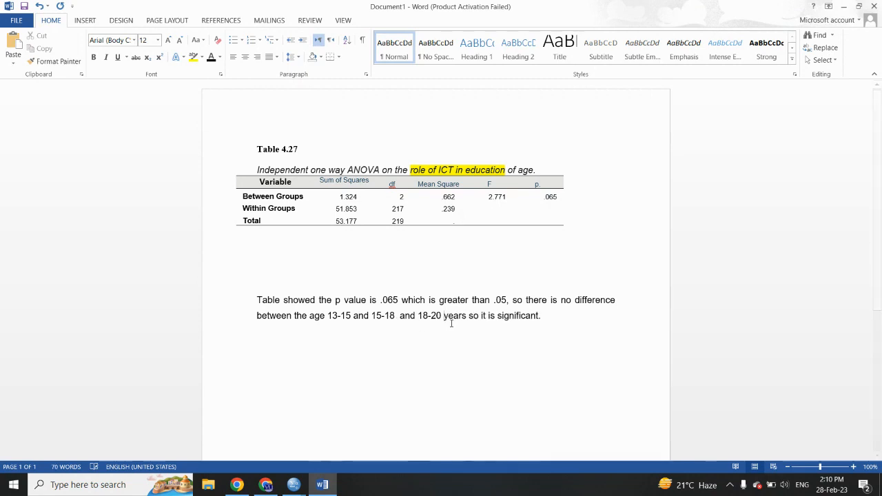
{"action": "left_click", "coordinate": [497, 316]}
{"action": "type", "text": "in"}
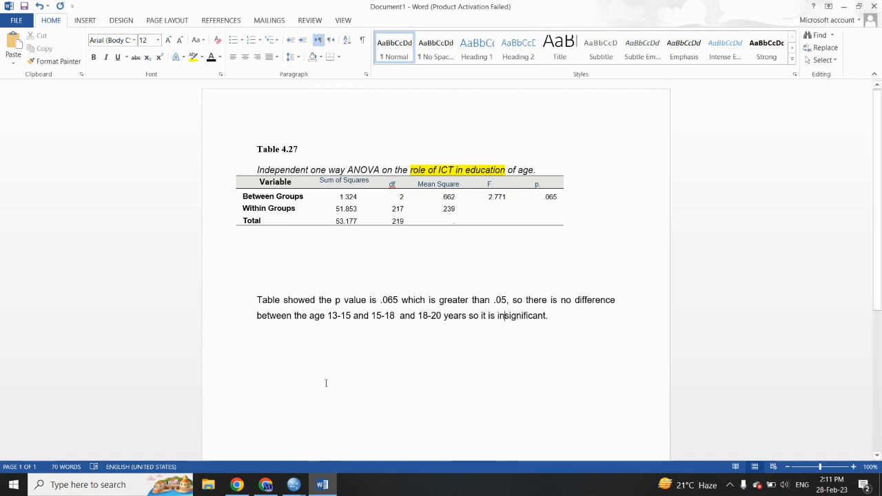
{"action": "left_click", "coordinate": [265, 485]}
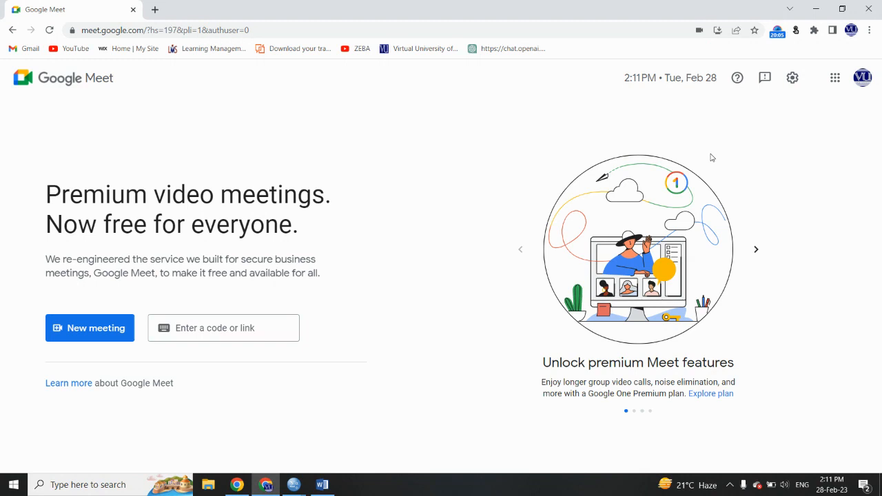
{"action": "left_click", "coordinate": [777, 31]}
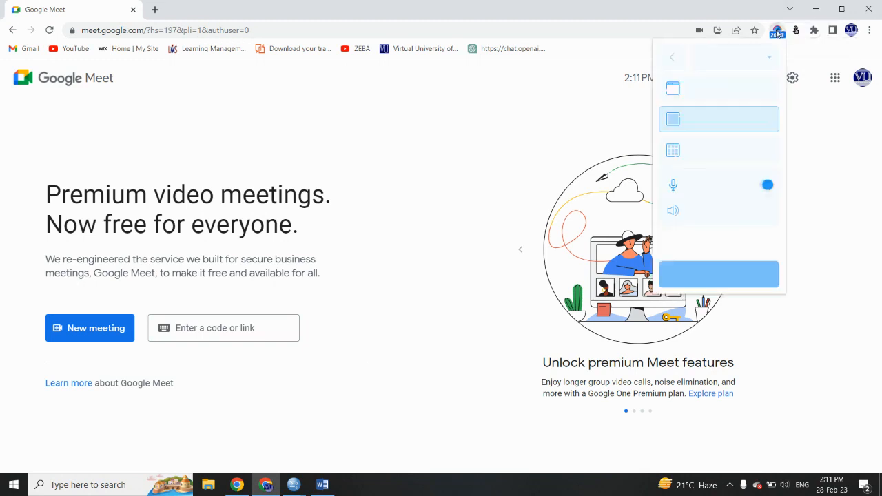